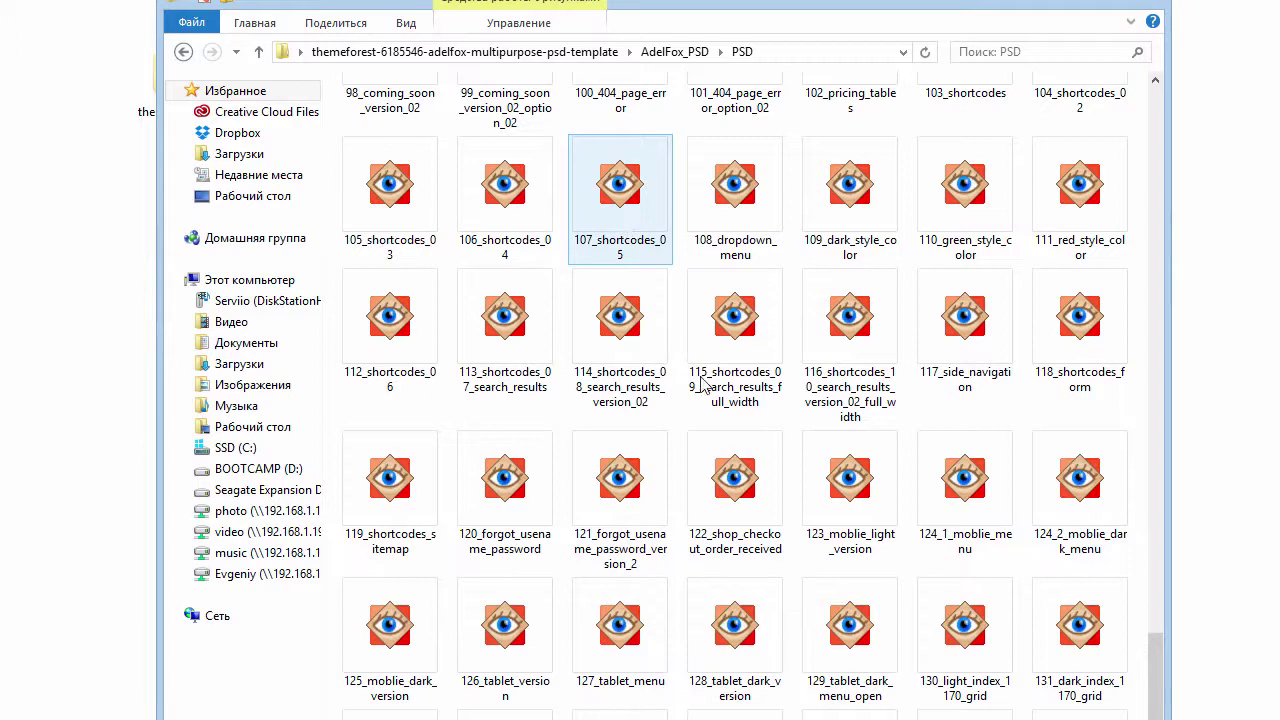
Look through the AdelFox template's PSD folder from the first to the last file and select all the files
{"action": "scroll", "coordinate": [735, 470], "scroll_direction": "up", "scroll_amount": 15}
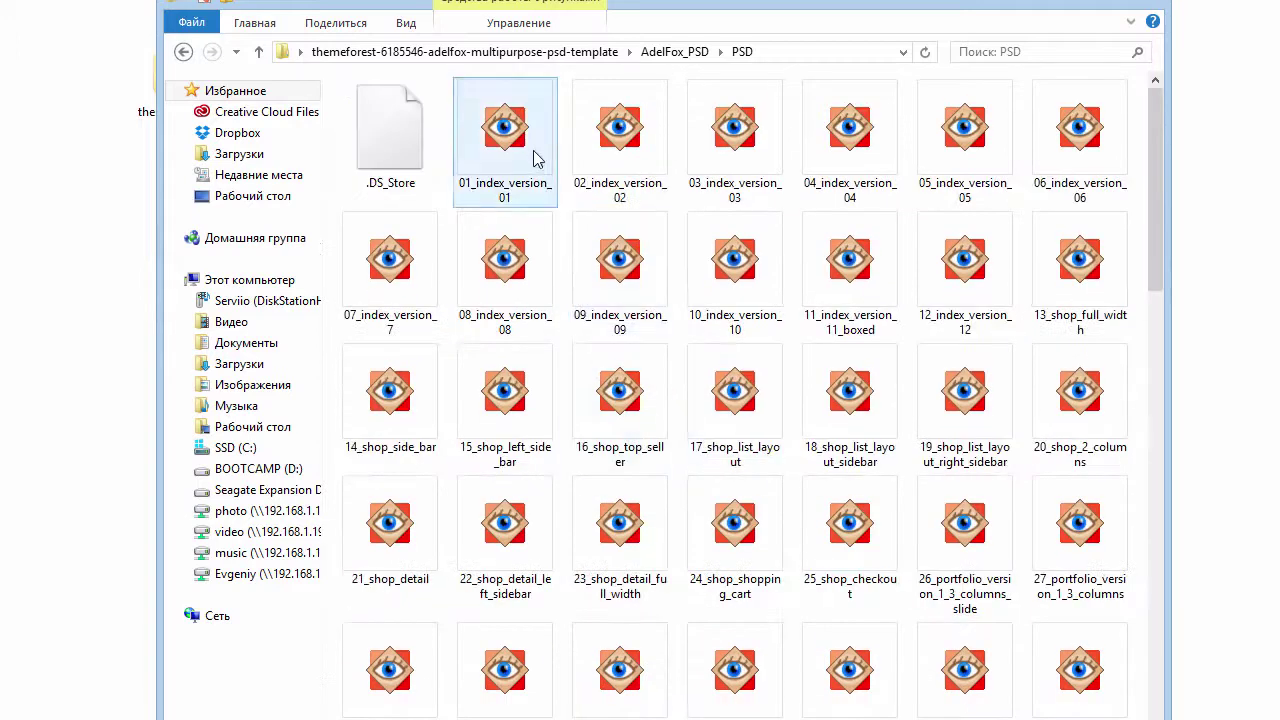
{"action": "scroll", "coordinate": [851, 471], "scroll_direction": "down", "scroll_amount": 15}
{"action": "key", "text": "ctrl+a"}
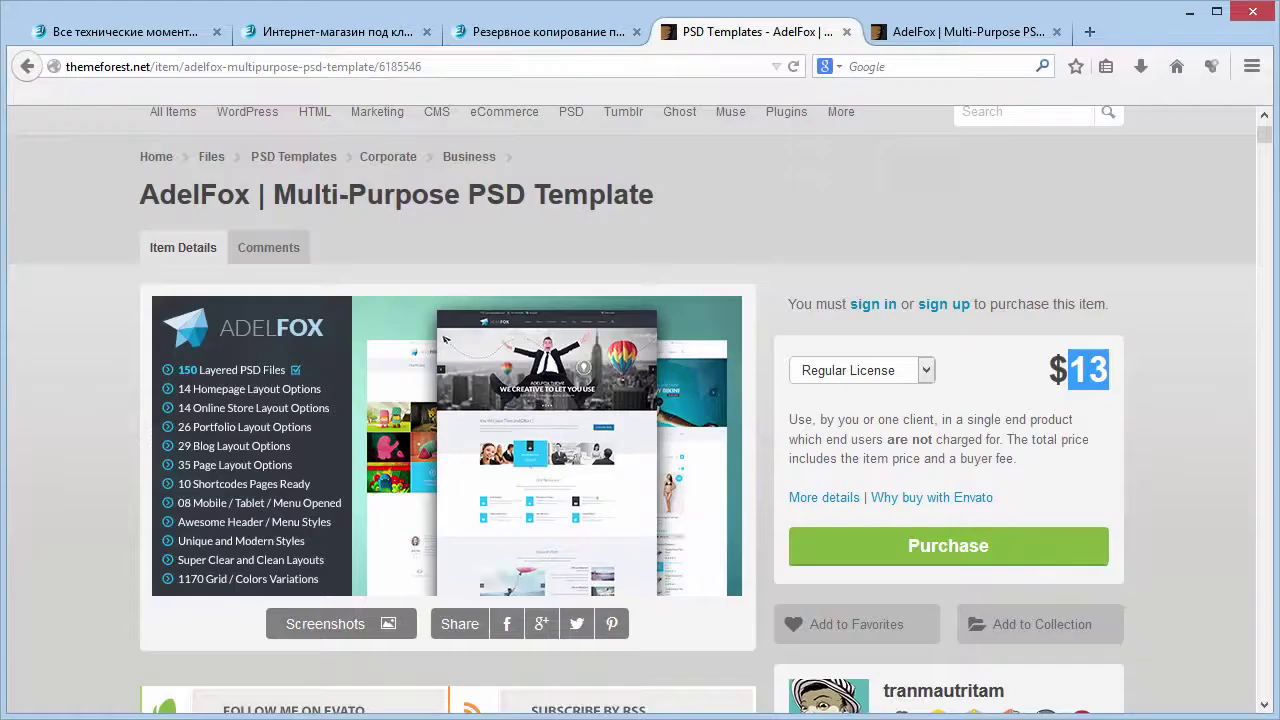
Browse the AdelFox page layout previews on ThemeForest up to the home page layouts
{"action": "left_click", "coordinate": [955, 32]}
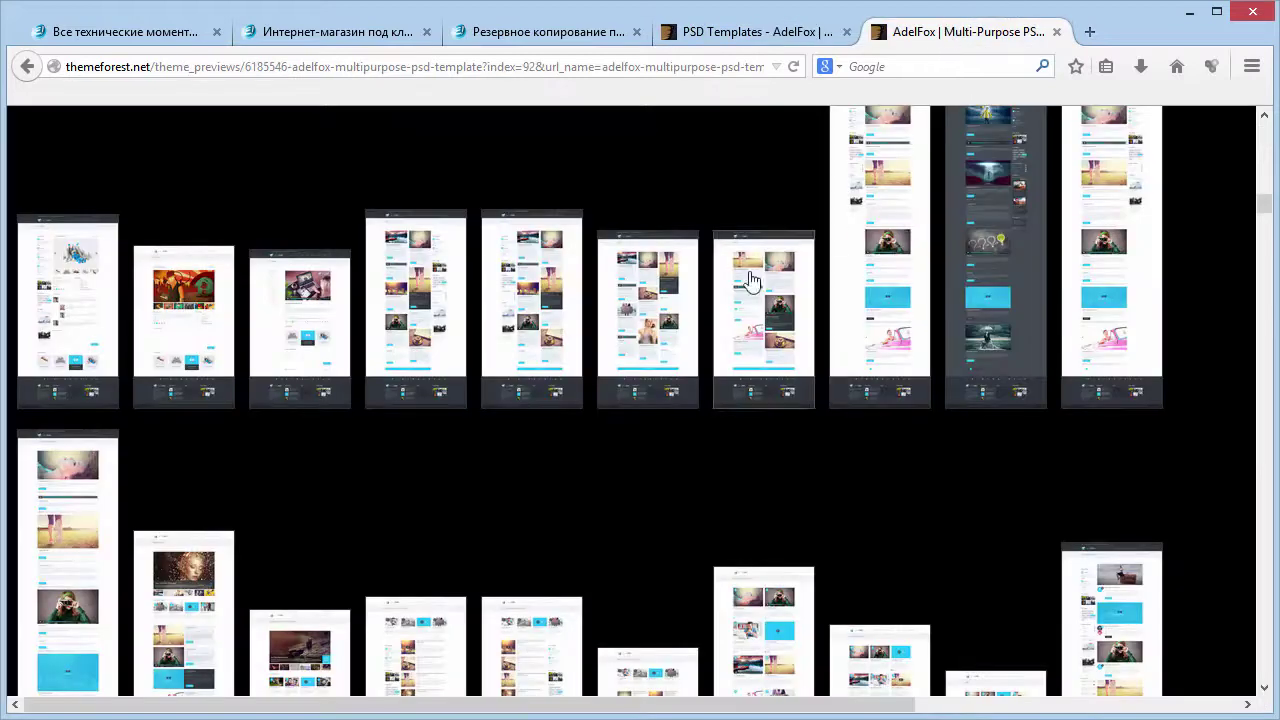
{"action": "scroll", "coordinate": [640, 348], "scroll_direction": "up", "scroll_amount": 1}
{"action": "scroll", "coordinate": [643, 350], "scroll_direction": "up", "scroll_amount": 6}
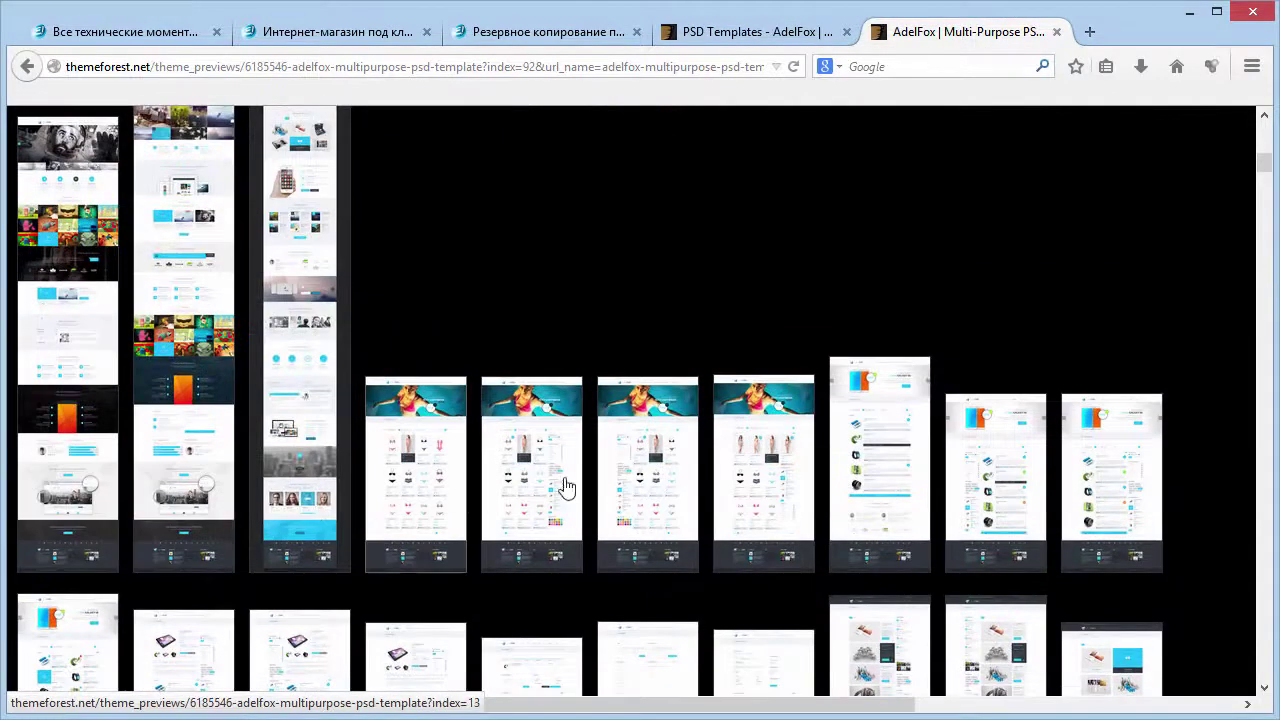
{"action": "scroll", "coordinate": [364, 361], "scroll_direction": "up", "scroll_amount": 5}
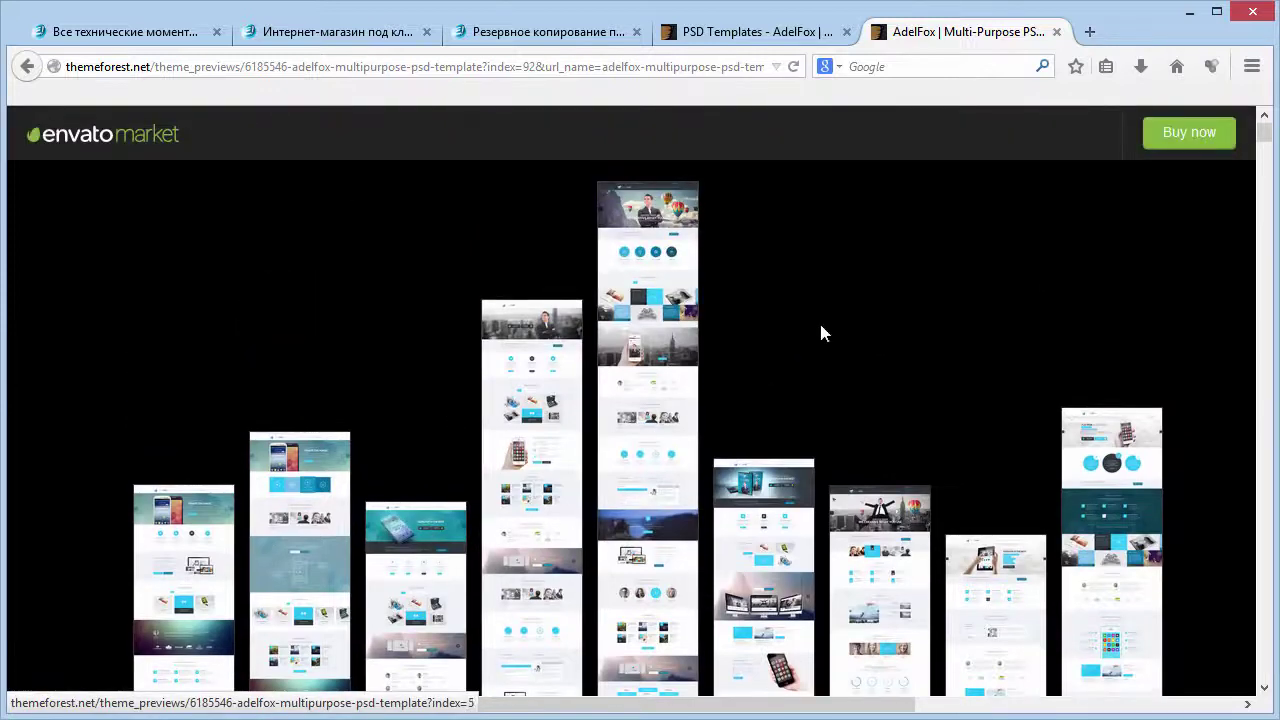
Switch to Photoshop and compare the finished landing page with the 01_index_version_01.psd template and its ThemeForest previews
{"action": "left_click", "coordinate": [1187, 15]}
{"action": "left_click", "coordinate": [643, 253]}
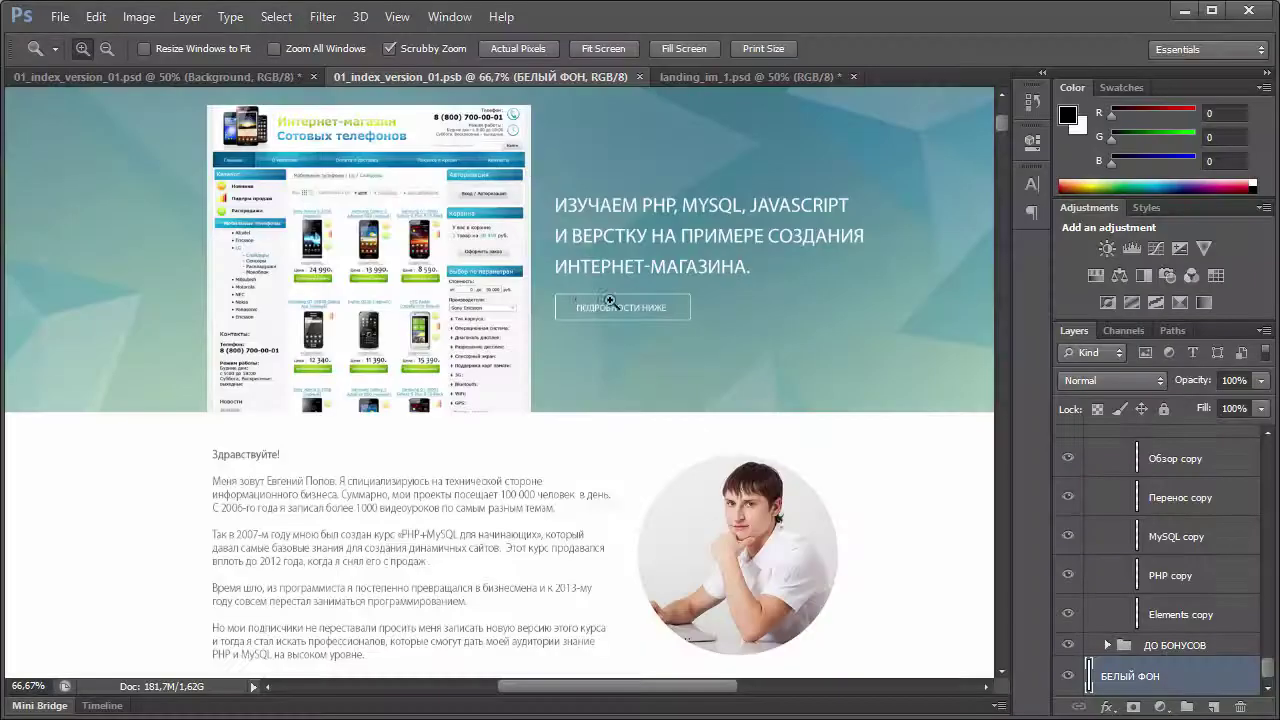
{"action": "left_click", "coordinate": [200, 72]}
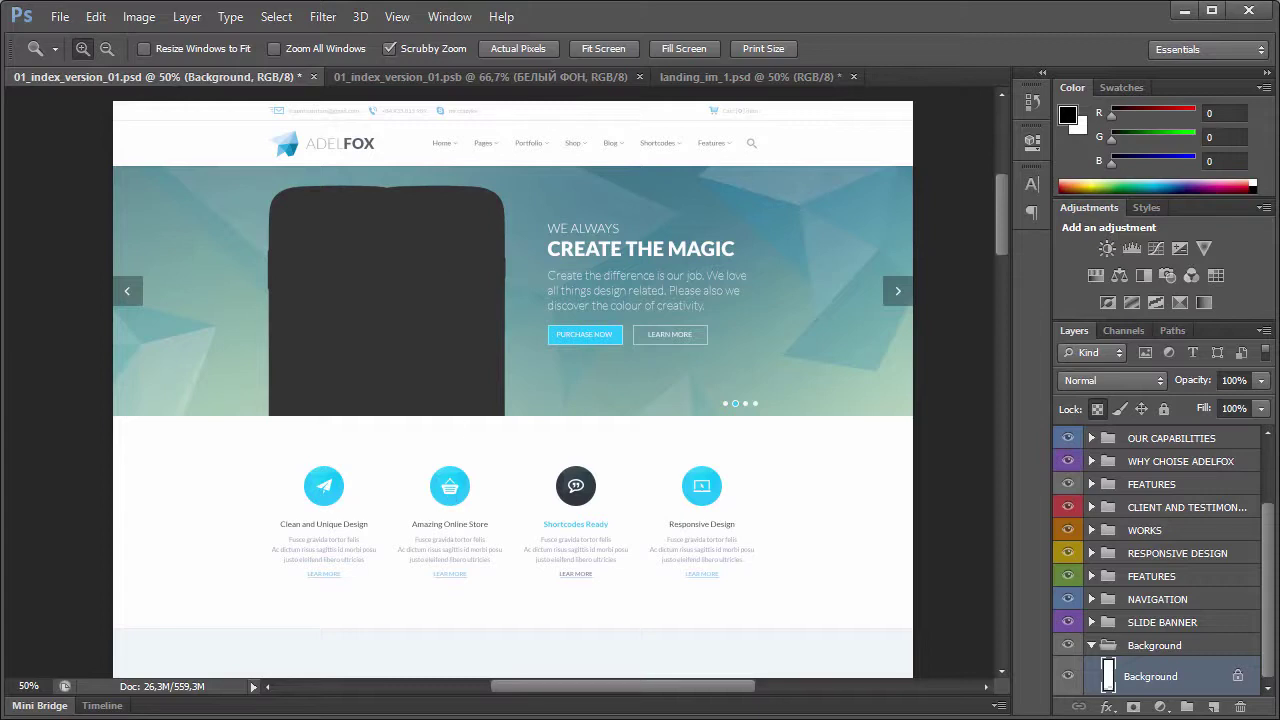
{"action": "key", "text": "alt+Tab"}
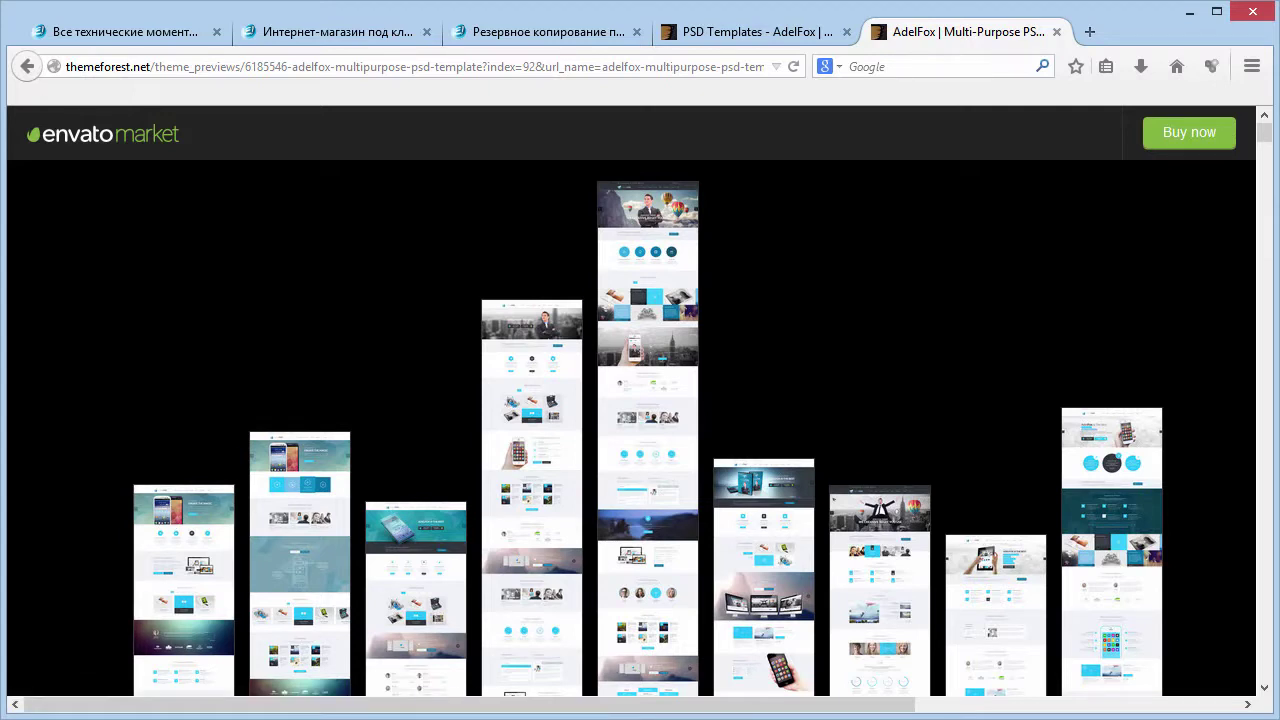
{"action": "key", "text": "alt+Tab"}
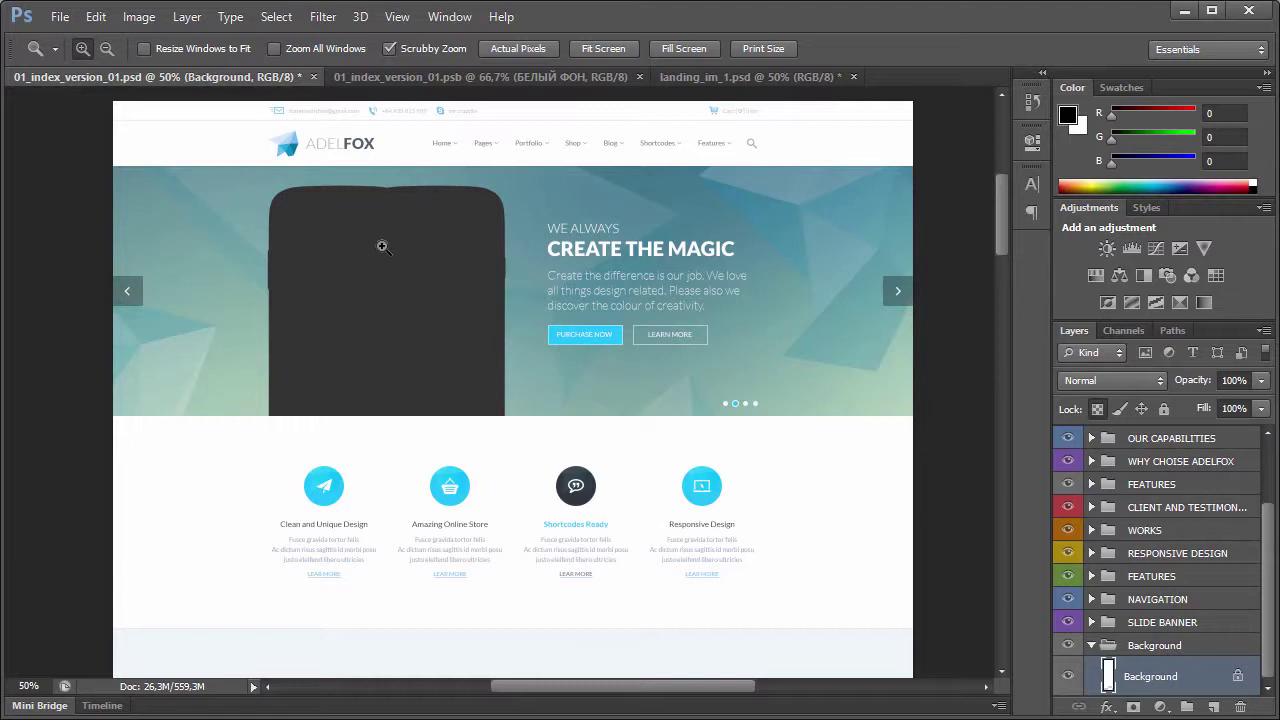
Examine the page sections of 01_index_version_01.psd and the layer groups they belong to
{"action": "key", "text": "v"}
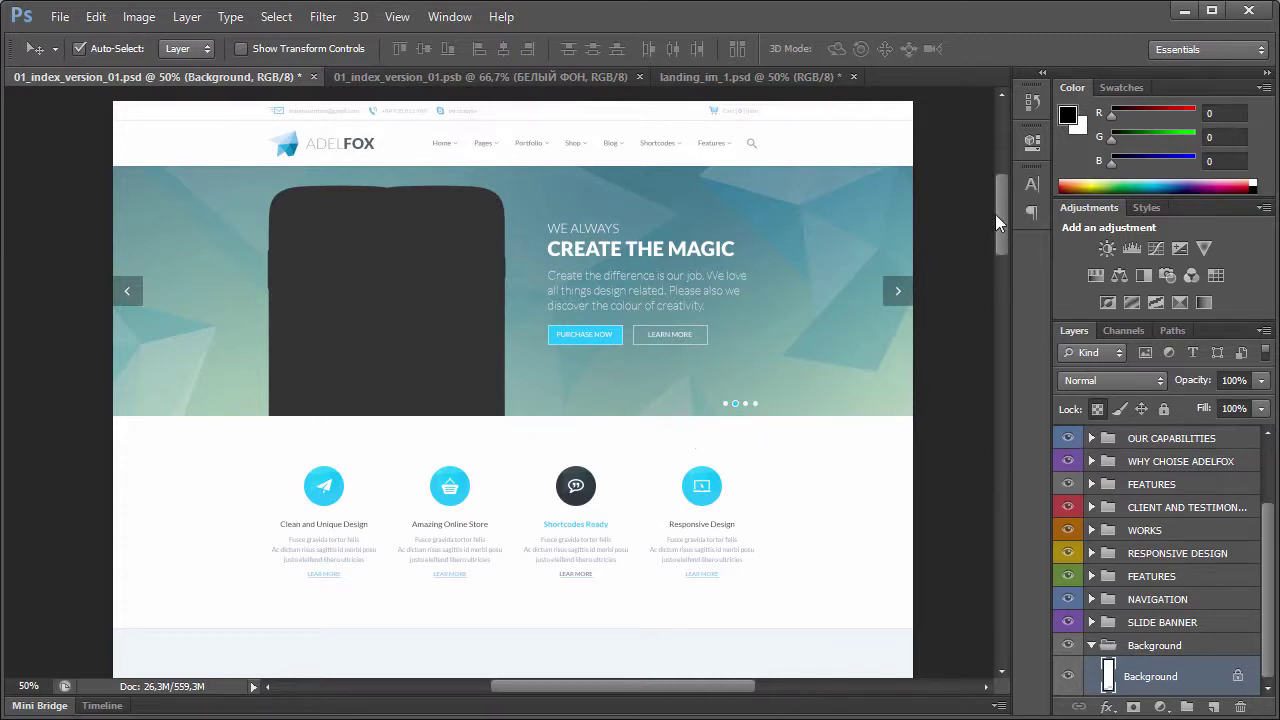
{"action": "left_click_drag", "start_coordinate": [1001, 204], "coordinate": [1002, 436]}
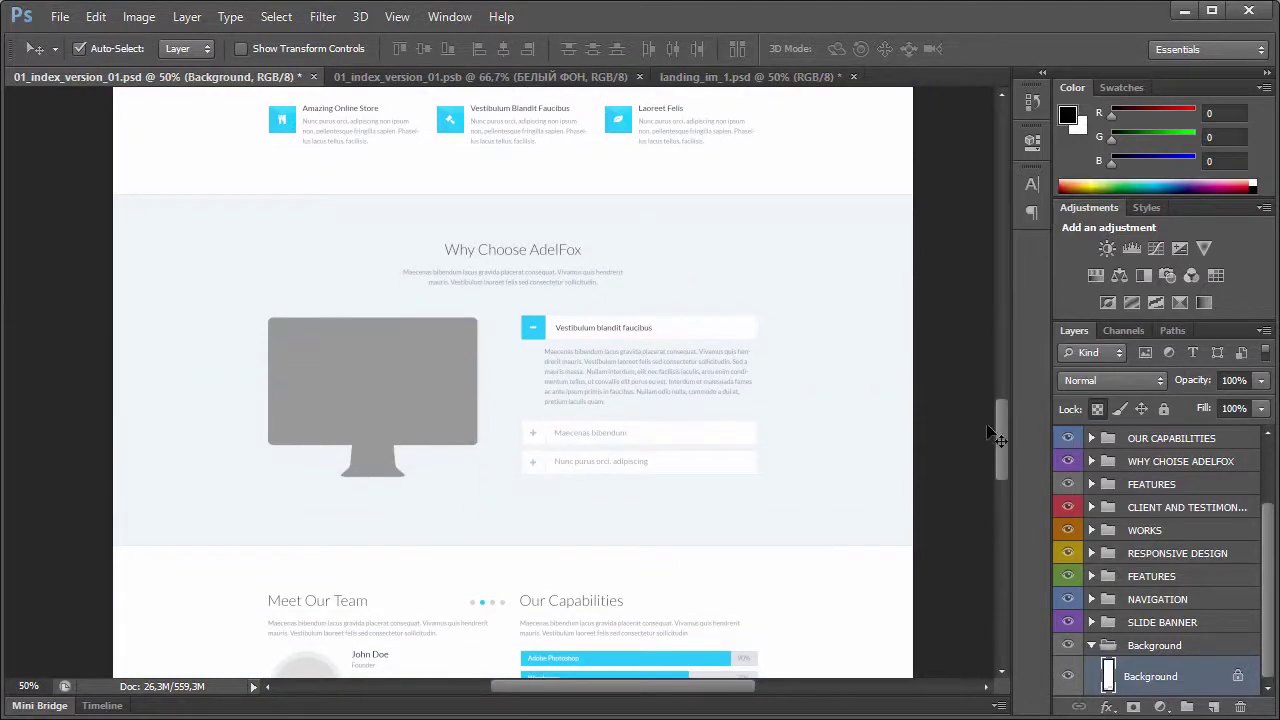
{"action": "left_click_drag", "start_coordinate": [1000, 436], "coordinate": [1002, 392]}
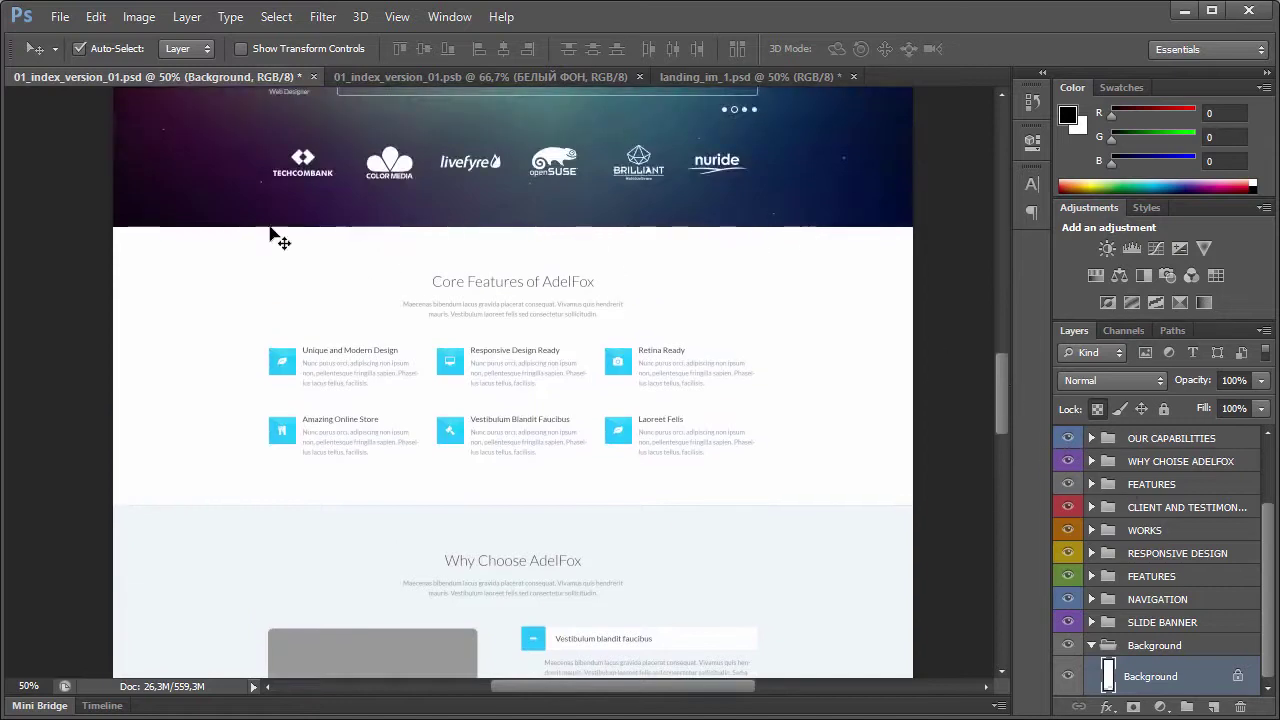
{"action": "left_click_drag", "start_coordinate": [1274, 566], "coordinate": [1272, 486]}
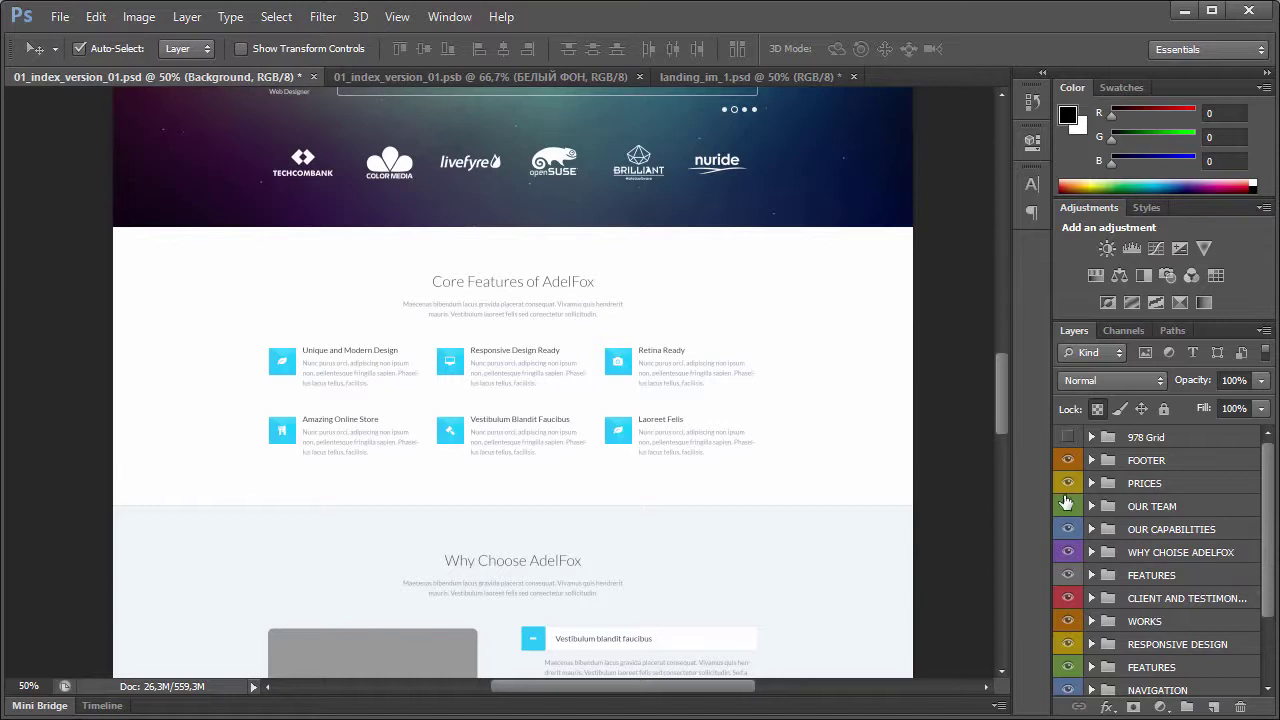
{"action": "left_click_drag", "start_coordinate": [999, 388], "coordinate": [996, 213]}
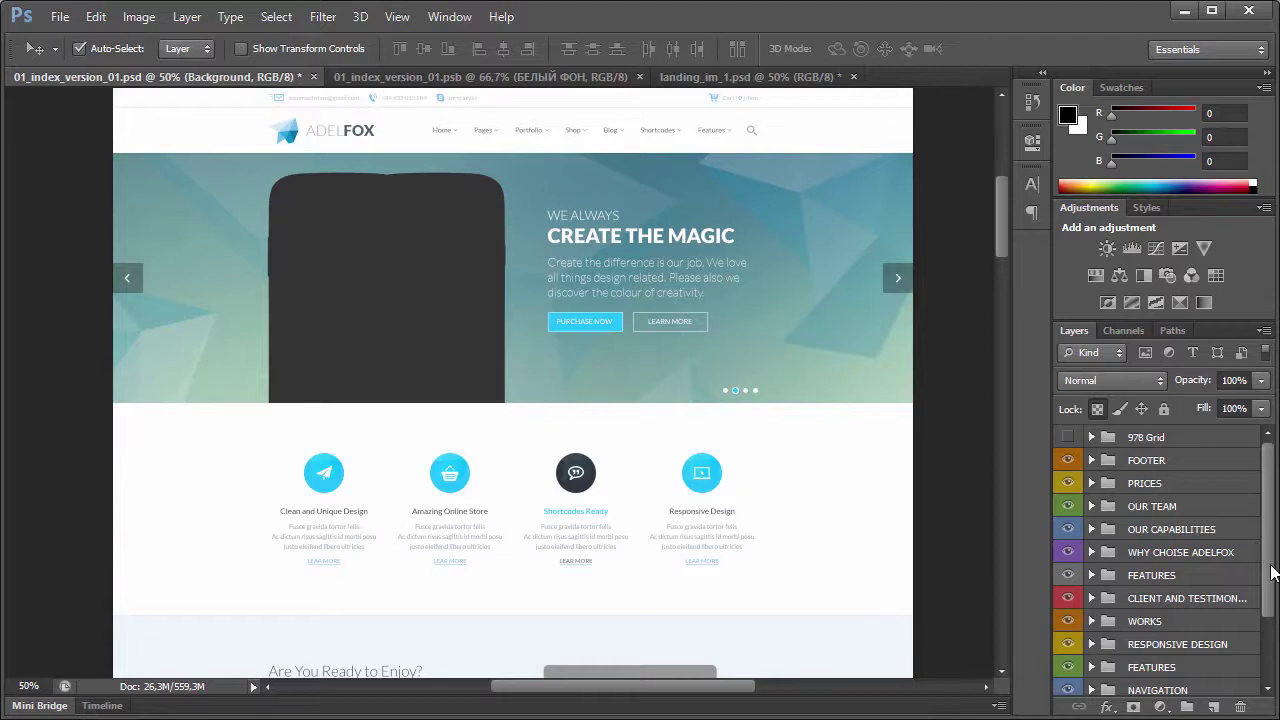
{"action": "left_click_drag", "start_coordinate": [1267, 590], "coordinate": [1267, 666]}
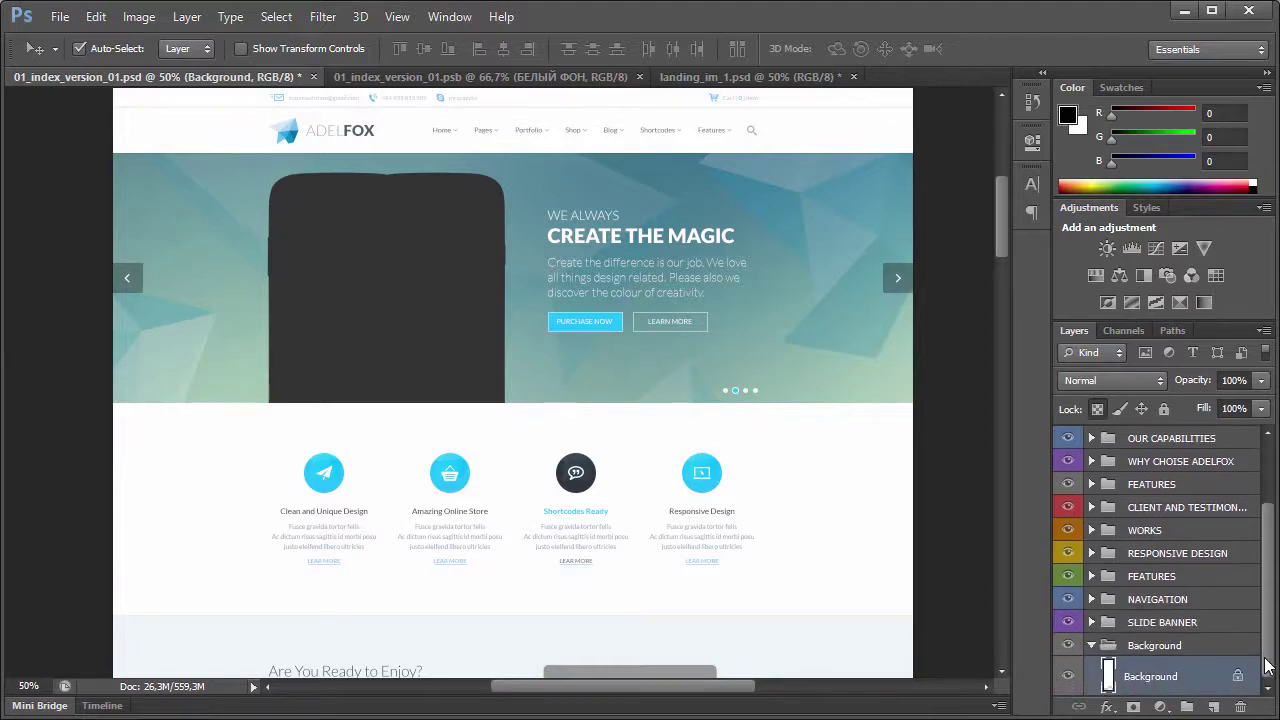
Toggle the NAVIGATION group's visibility to check what it contains and leave it hidden
{"action": "left_click", "coordinate": [1068, 600]}
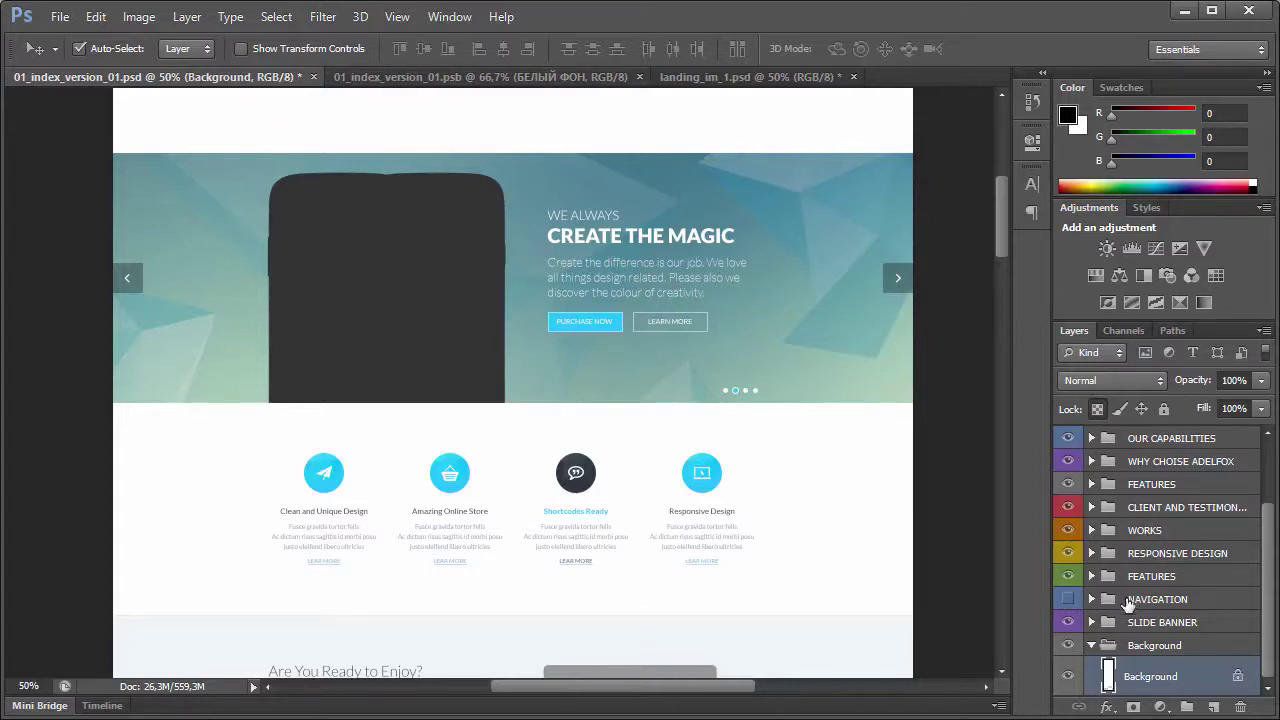
{"action": "left_click", "coordinate": [1068, 600]}
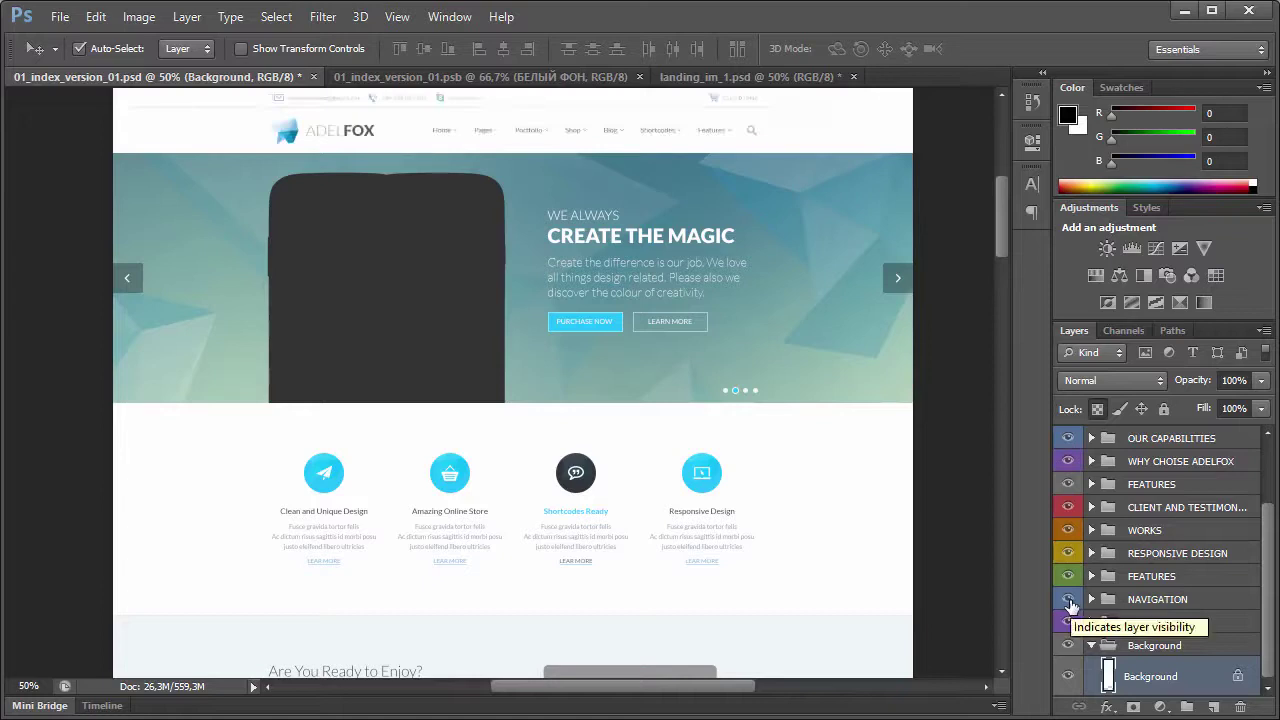
{"action": "left_click", "coordinate": [1068, 600]}
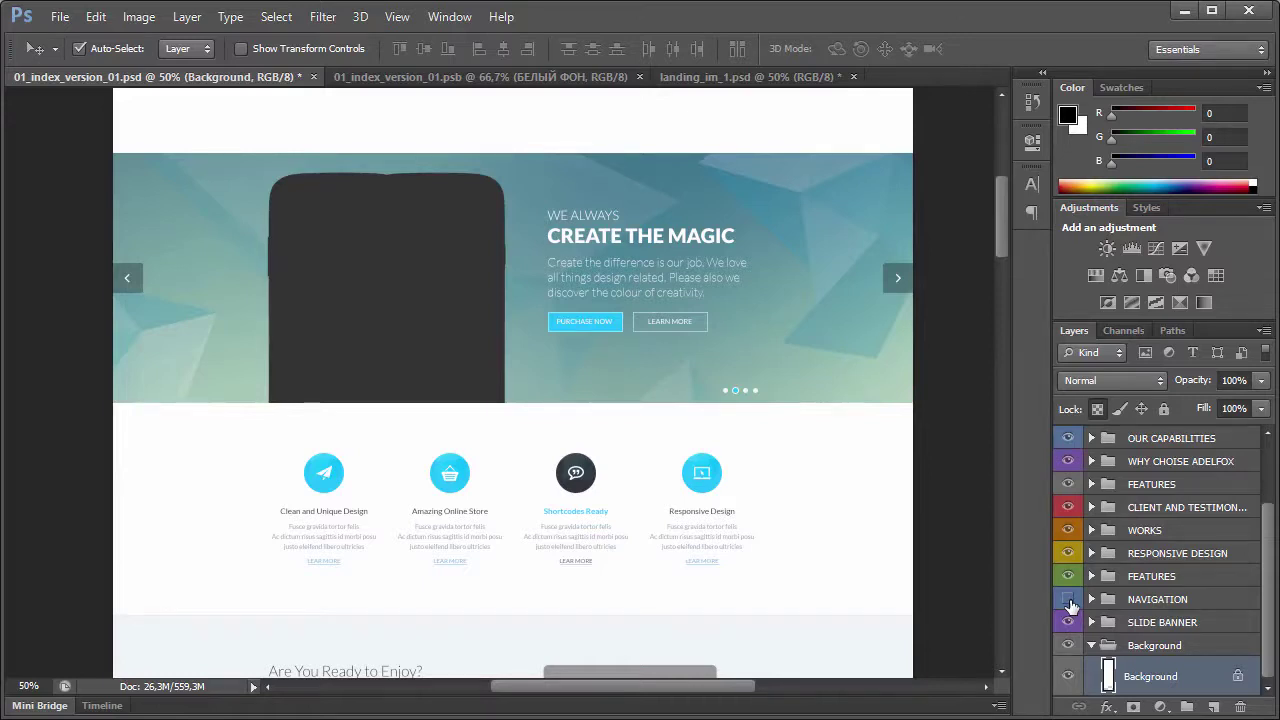
Check the SLIDE BANNER group by toggling its visibility, and move the whole group up to the page's top edge, keeping existing pixels for missing fonts
{"action": "scroll", "coordinate": [860, 330], "scroll_direction": "up", "scroll_amount": 3}
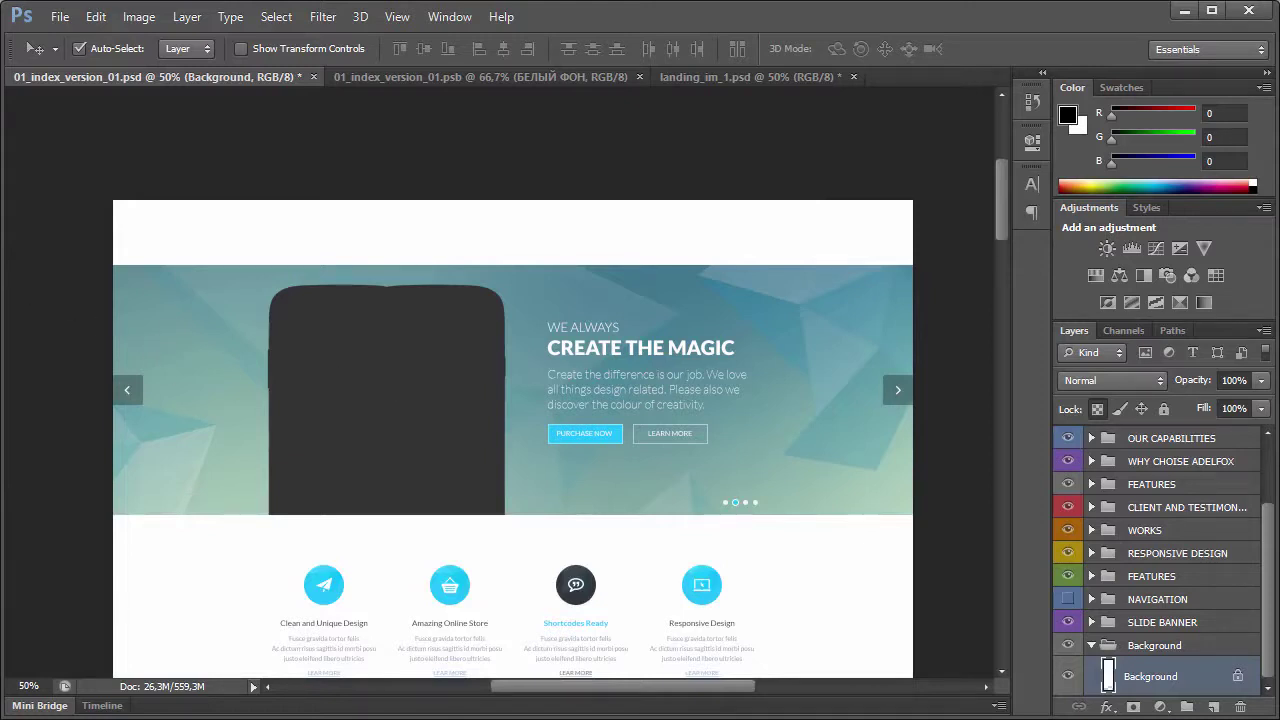
{"action": "scroll", "coordinate": [1063, 510], "scroll_direction": "up", "scroll_amount": 3}
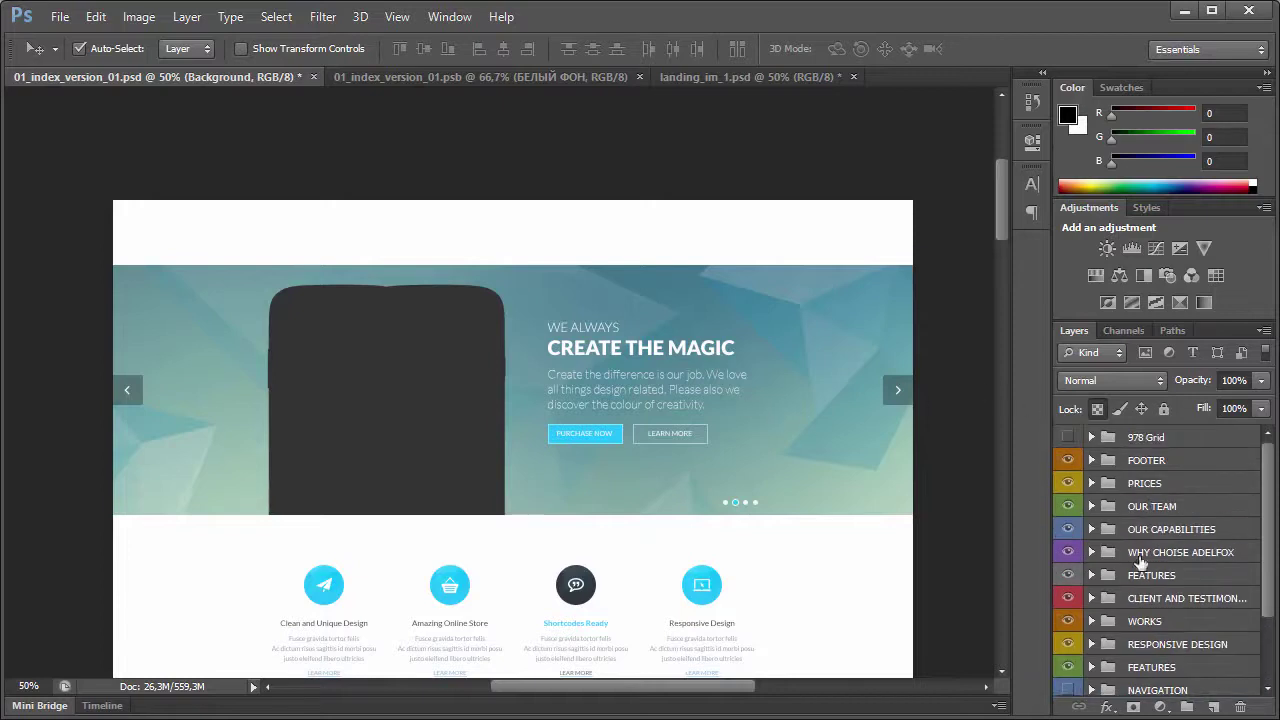
{"action": "scroll", "coordinate": [1110, 552], "scroll_direction": "down", "scroll_amount": 3}
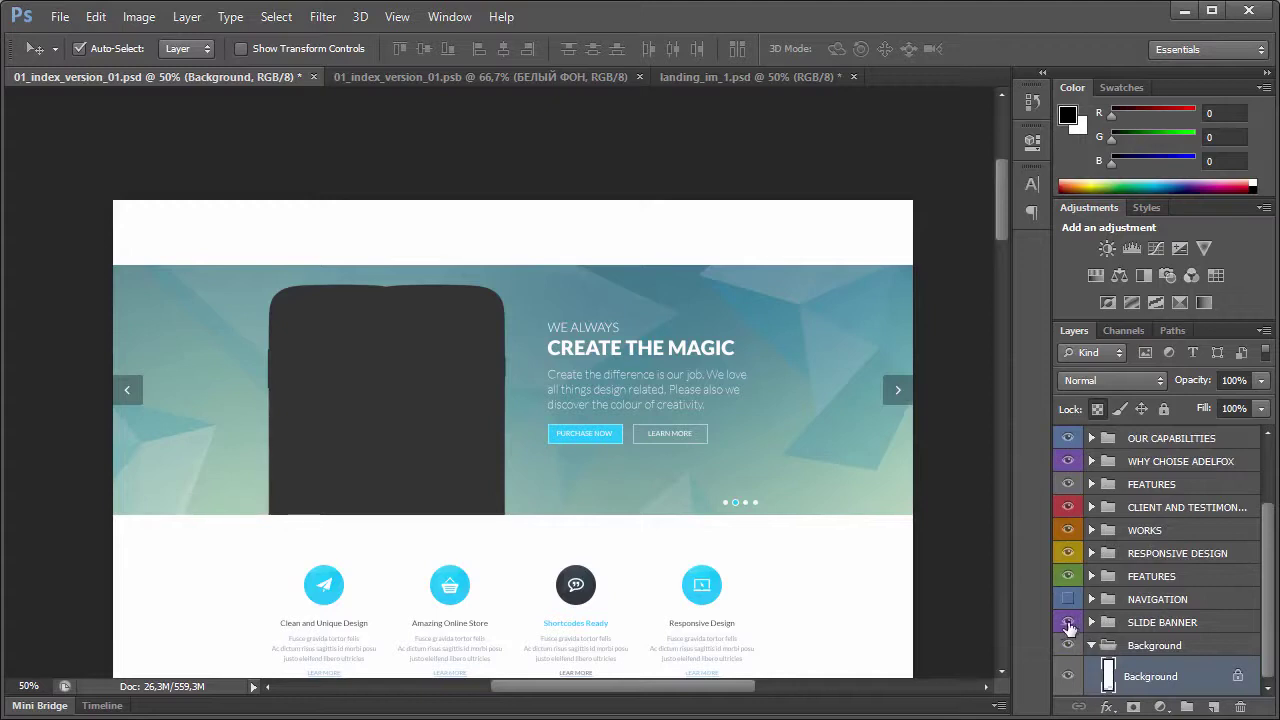
{"action": "left_click", "coordinate": [1067, 622]}
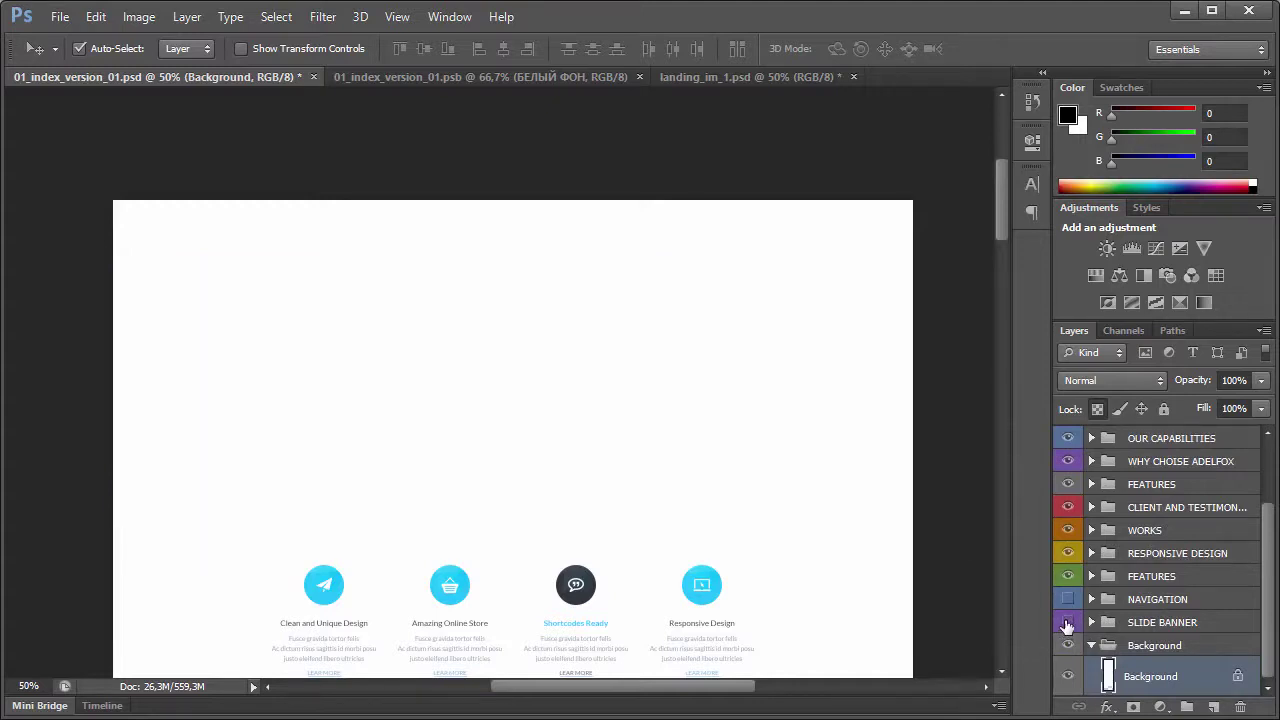
{"action": "left_click", "coordinate": [1067, 622]}
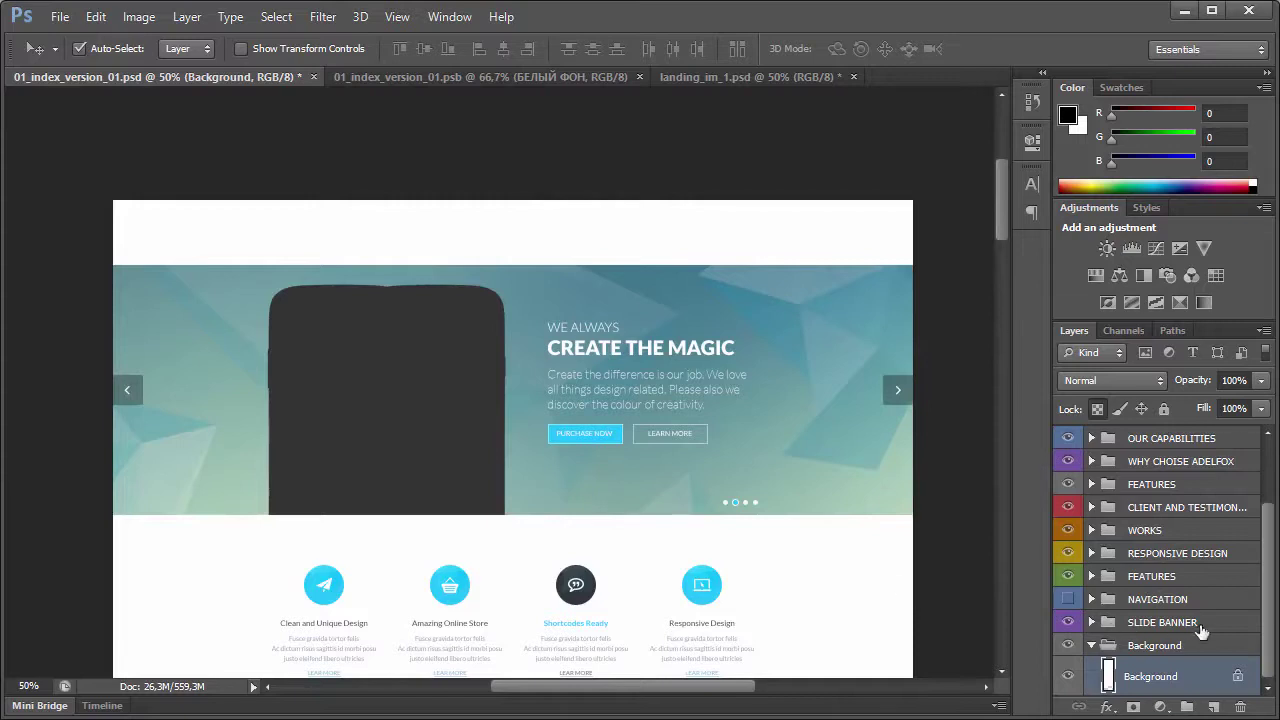
{"action": "left_click", "coordinate": [1156, 630]}
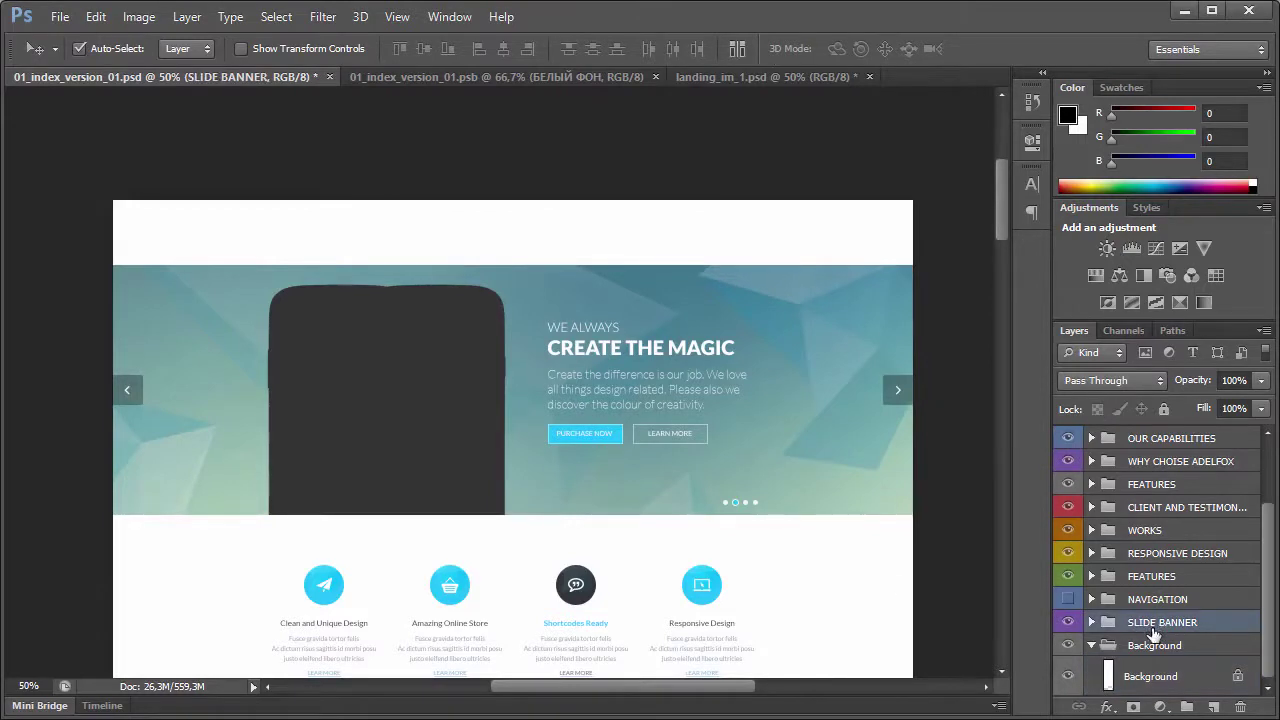
{"action": "key", "text": "ctrl+t"}
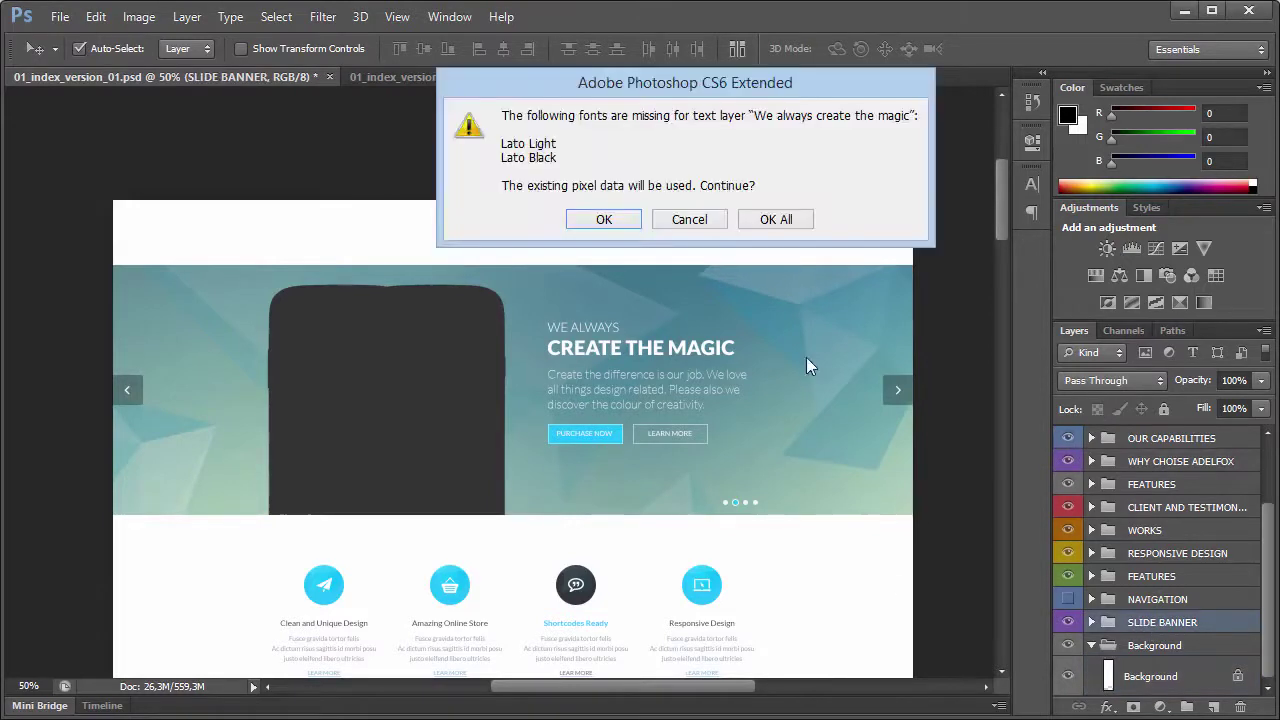
{"action": "left_click", "coordinate": [779, 222]}
{"action": "left_click_drag", "start_coordinate": [736, 285], "coordinate": [737, 228]}
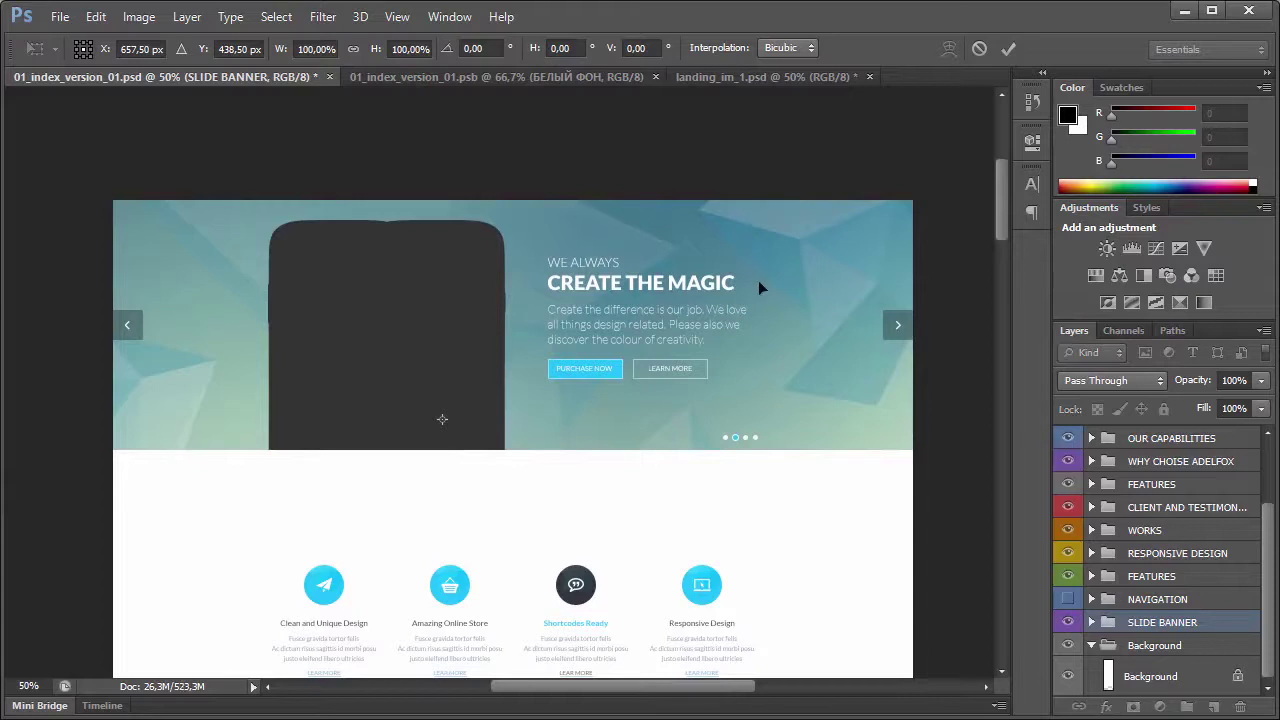
{"action": "key", "text": "Return"}
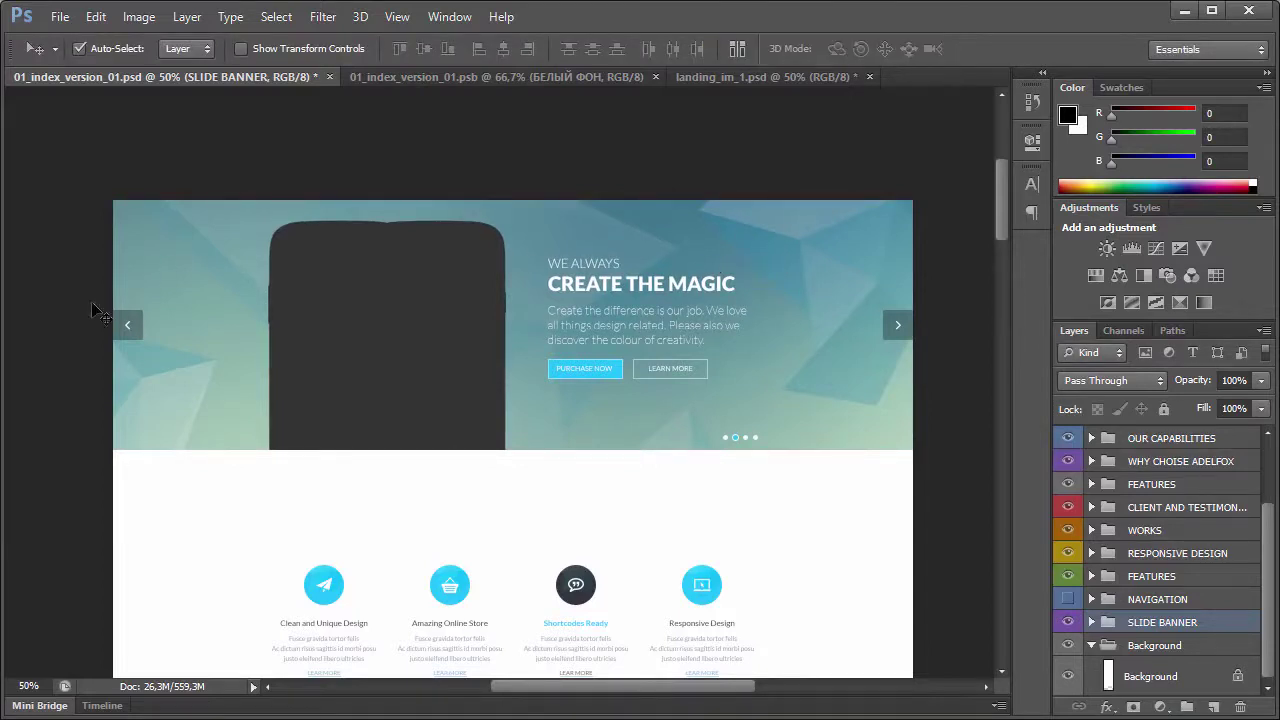
Hide the banner's Left Button and Right Button arrow groups
{"action": "left_click", "coordinate": [125, 325]}
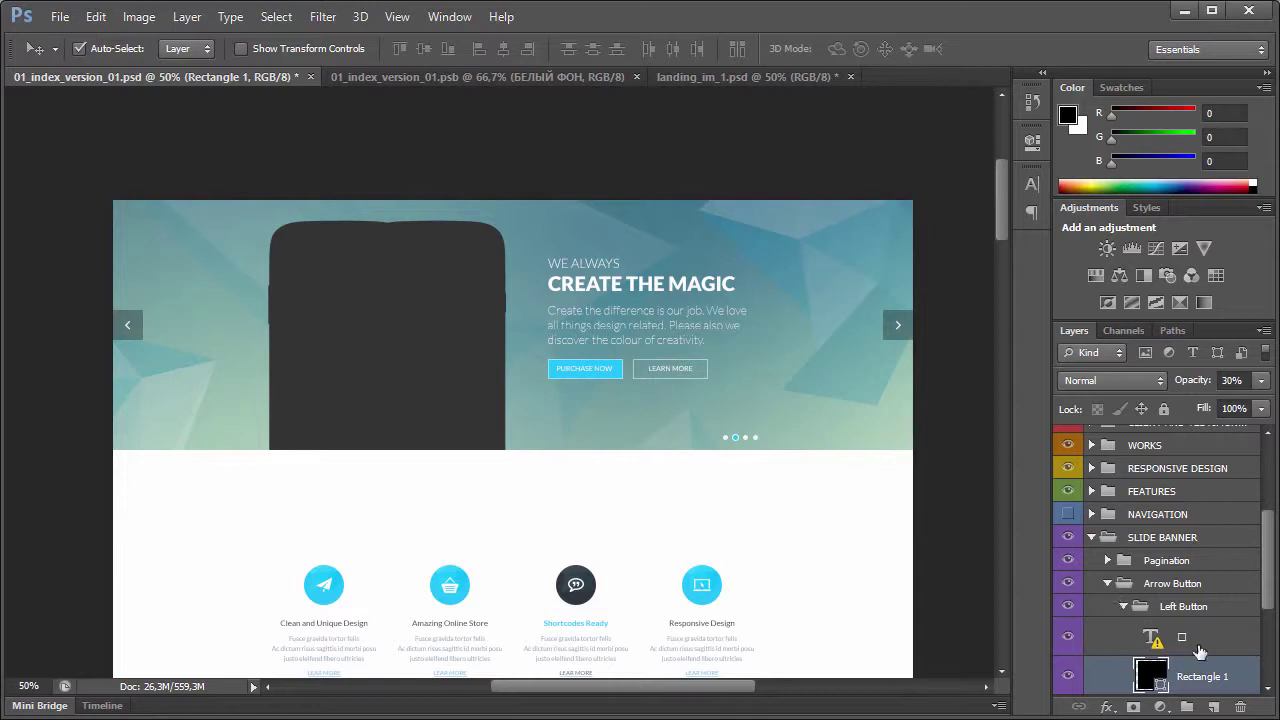
{"action": "left_click", "coordinate": [1068, 607]}
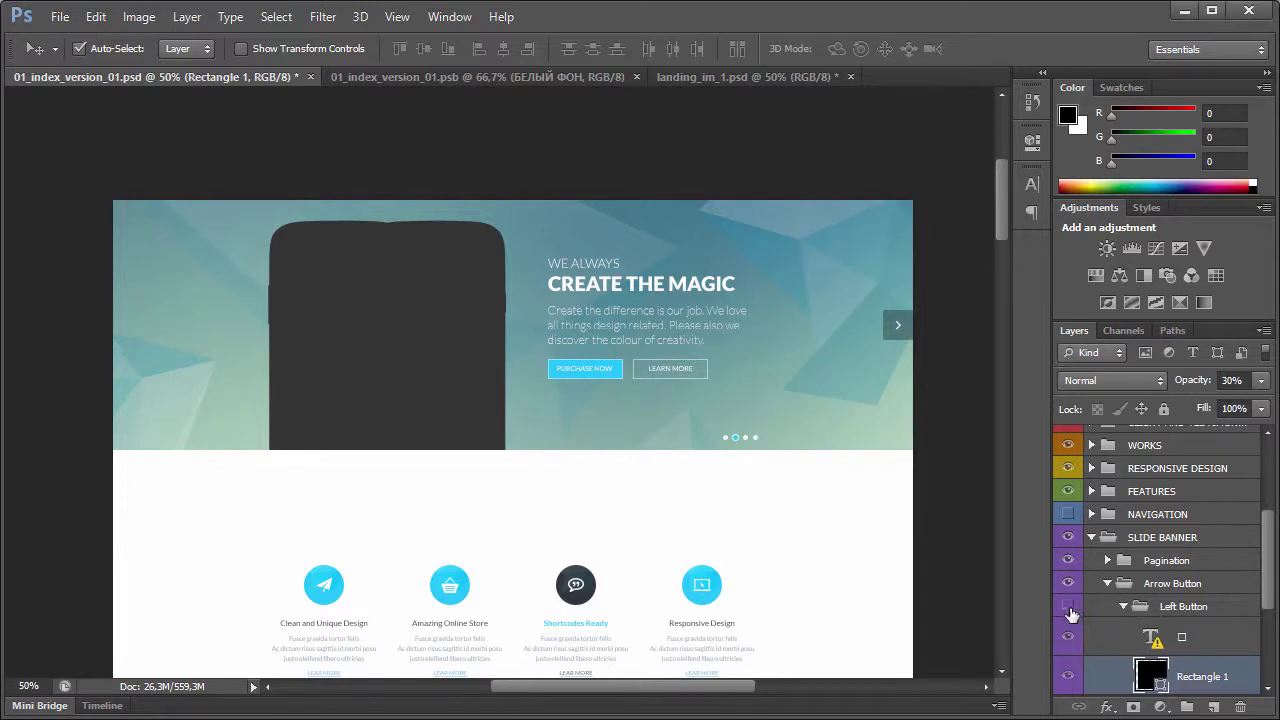
{"action": "left_click", "coordinate": [1121, 607]}
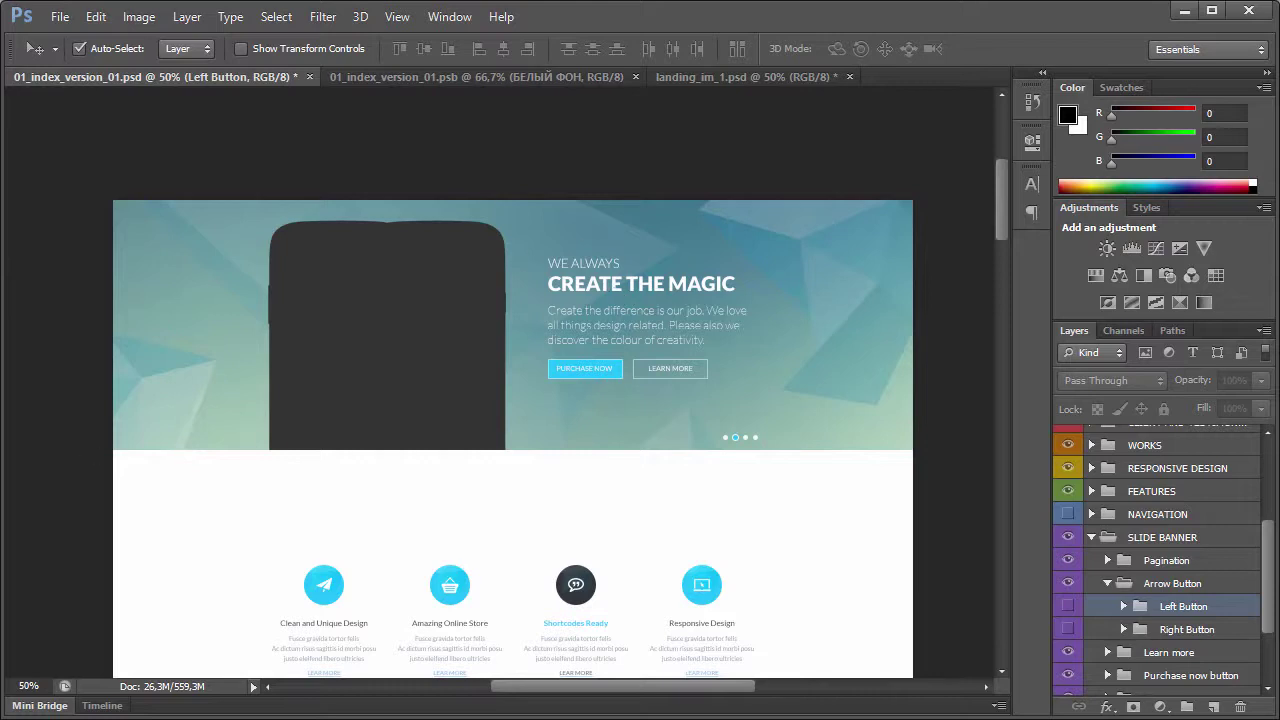
Open the banner heading "We always create the magic" for editing, accepting font substitution, and set all its text to Roboto
{"action": "key", "text": "t"}
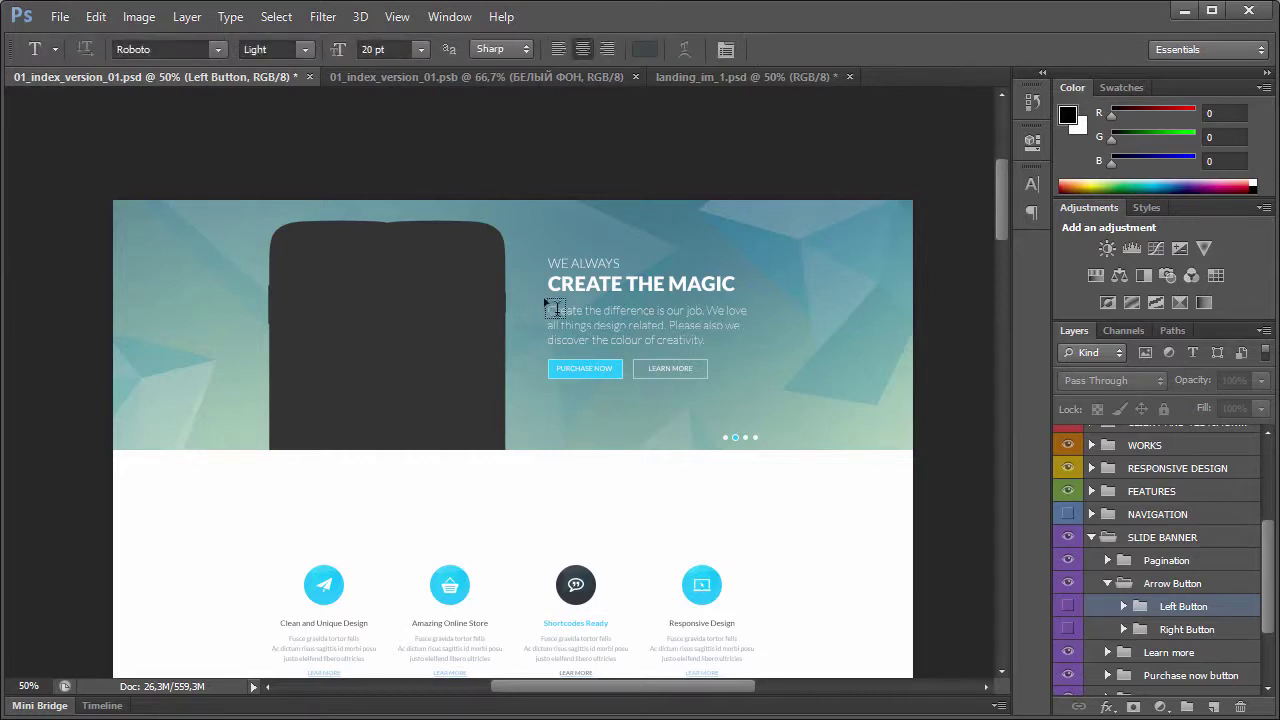
{"action": "left_click", "coordinate": [578, 267]}
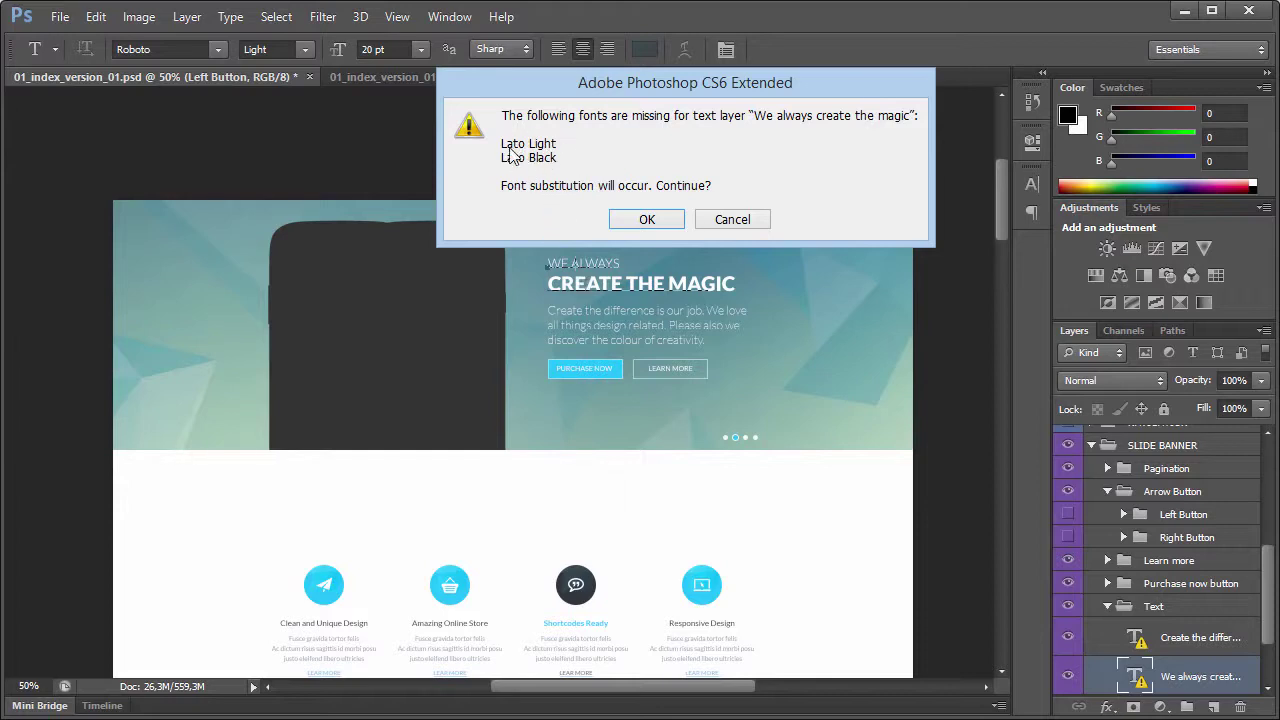
{"action": "left_click", "coordinate": [650, 218]}
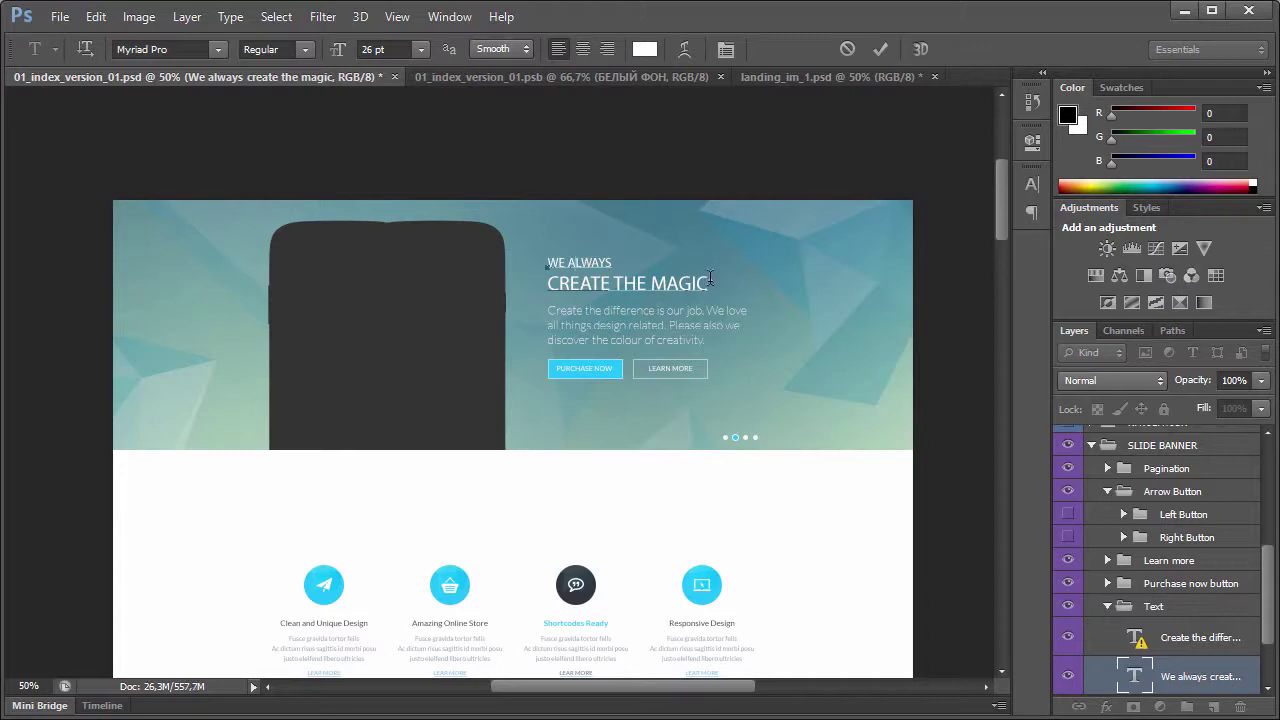
{"action": "left_click_drag", "start_coordinate": [707, 282], "coordinate": [544, 262]}
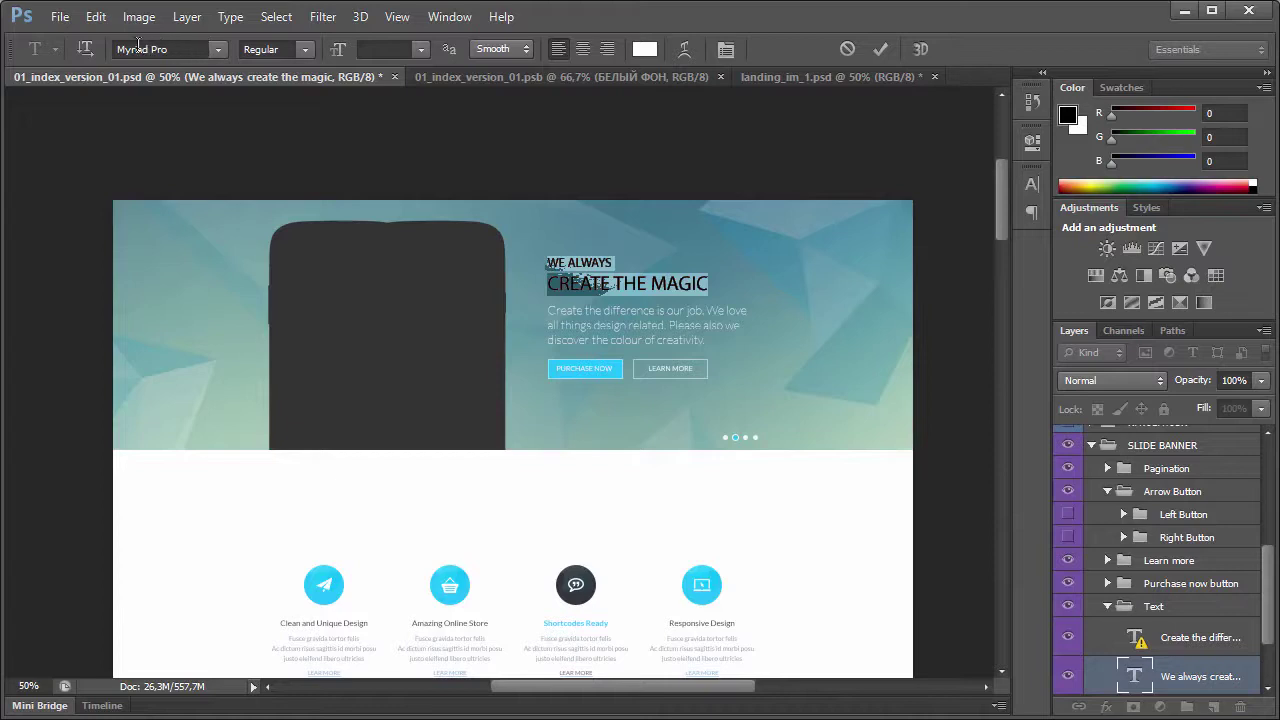
{"action": "left_click", "coordinate": [198, 49]}
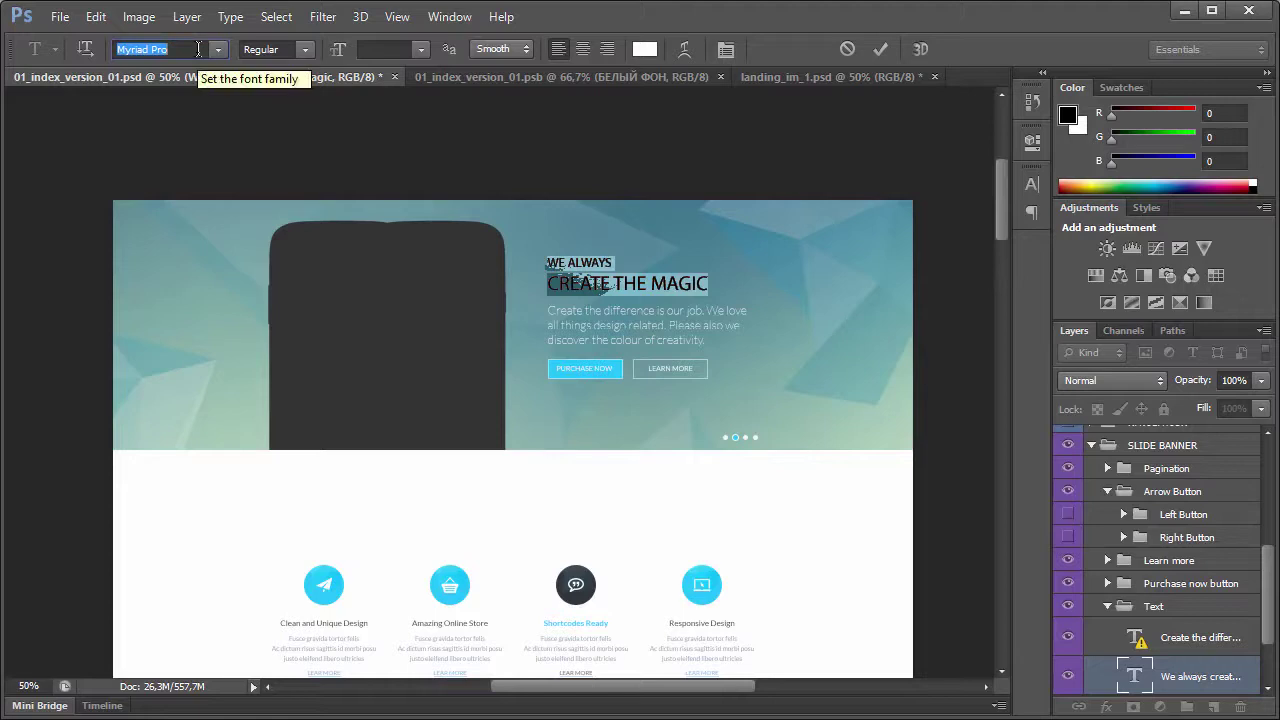
{"action": "type", "text": "Roboto"}
{"action": "key", "text": "Return"}
{"action": "key", "text": "Return"}
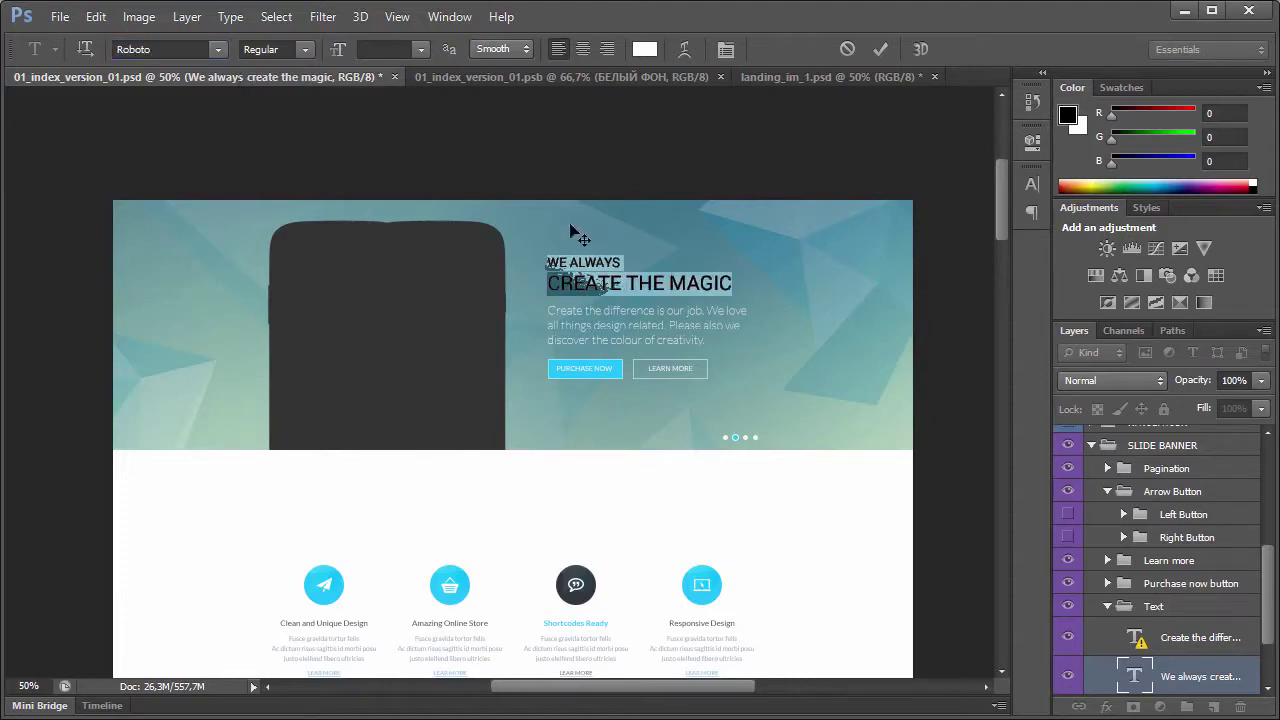
Replace the banner heading with "Вы хотели бы научиться создавать интернет-магазин с нуля?", breaking the line before "создавать"
{"action": "left_click", "coordinate": [641, 286]}
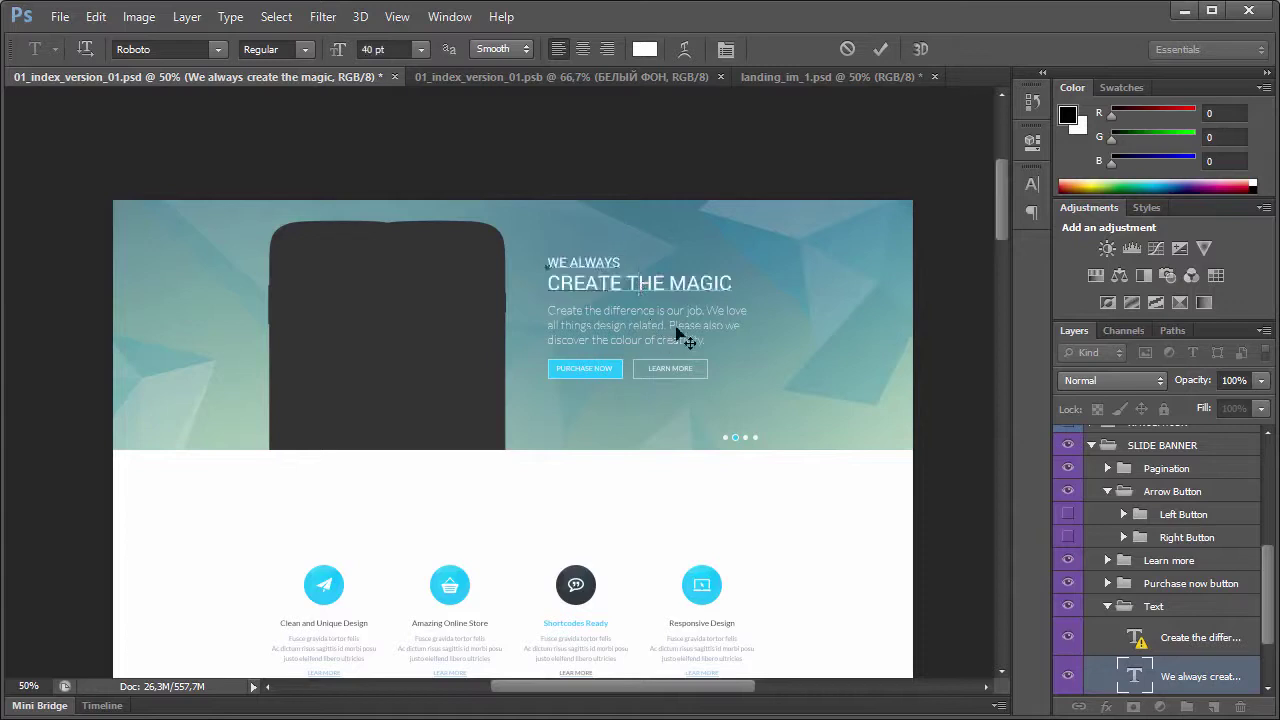
{"action": "mouse_move", "coordinate": [733, 284]}
{"action": "left_mouse_down"}
{"action": "mouse_move", "coordinate": [545, 284]}
{"action": "mouse_move", "coordinate": [547, 262]}
{"action": "mouse_move", "coordinate": [731, 277]}
{"action": "left_mouse_up"}
{"action": "key", "text": "ctrl+v"}
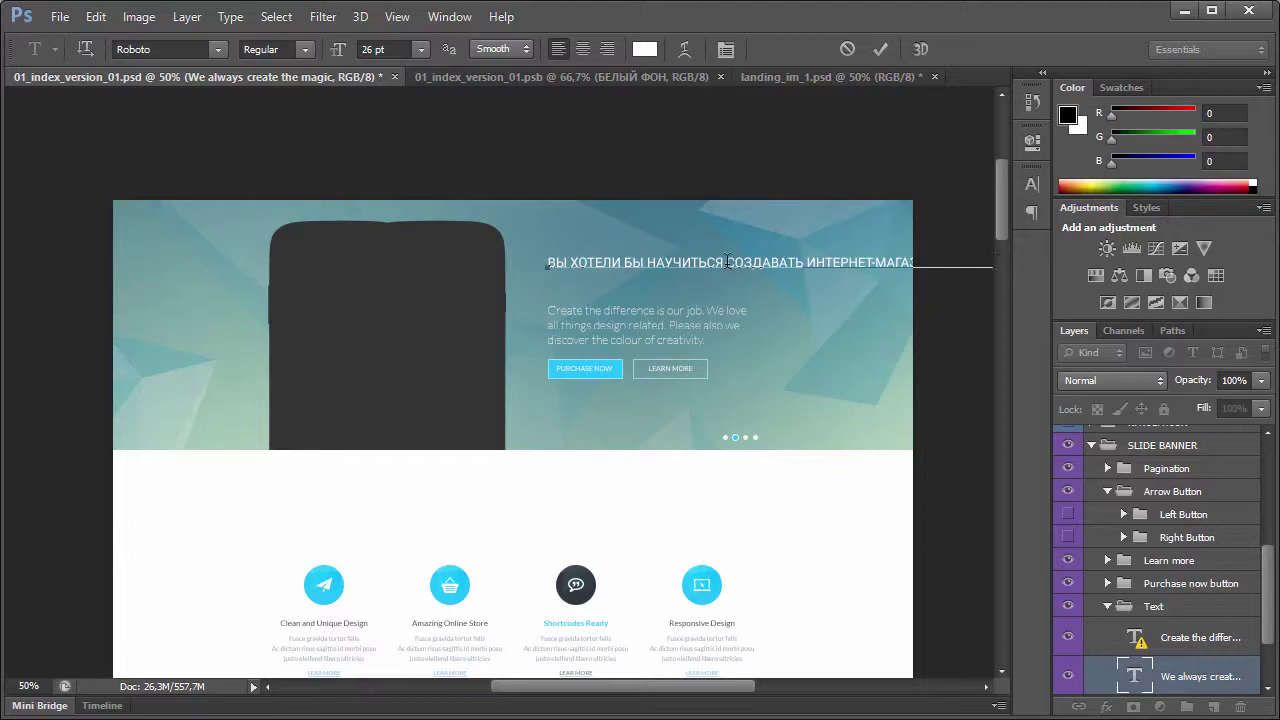
{"action": "key", "text": "Return"}
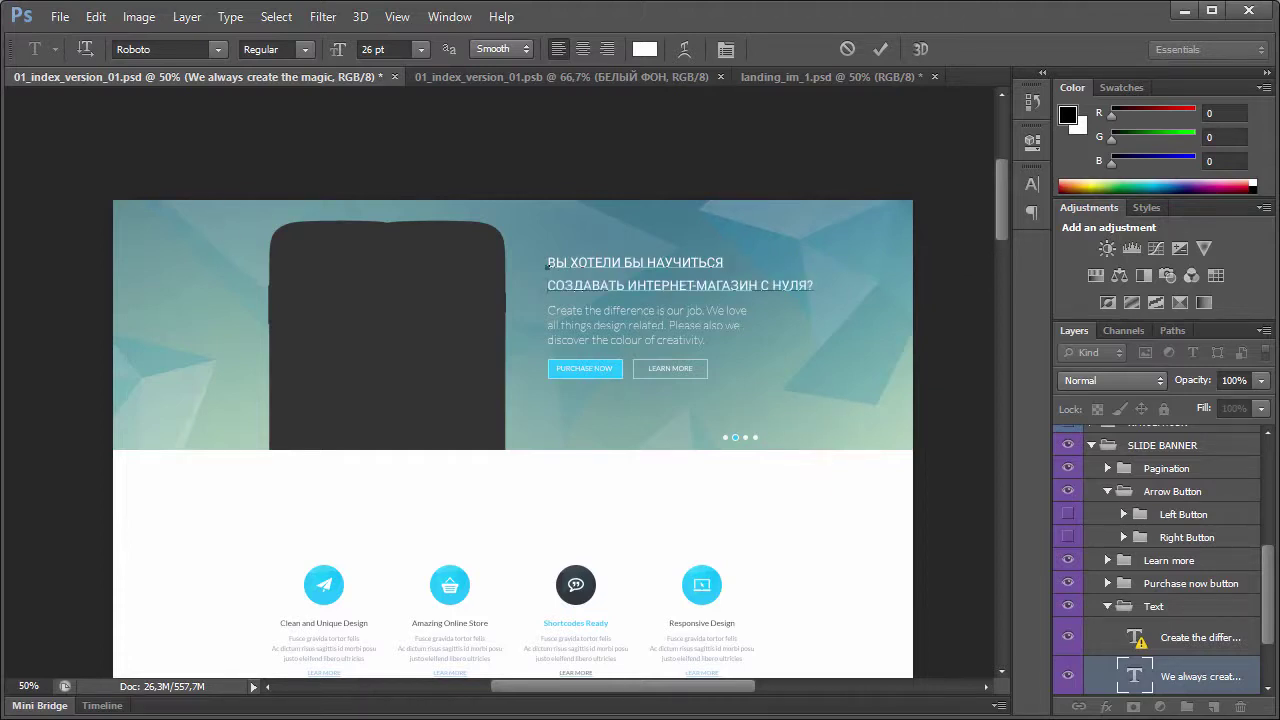
{"action": "key", "text": "ctrl+Return"}
Accept font substitution and replace the banner paragraph with "Новейшая методика создания интернет-магазина через использование PHP+MySQL+jQuery"
{"action": "key", "text": "t"}
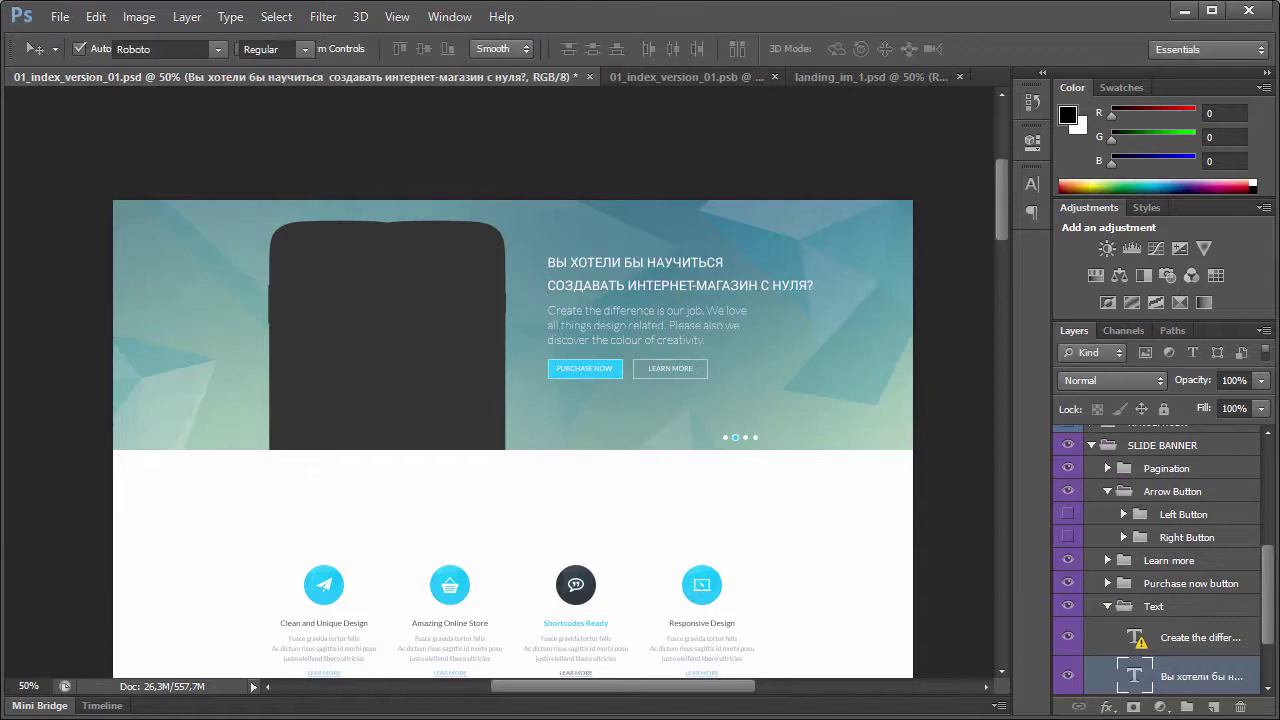
{"action": "left_click", "coordinate": [625, 312]}
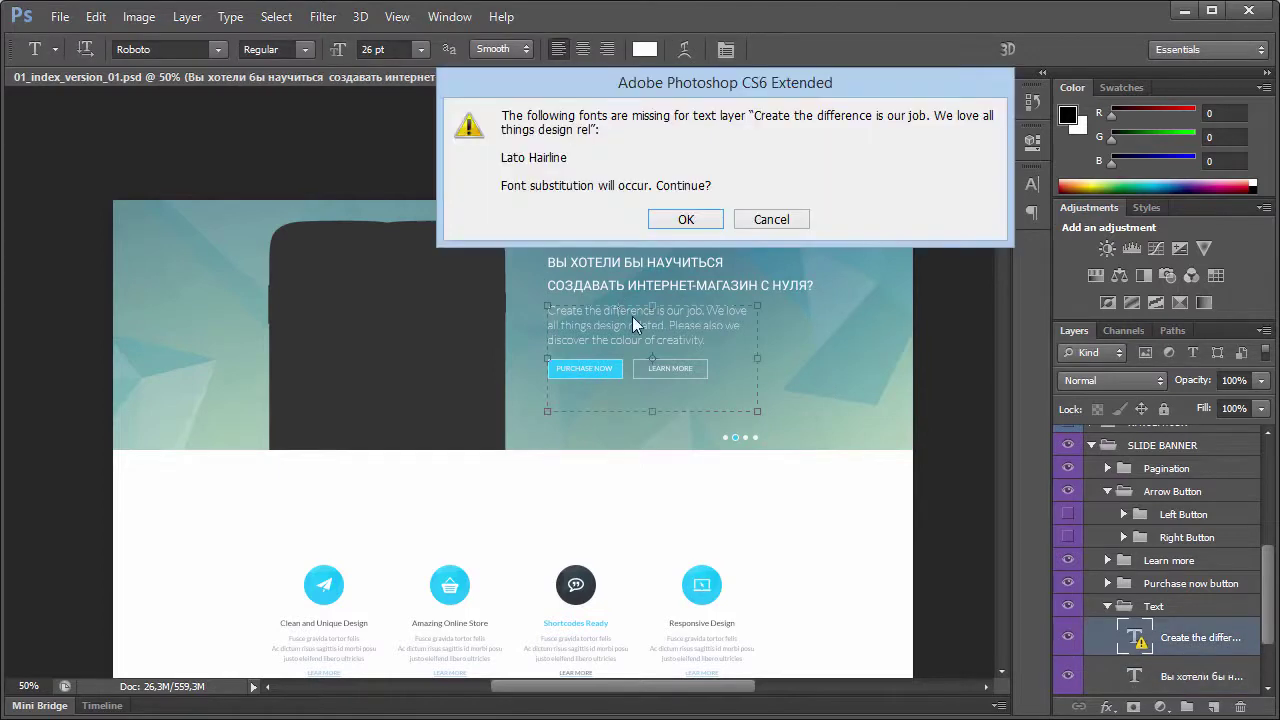
{"action": "left_click", "coordinate": [697, 223]}
{"action": "key", "text": "ctrl+a"}
{"action": "type", "text": "Новейшая методика создания интернет-магазина через использование PHP+MySQL+jQuery"}
{"action": "key", "text": "ctrl+Return"}
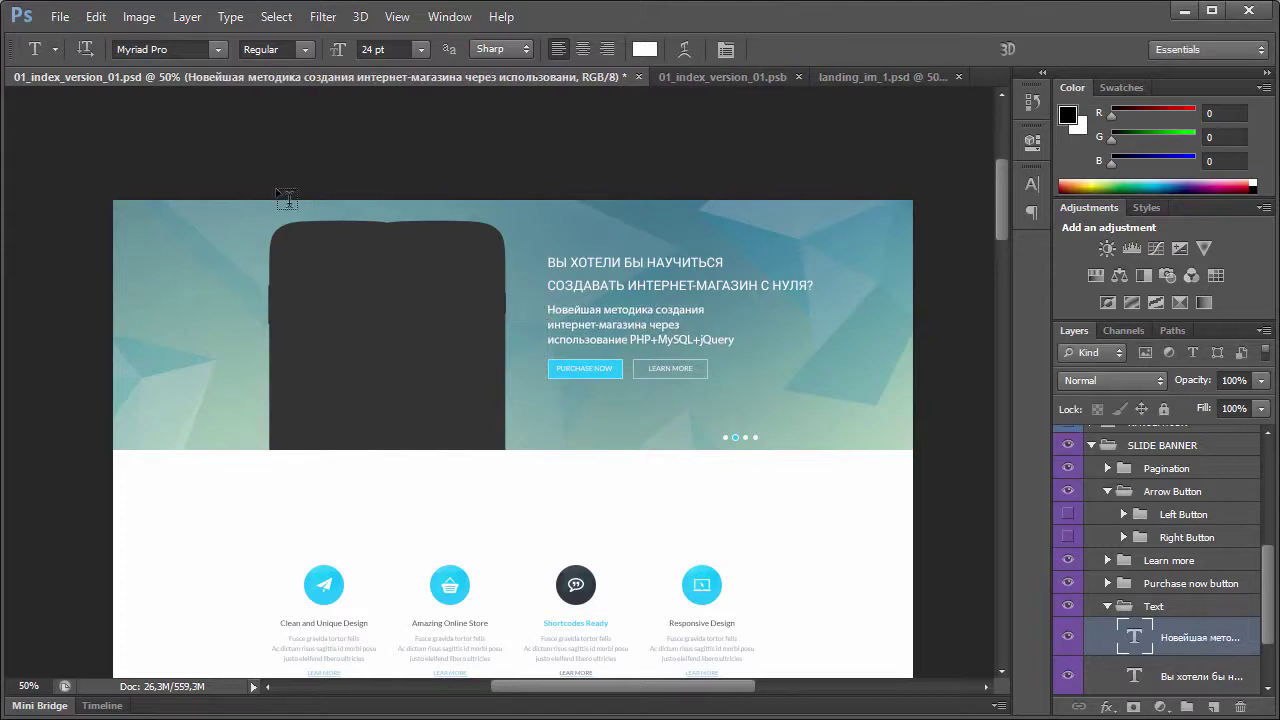
{"action": "key", "text": "v"}
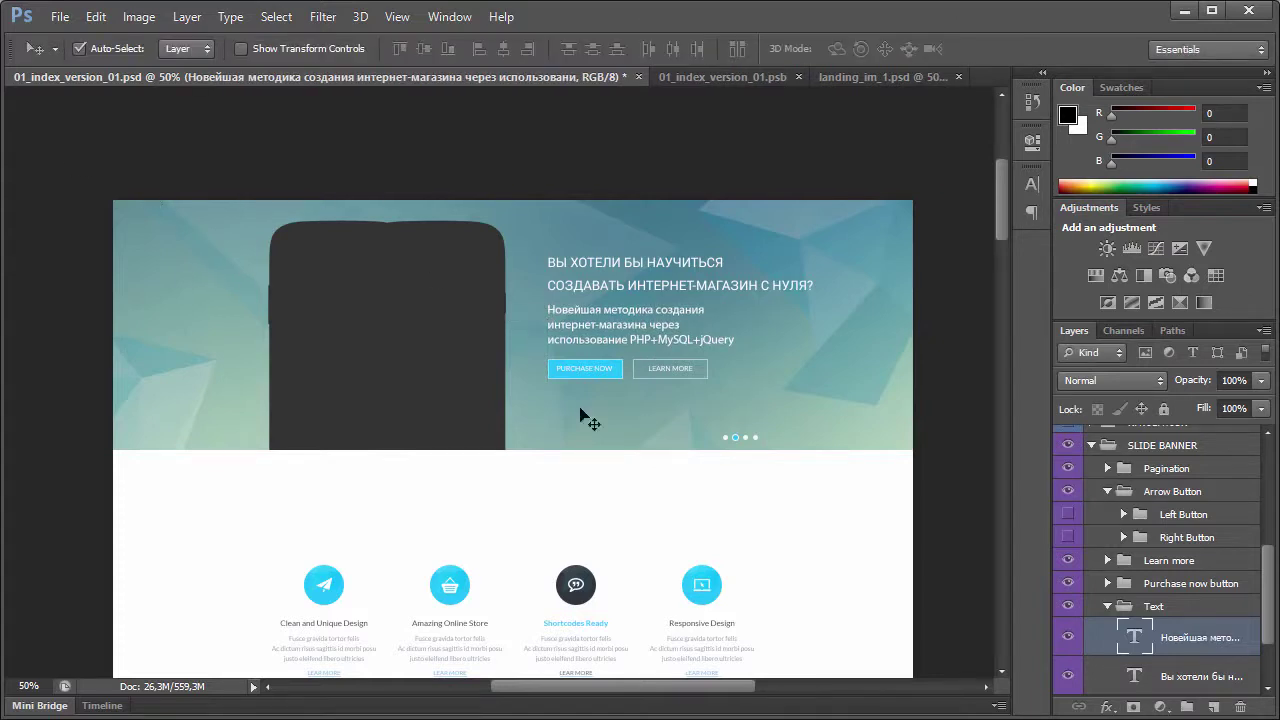
Locate the layers of the banner's slider dots by auto-selecting them, and hide their Pagination group
{"action": "left_click", "coordinate": [747, 438]}
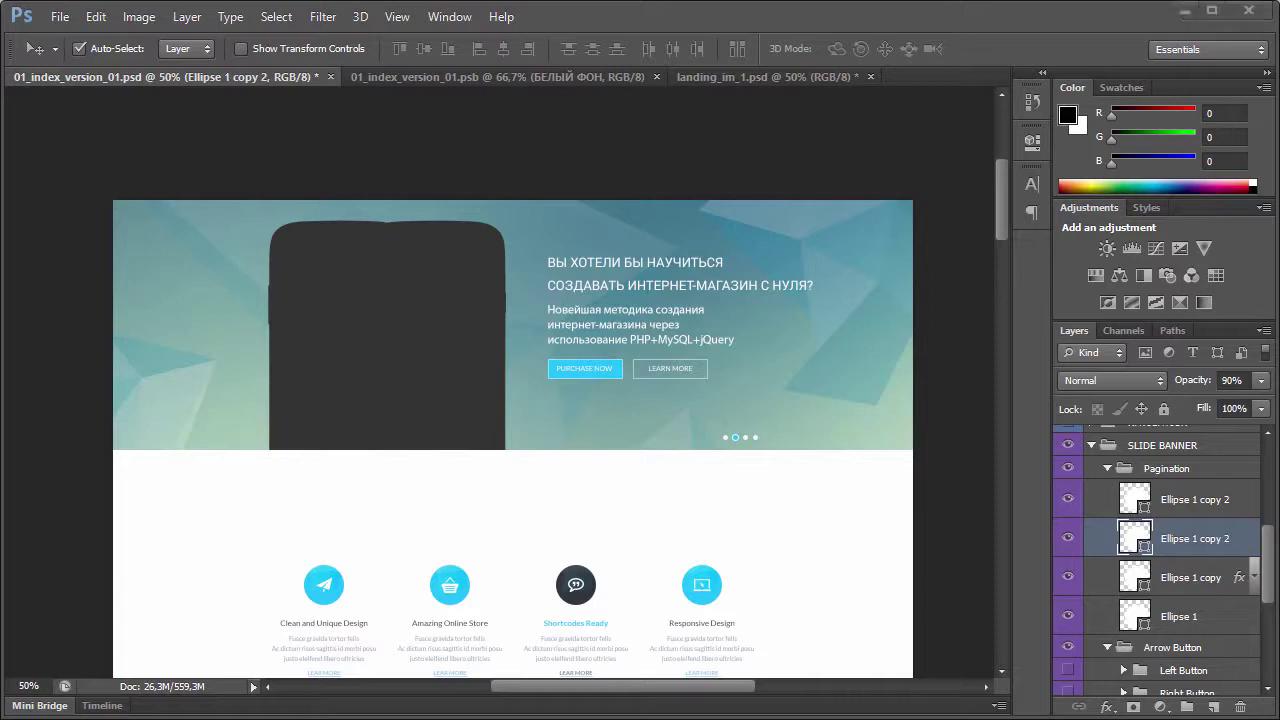
{"action": "left_click_drag", "start_coordinate": [52, 28], "coordinate": [220, 68]}
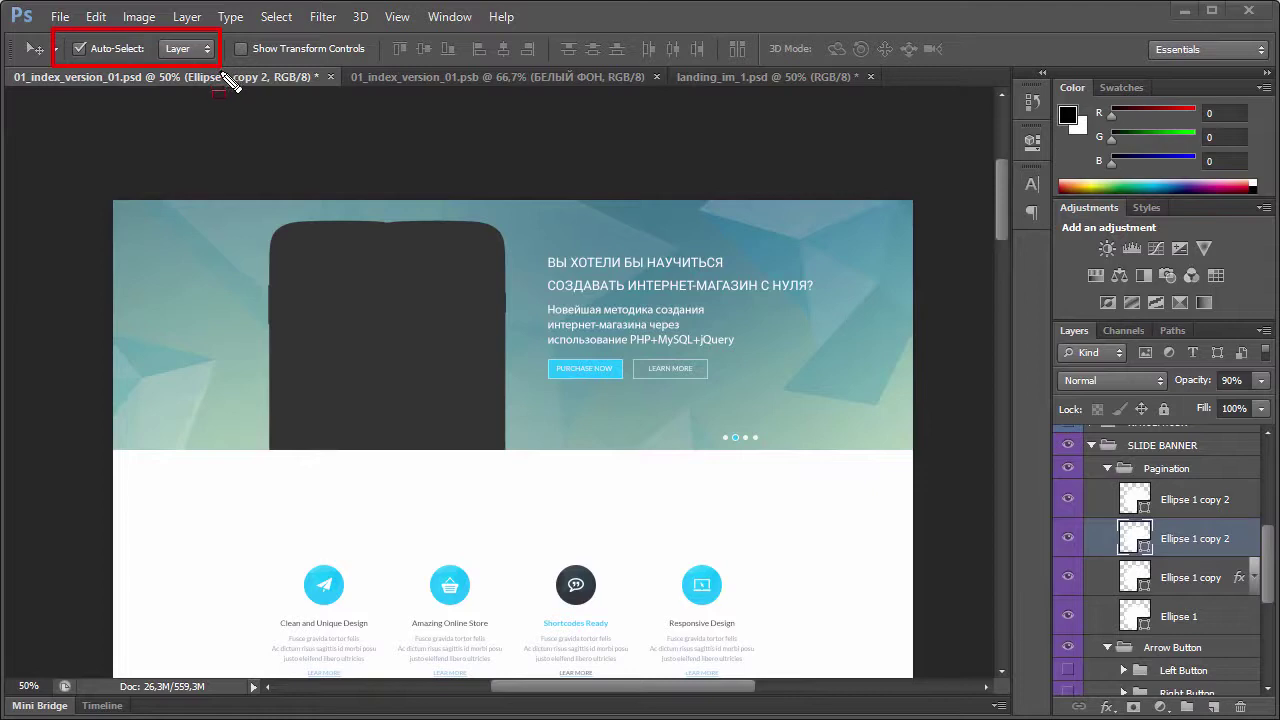
{"action": "left_click", "coordinate": [737, 441]}
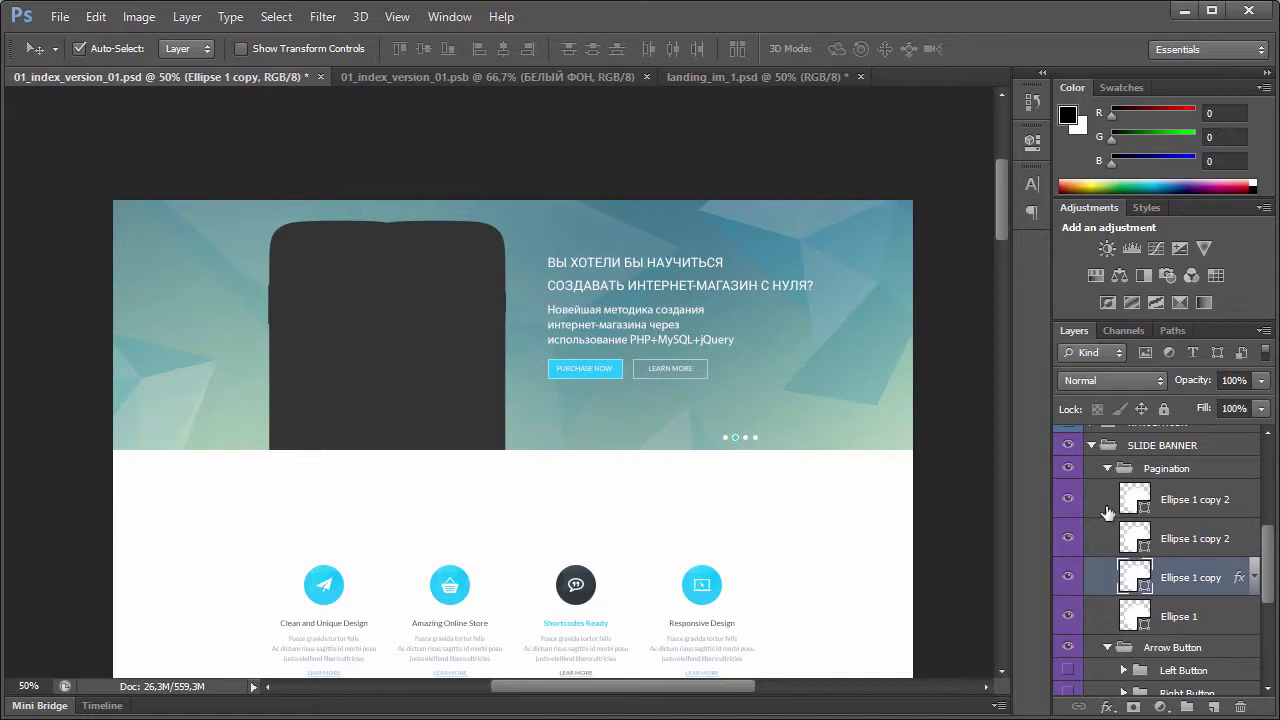
{"action": "left_click", "coordinate": [1198, 475]}
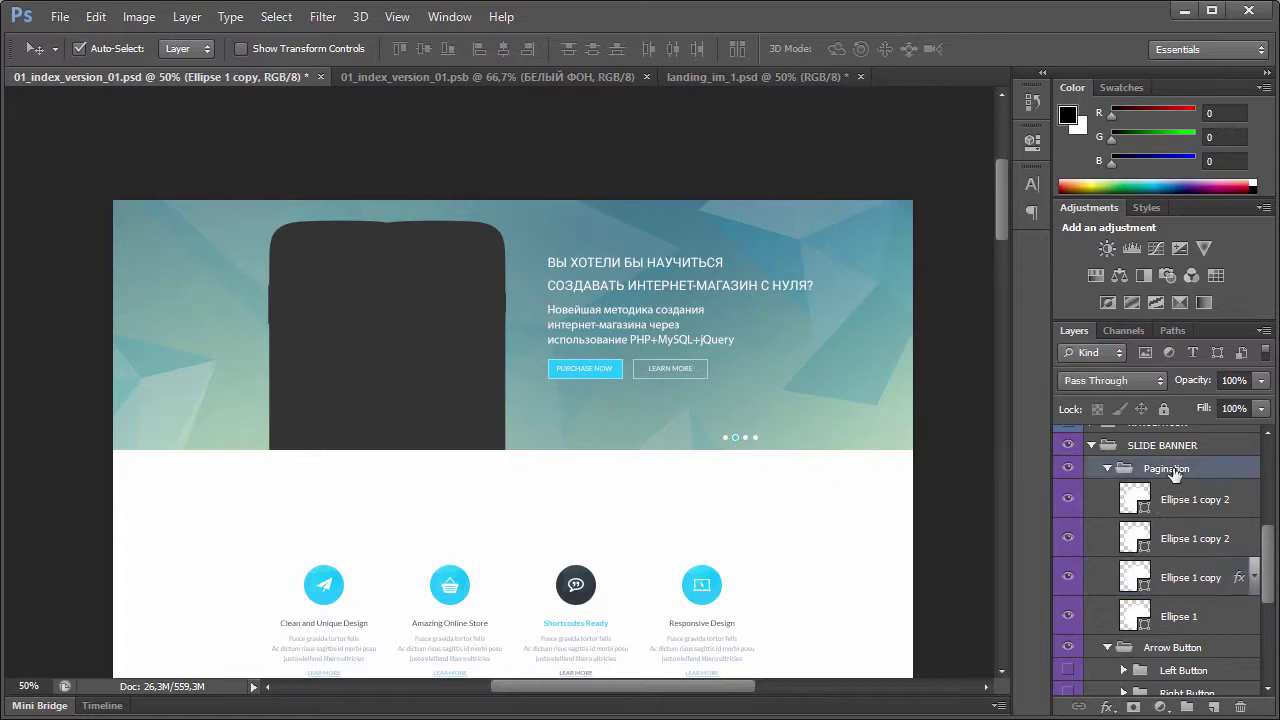
{"action": "left_click", "coordinate": [1107, 470]}
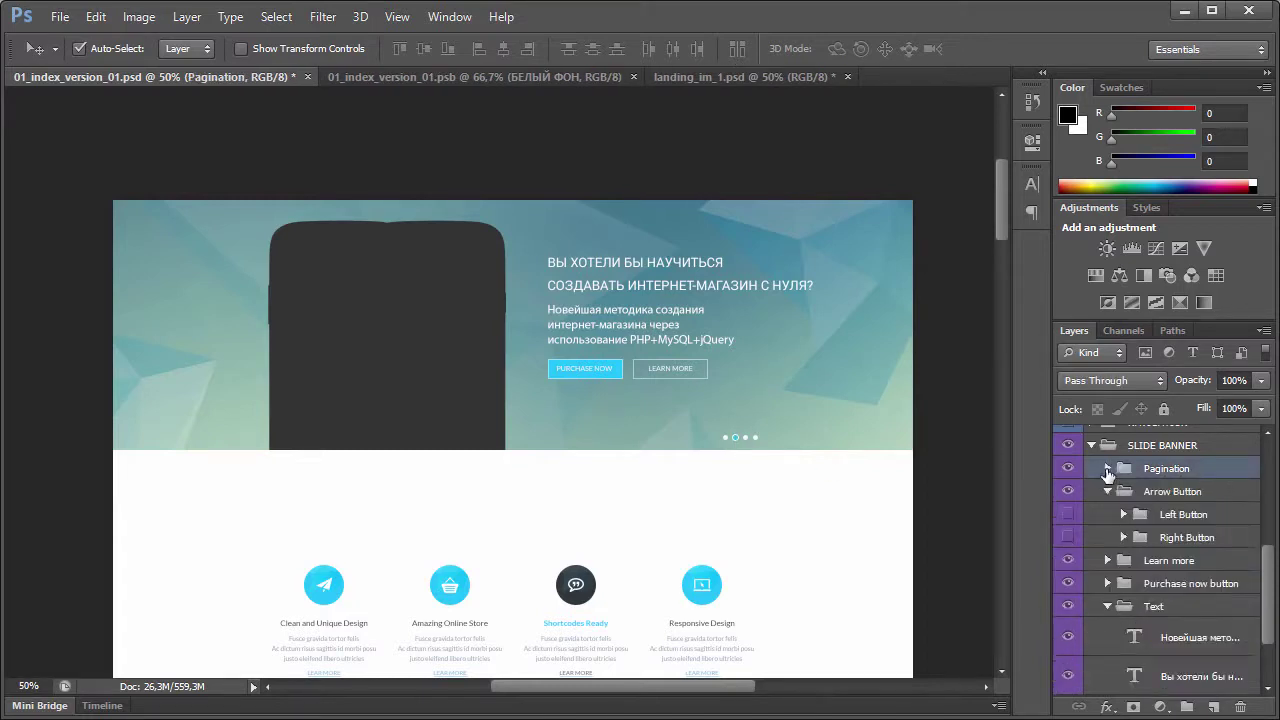
{"action": "left_click", "coordinate": [1068, 469]}
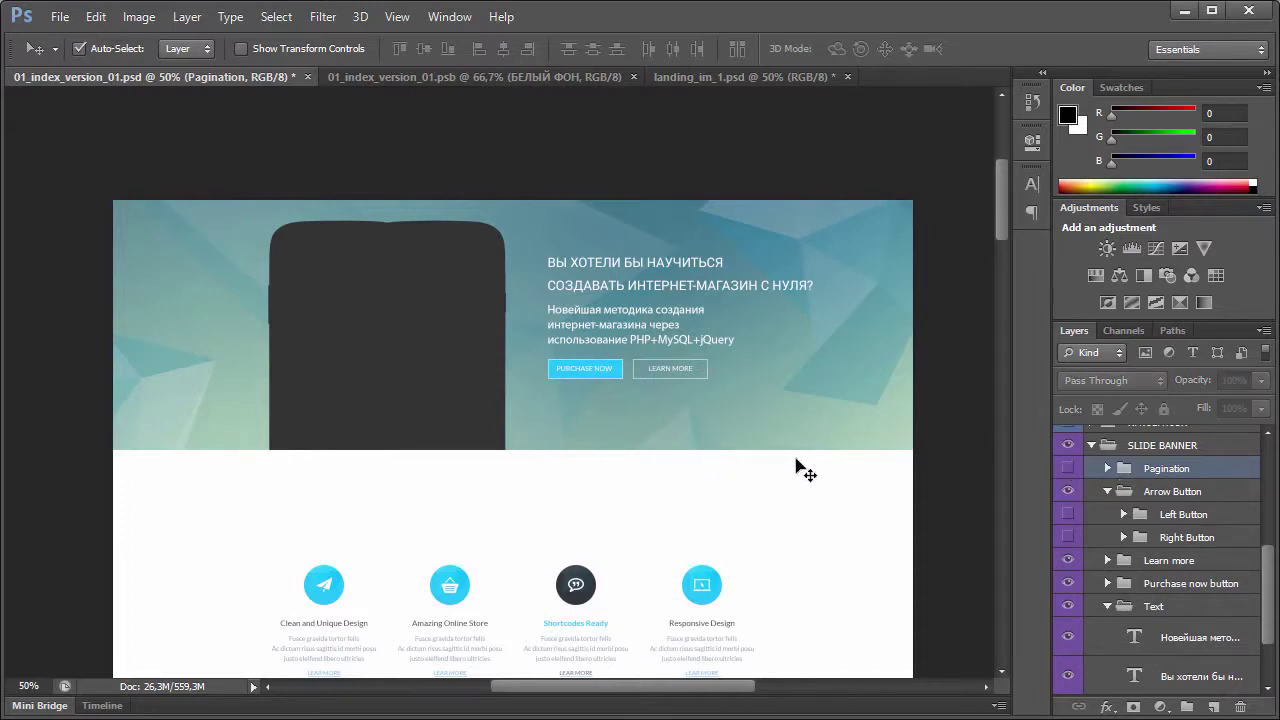
Hide the Purchase now button group and move the Learn more group into its place, flush with the banner text's left edge
{"action": "left_click", "coordinate": [597, 370]}
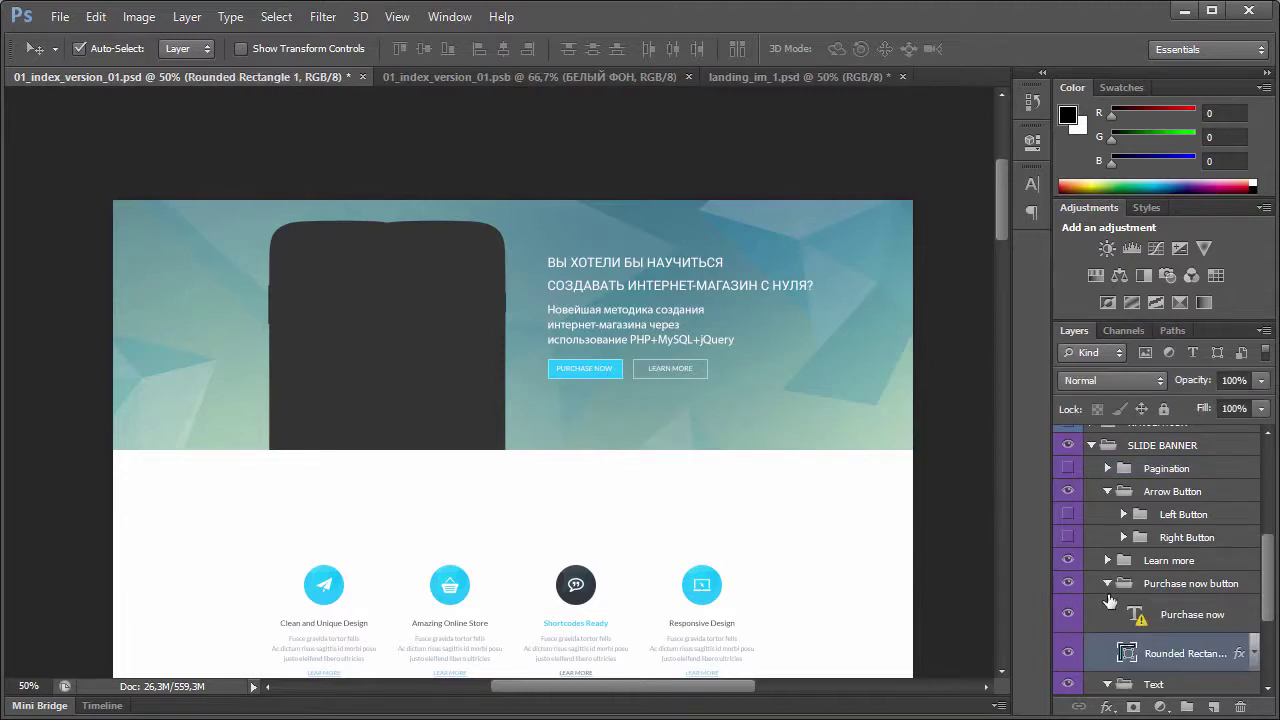
{"action": "left_click", "coordinate": [1068, 583]}
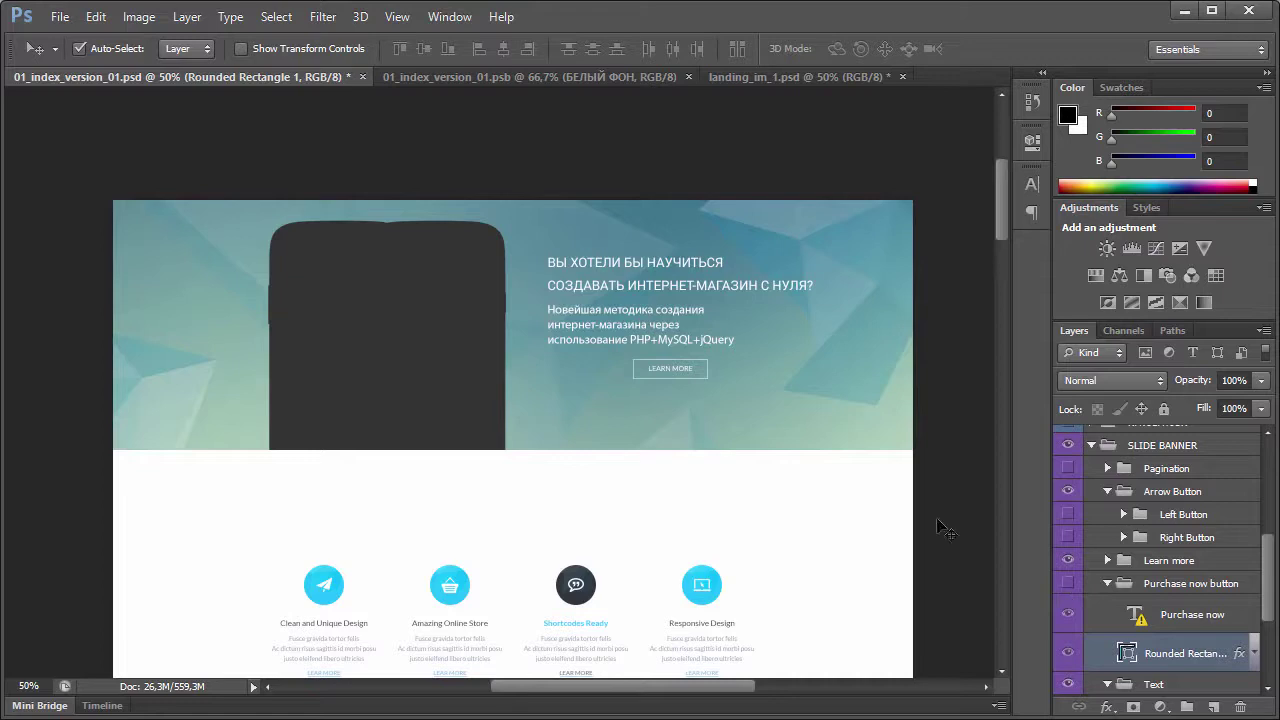
{"action": "left_click", "coordinate": [684, 368]}
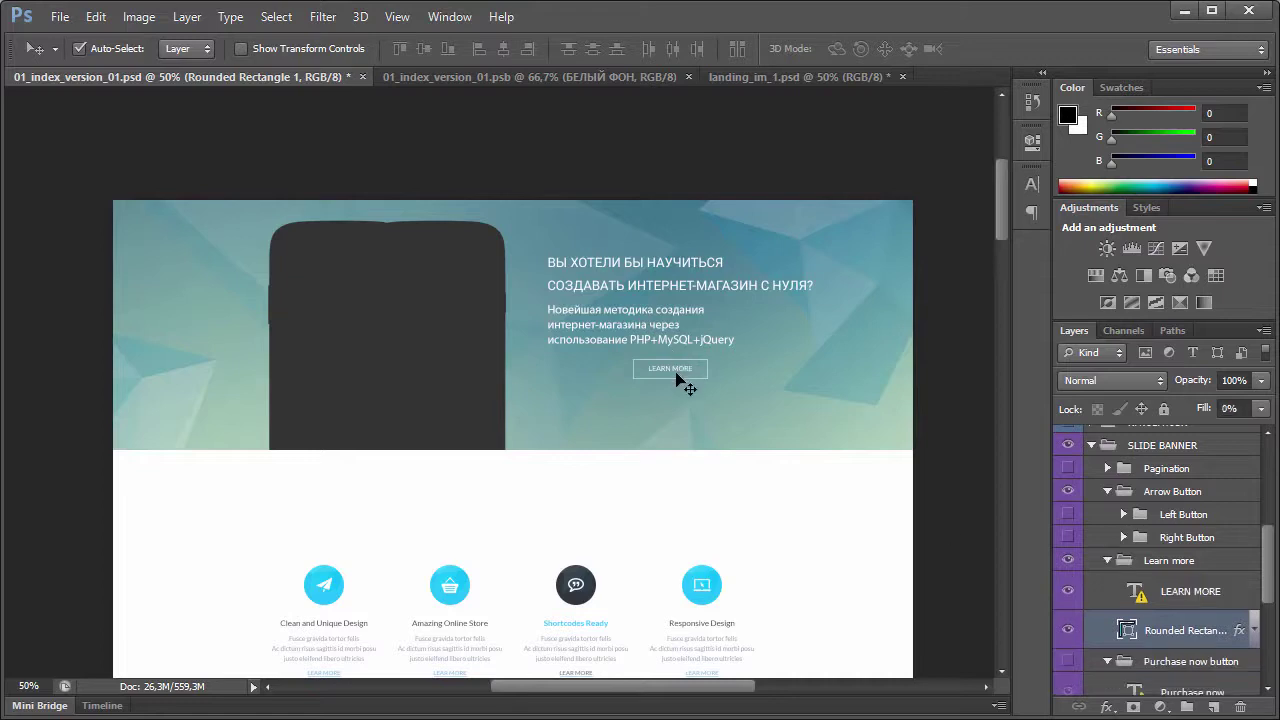
{"action": "left_click", "coordinate": [1168, 562]}
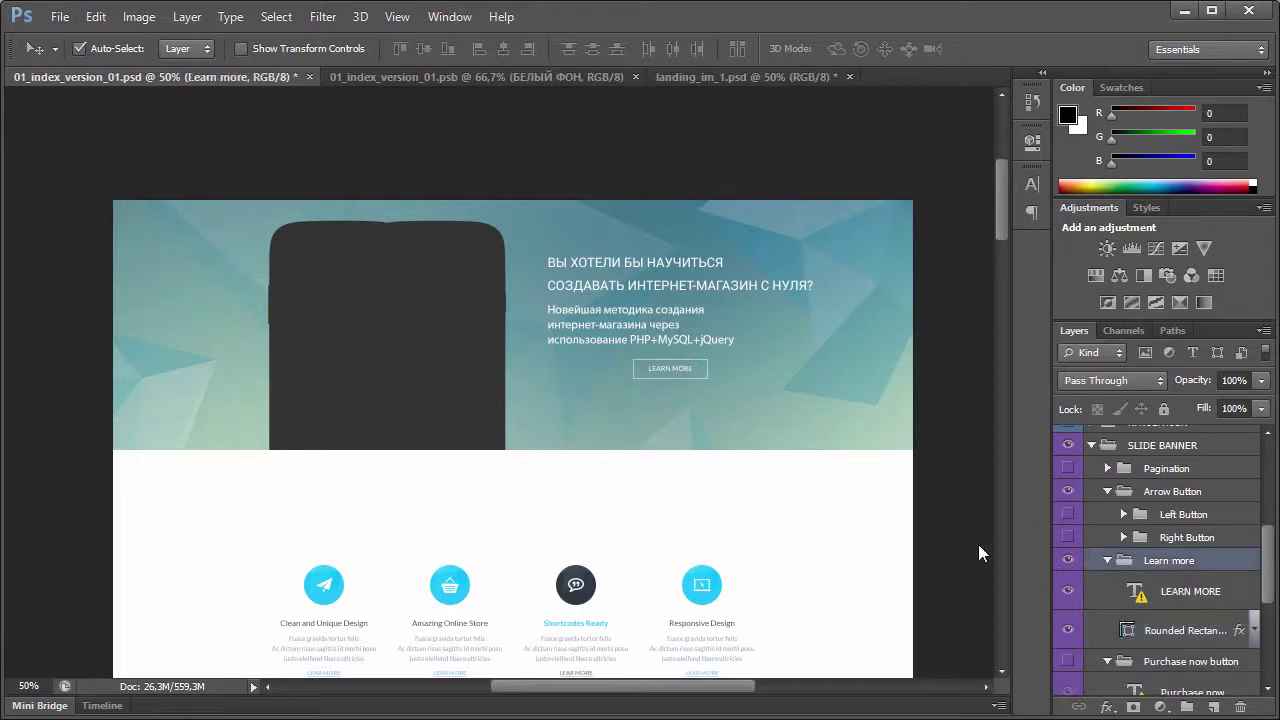
{"action": "key", "text": "ctrl+t"}
{"action": "left_click", "coordinate": [735, 206]}
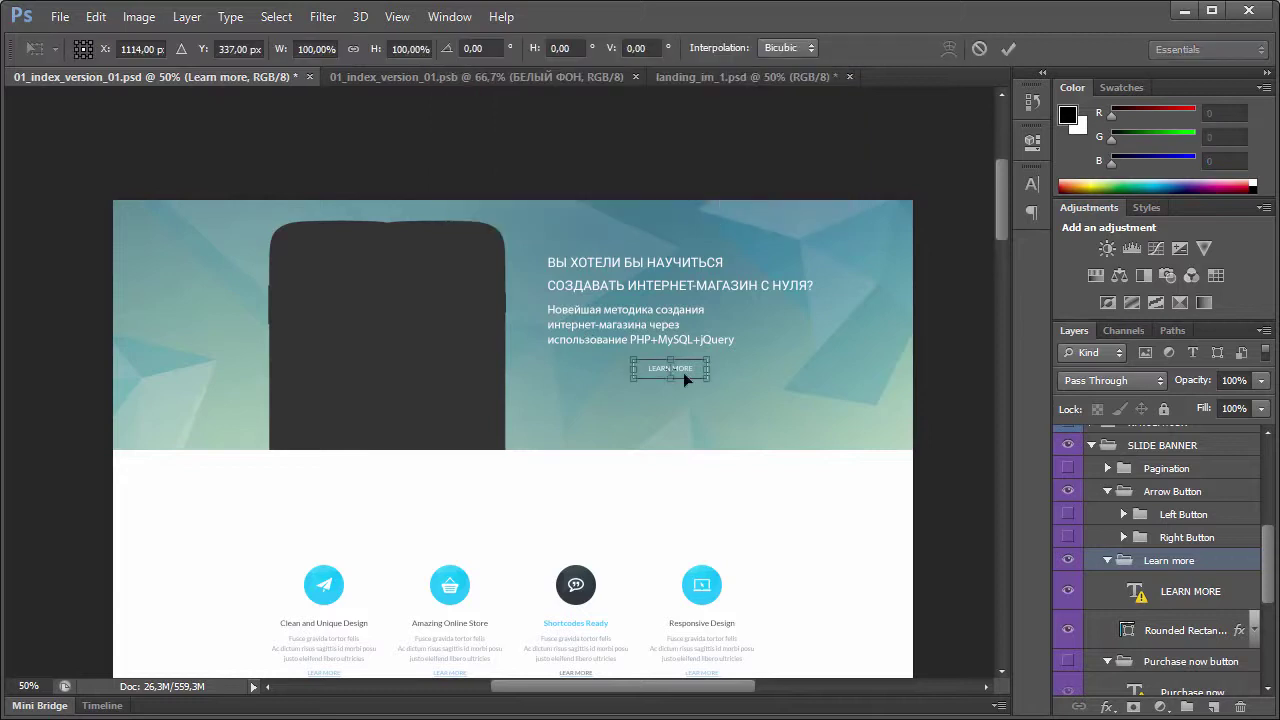
{"action": "left_click_drag", "start_coordinate": [683, 372], "coordinate": [597, 375]}
{"action": "key", "text": "Return"}
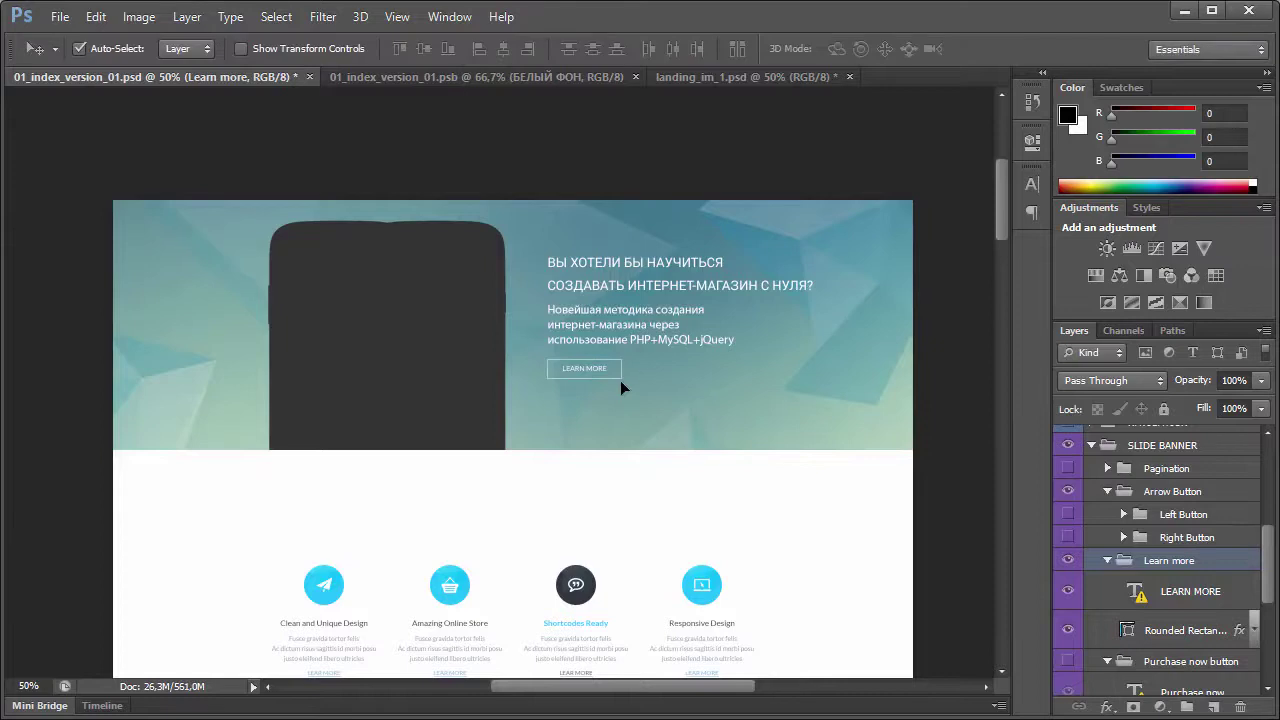
Replace the LEARN MORE button label with "Подробнее ниже", accepting the font substitution
{"action": "key", "text": "t"}
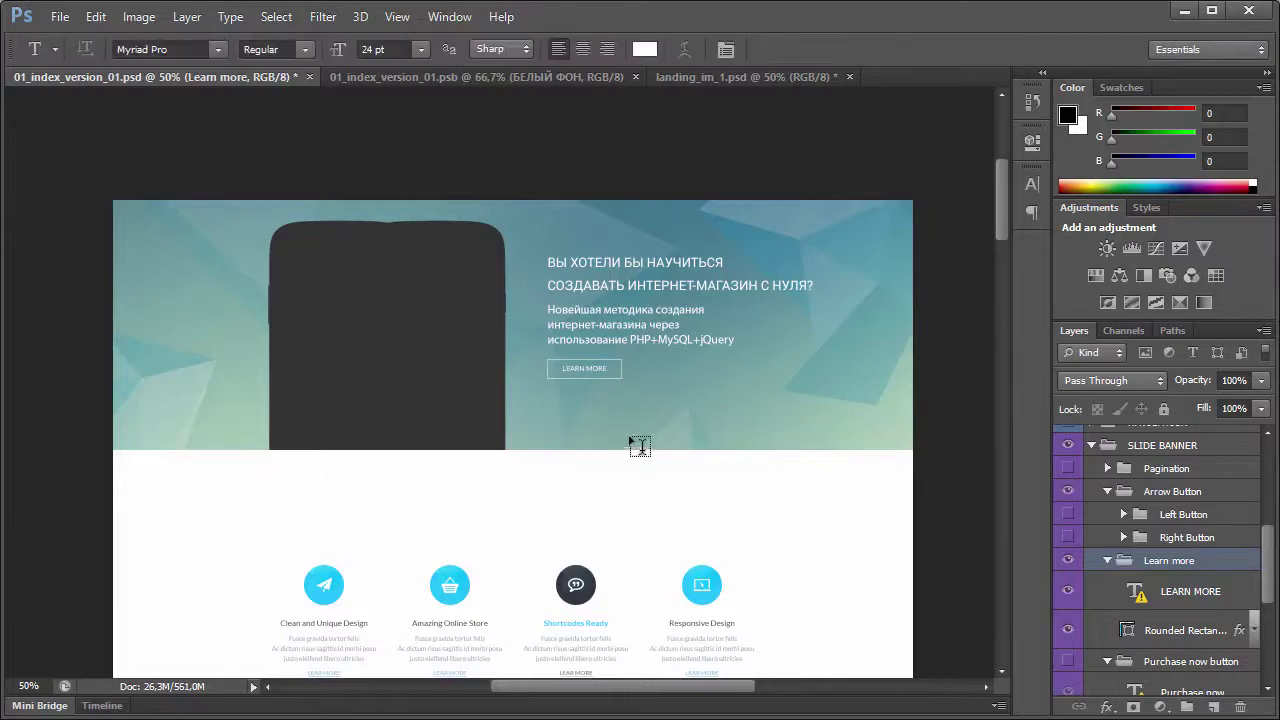
{"action": "left_click", "coordinate": [572, 370]}
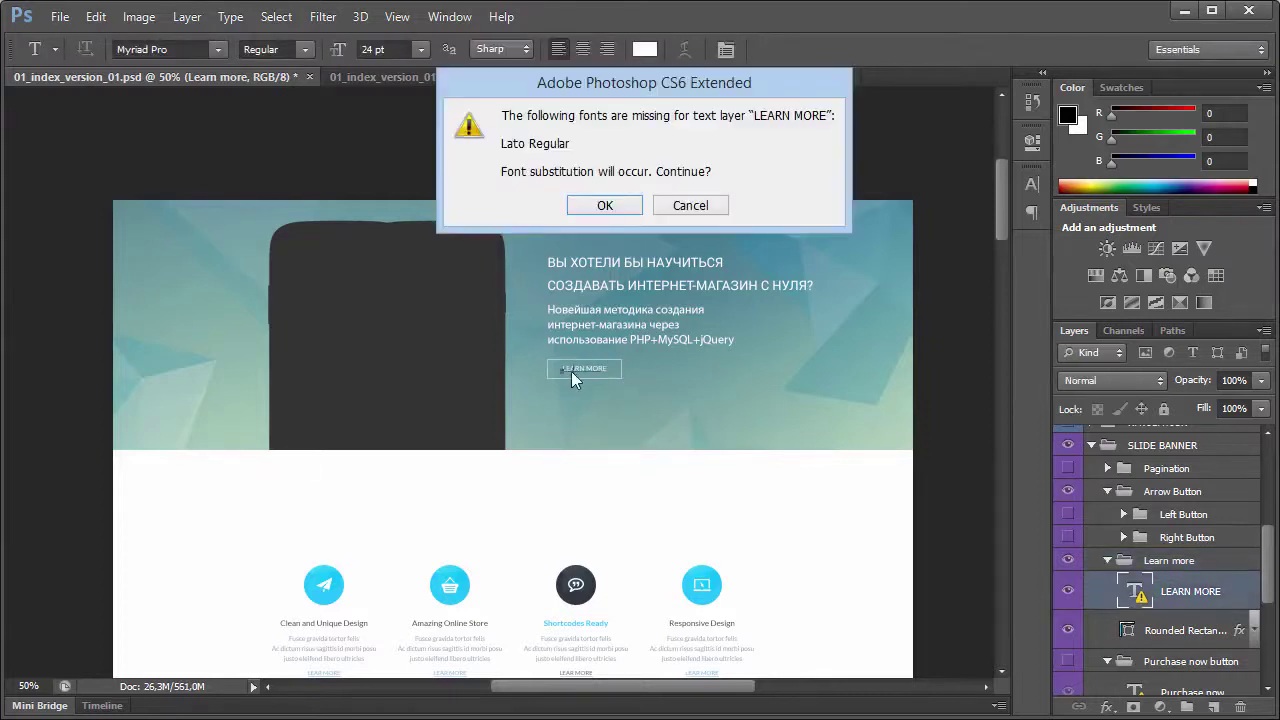
{"action": "left_click", "coordinate": [605, 208]}
{"action": "left_click_drag", "start_coordinate": [604, 366], "coordinate": [502, 366]}
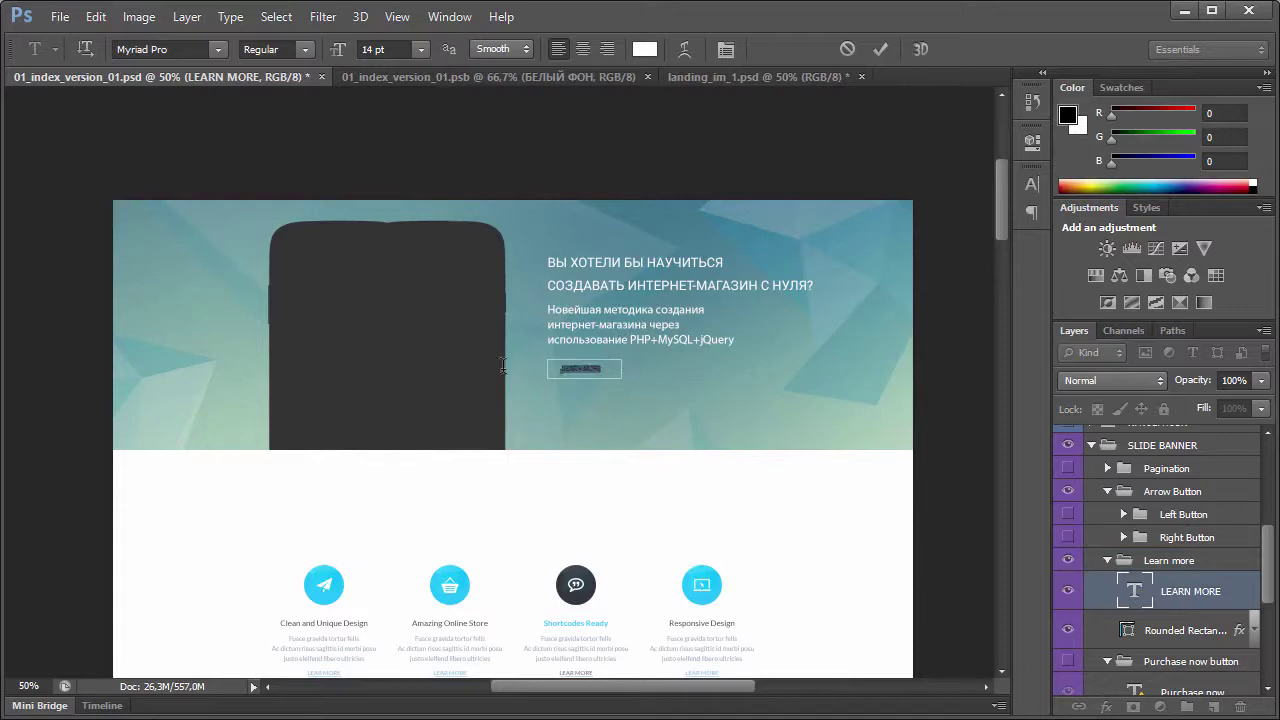
{"action": "type", "text": "Уз"}
{"action": "key", "text": "ctrl+Return"}
{"action": "key", "text": "v"}
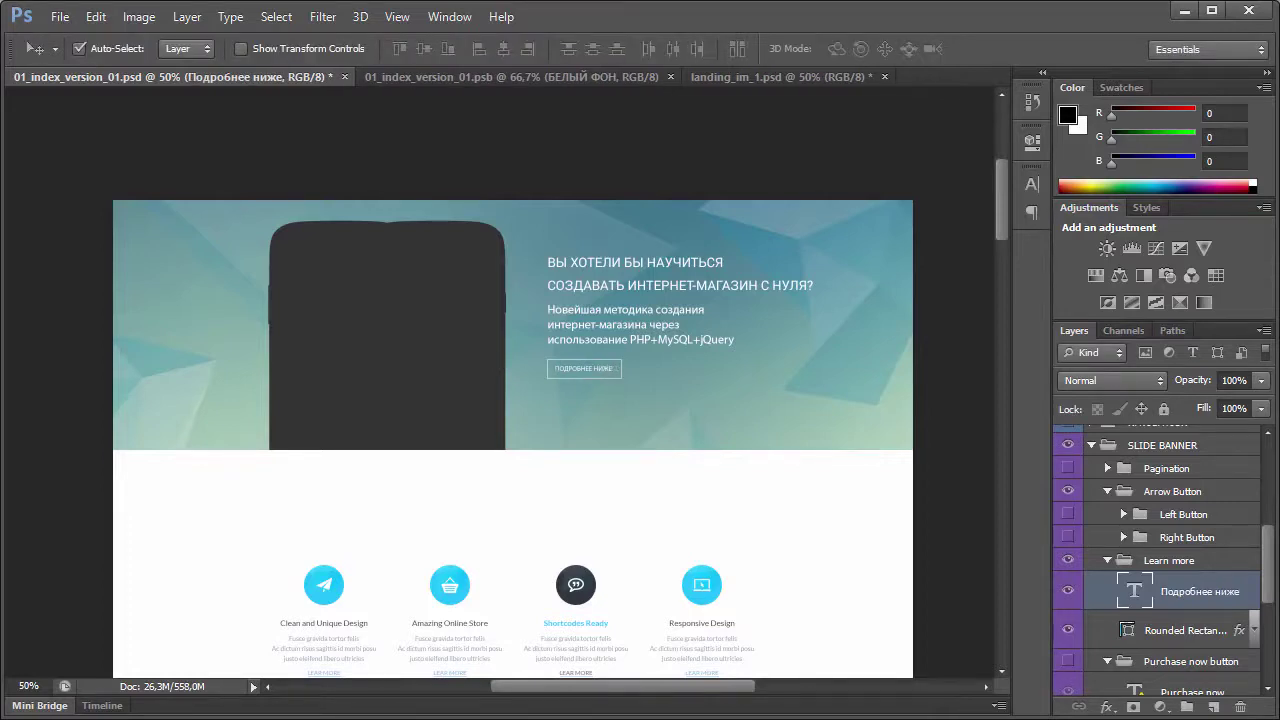
Set the line spacing of the two-line banner heading to 29 pt
{"action": "left_click", "coordinate": [448, 293]}
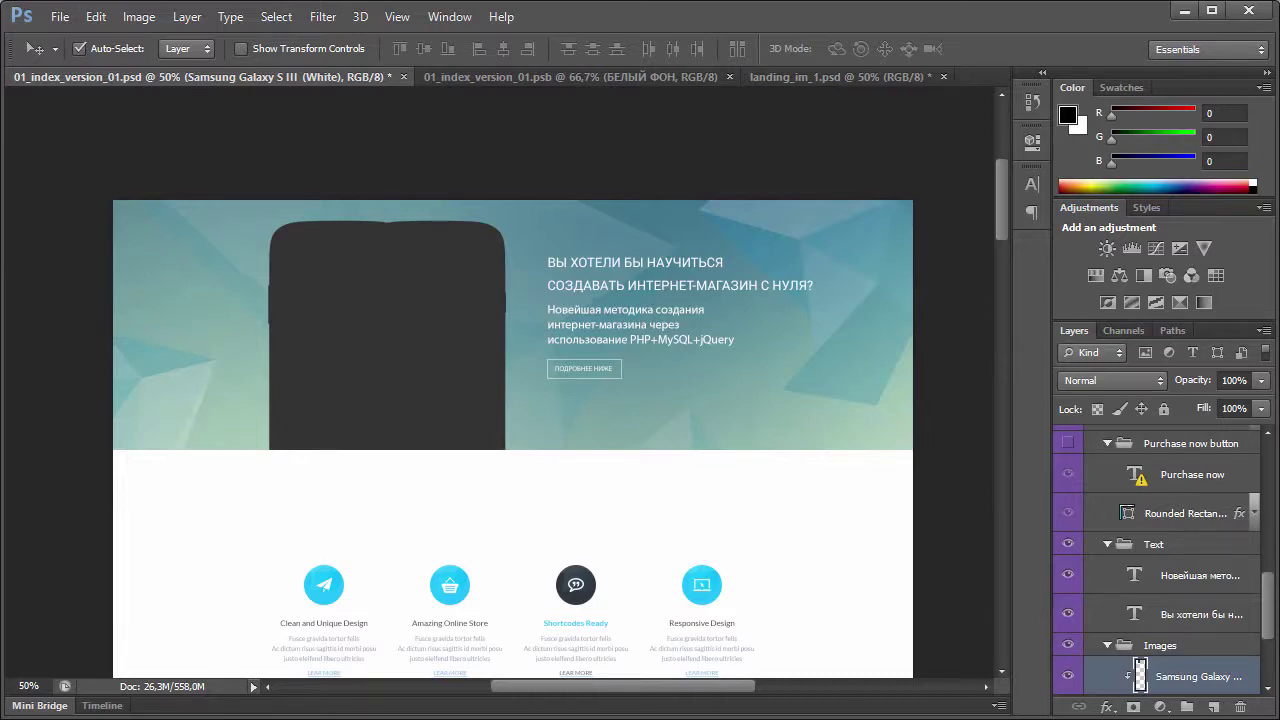
{"action": "key", "text": "t"}
{"action": "left_click", "coordinate": [692, 282]}
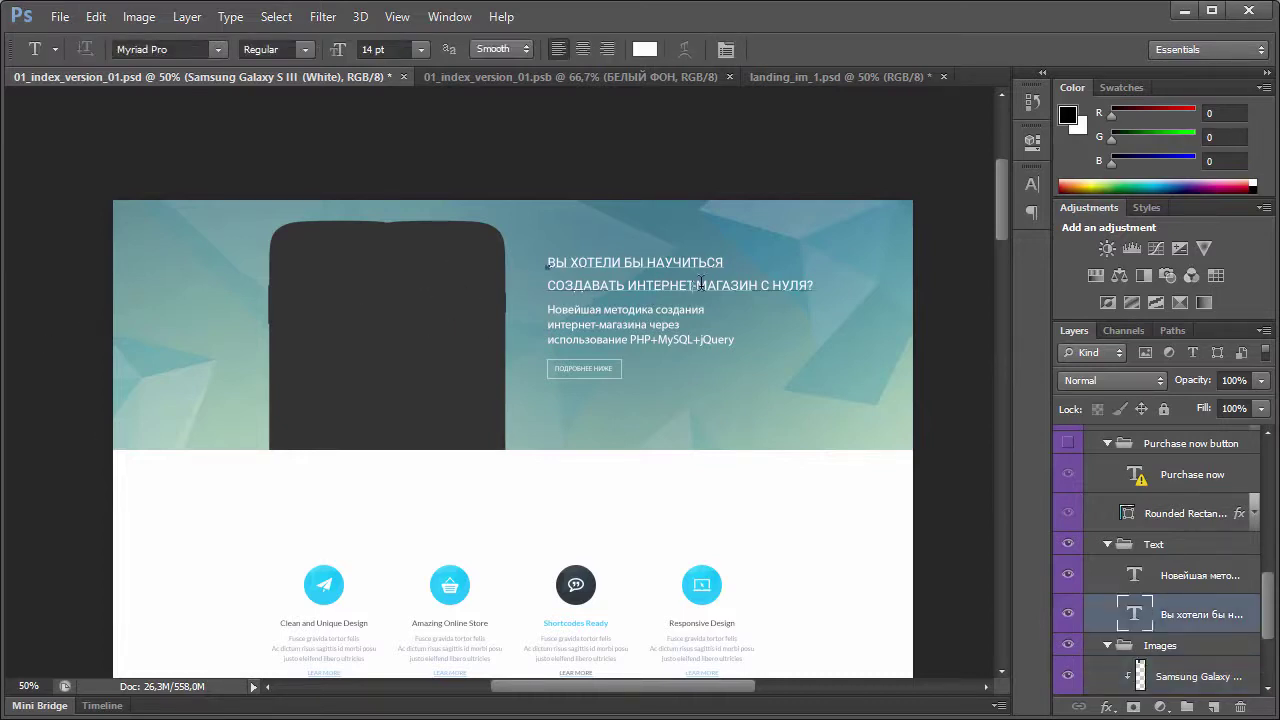
{"action": "left_click_drag", "start_coordinate": [815, 285], "coordinate": [546, 270]}
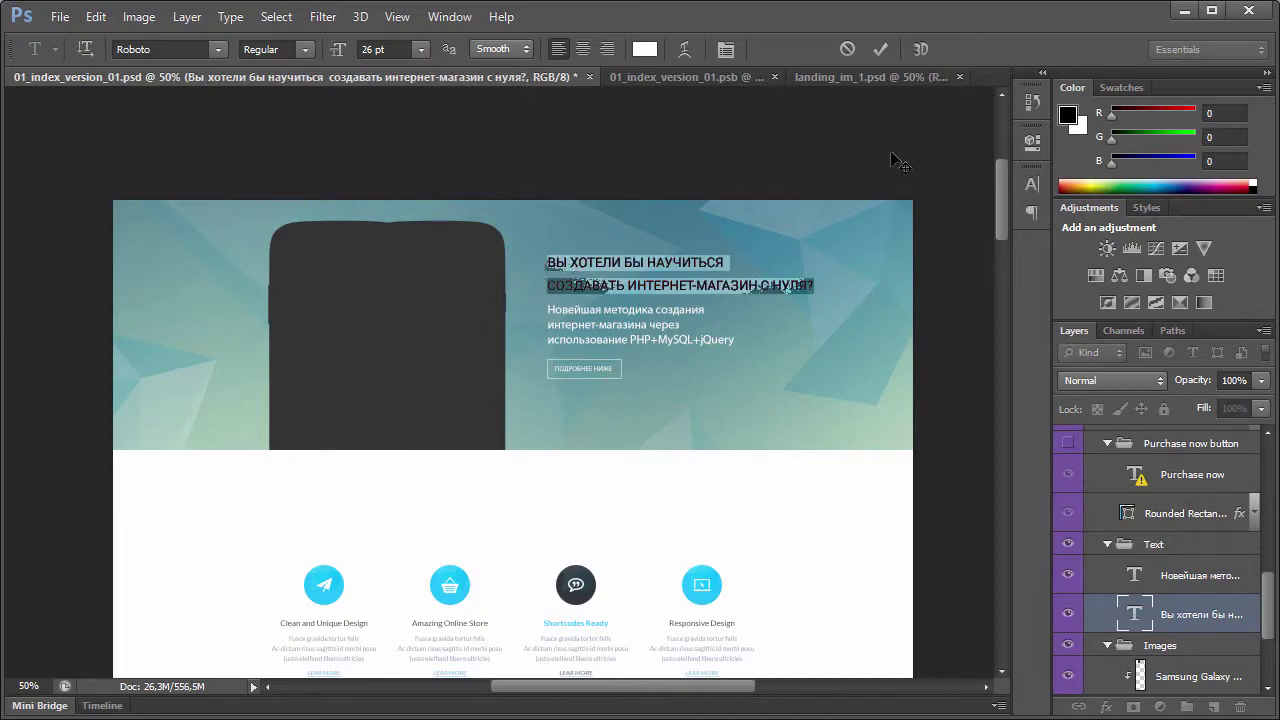
{"action": "left_click", "coordinate": [724, 51]}
{"action": "left_click_drag", "start_coordinate": [920, 230], "coordinate": [903, 236]}
{"action": "key", "text": "ctrl+Return"}
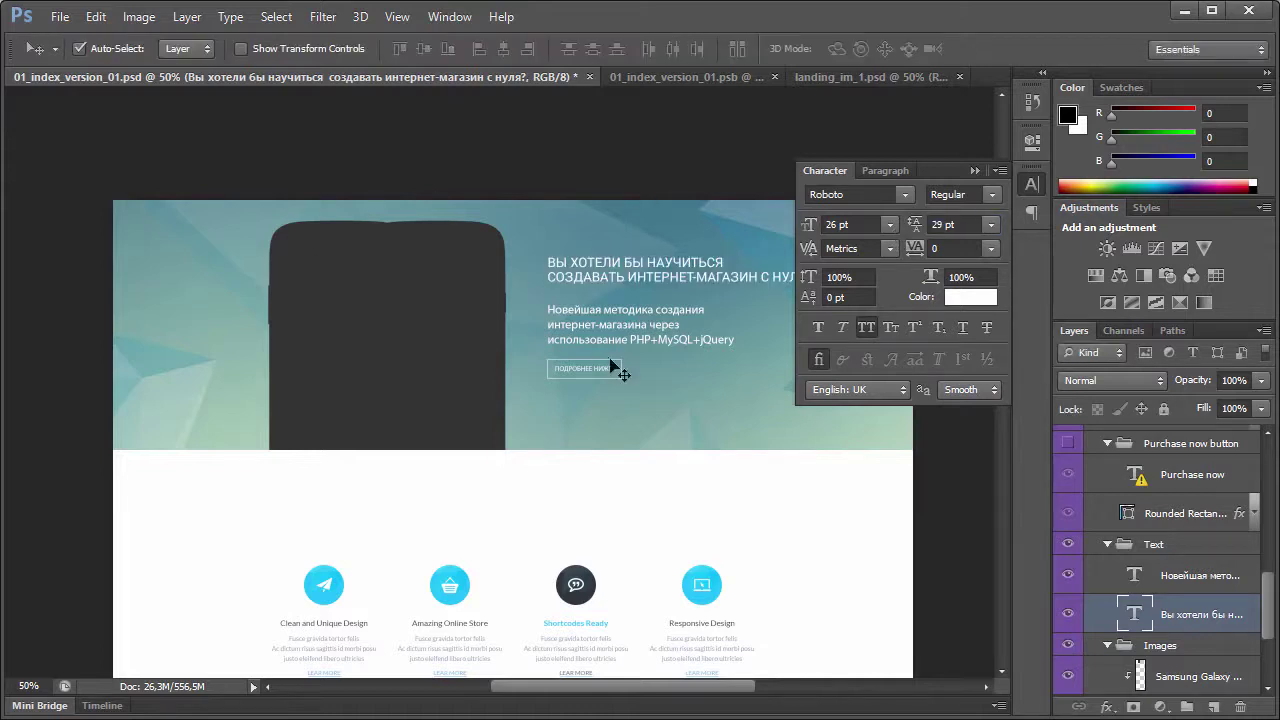
Select a banner image layer and switch to the browser showing the AdelFox template preview on themeforest.net
{"action": "left_click", "coordinate": [737, 414], "text": "ctrl"}
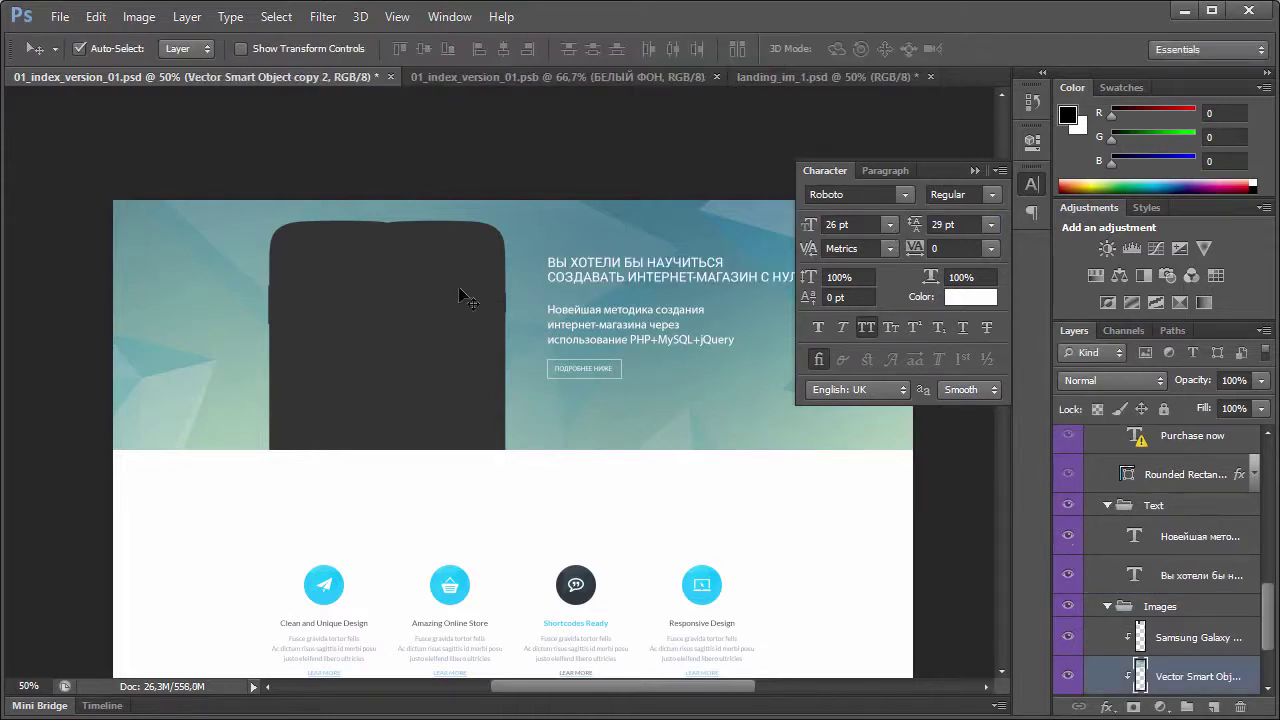
{"action": "key", "text": "alt+Tab"}
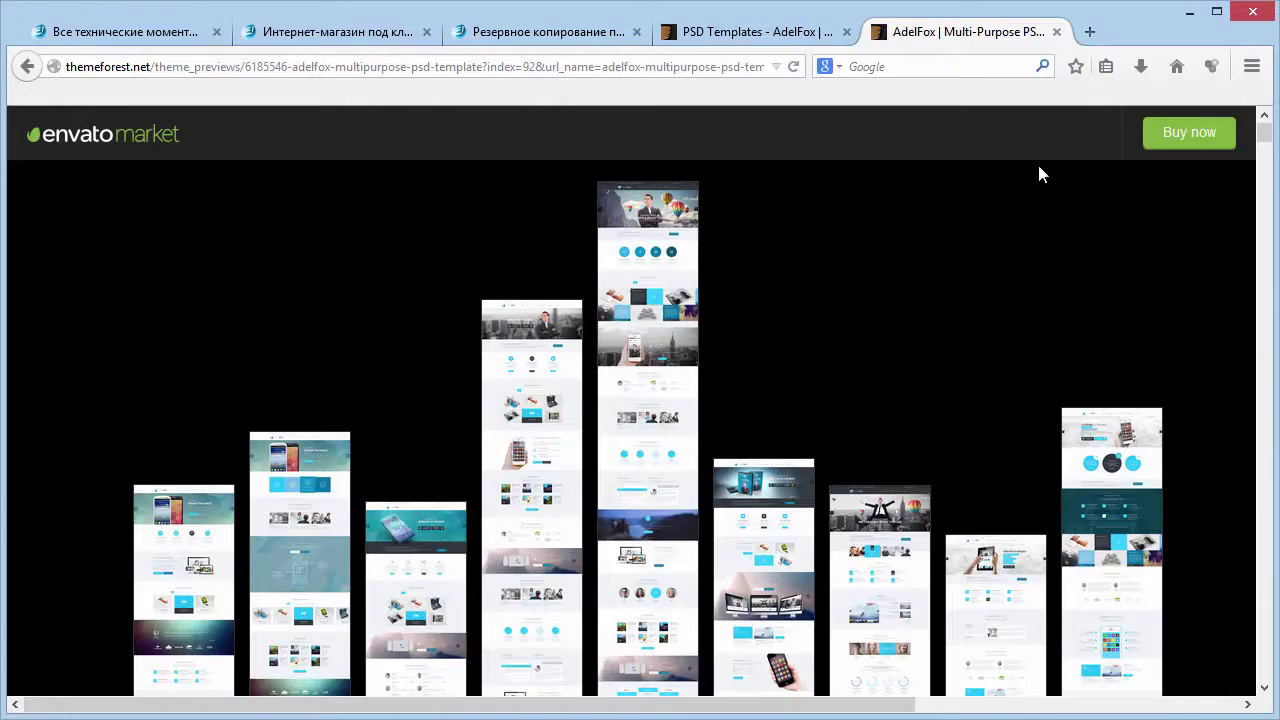
Find the Скриншоты section on the 1popov.ru/disc60 page and enlarge the first store catalogue screenshot
{"action": "left_click", "coordinate": [318, 32]}
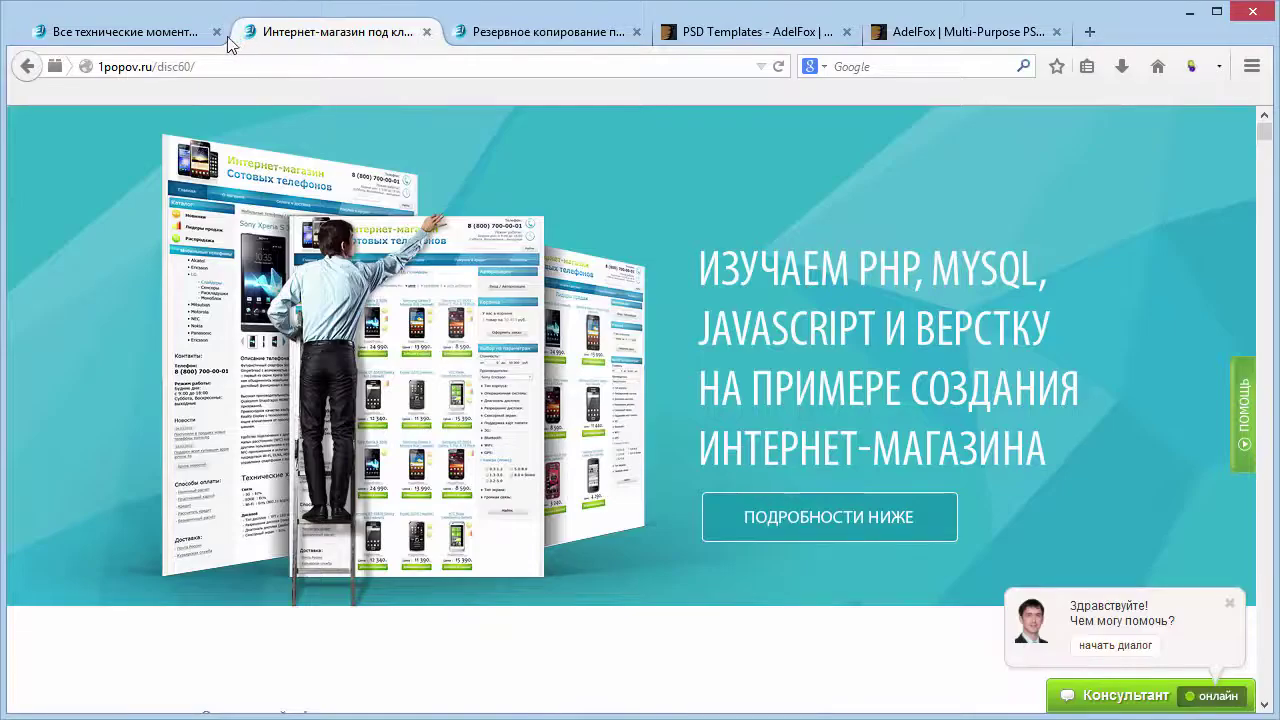
{"action": "left_click", "coordinate": [152, 32]}
{"action": "left_click", "coordinate": [500, 34]}
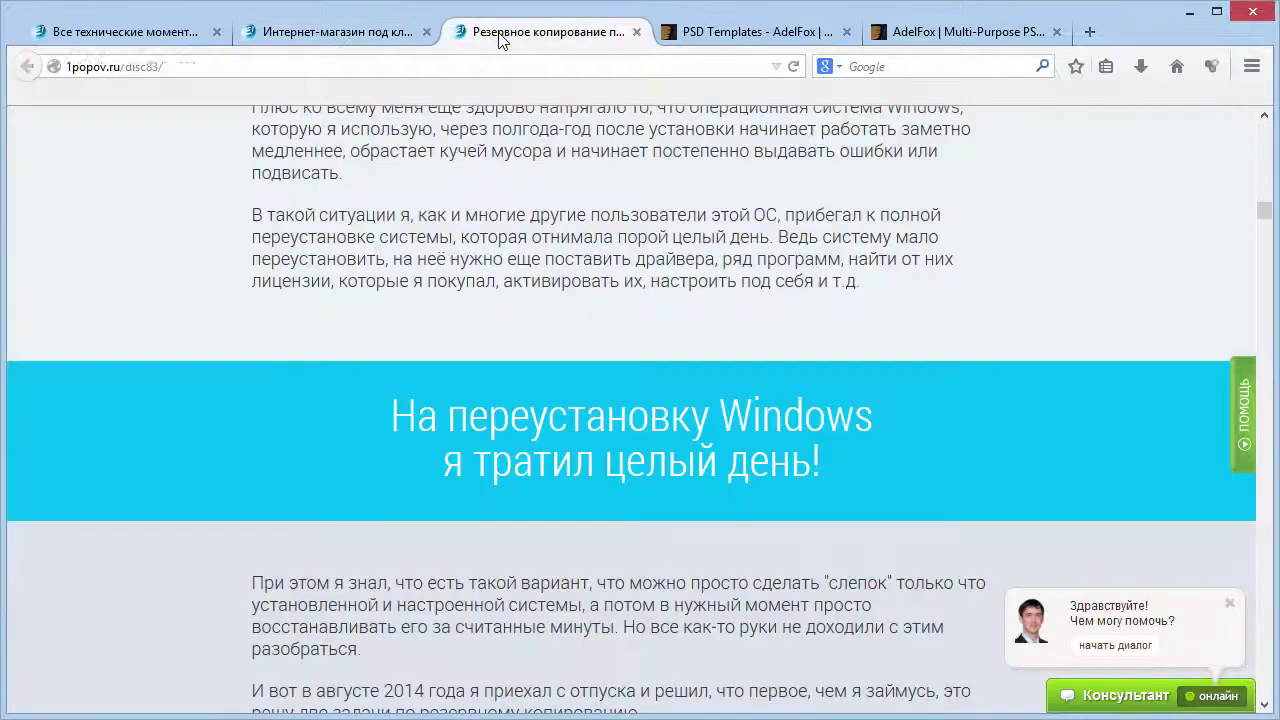
{"action": "left_click", "coordinate": [395, 33]}
{"action": "scroll", "coordinate": [550, 199], "scroll_direction": "down", "scroll_amount": 10}
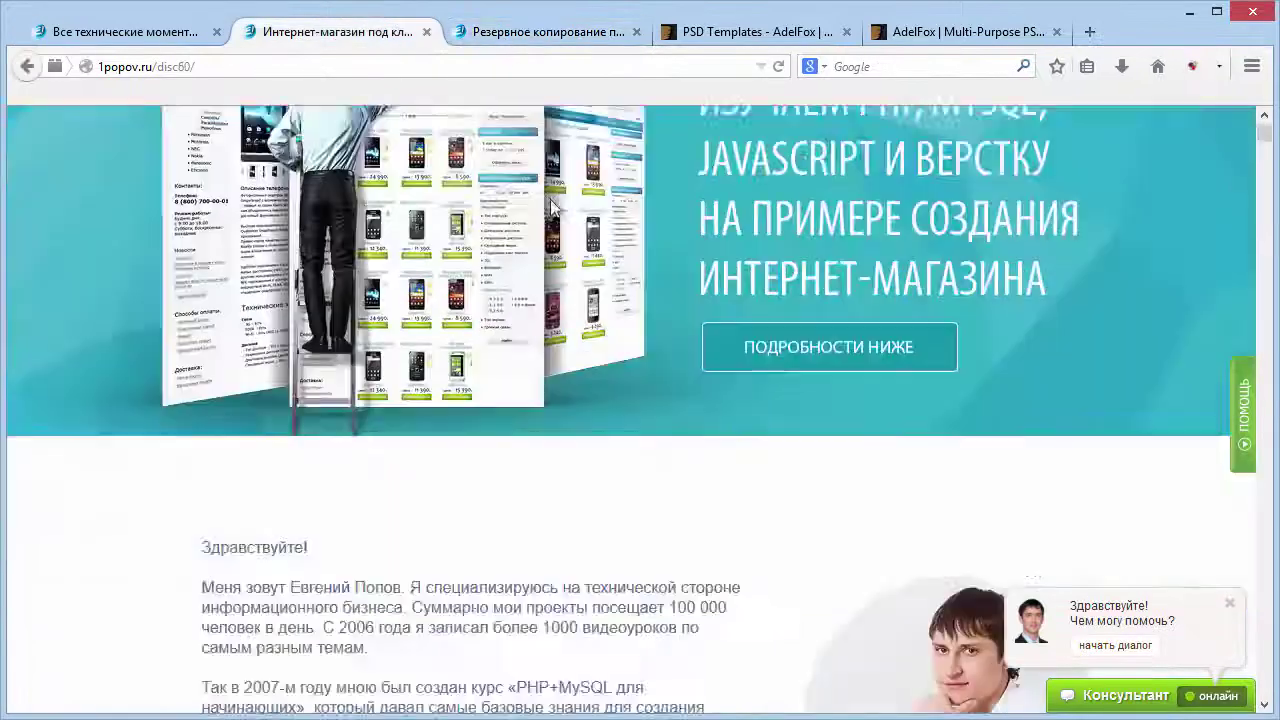
{"action": "scroll", "coordinate": [553, 205], "scroll_direction": "down", "scroll_amount": 20}
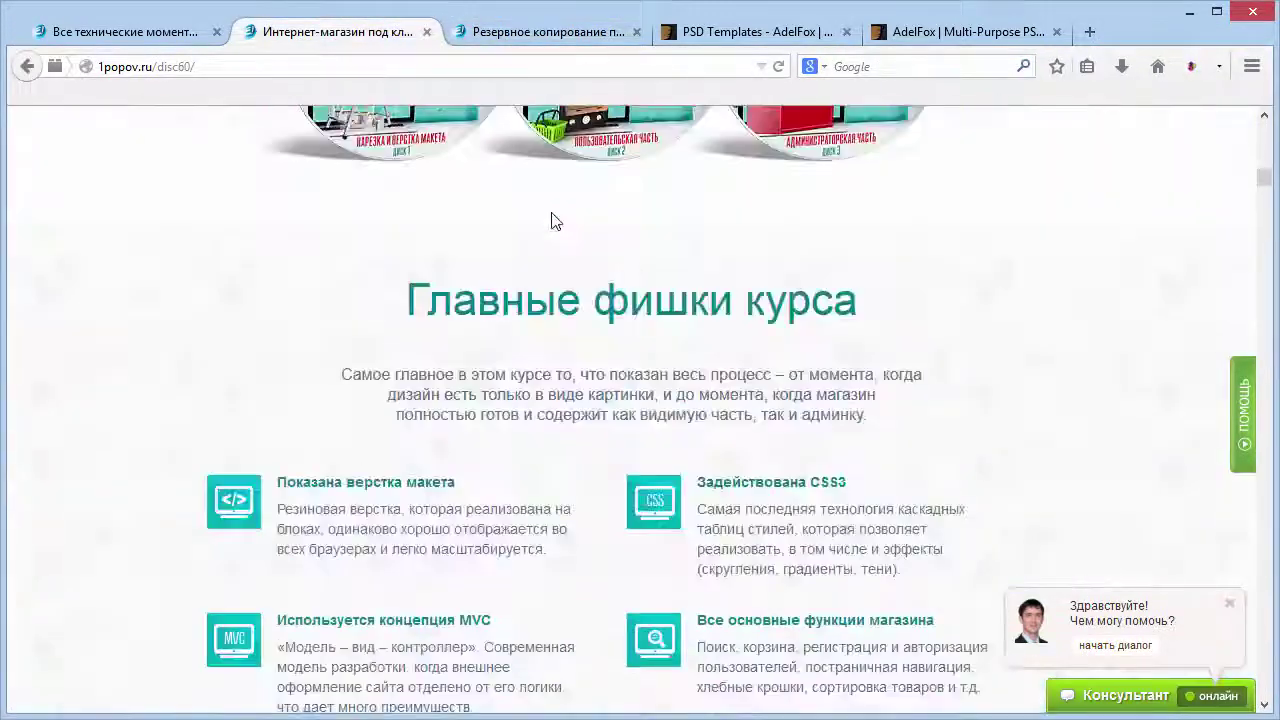
{"action": "scroll", "coordinate": [551, 216], "scroll_direction": "down", "scroll_amount": 15}
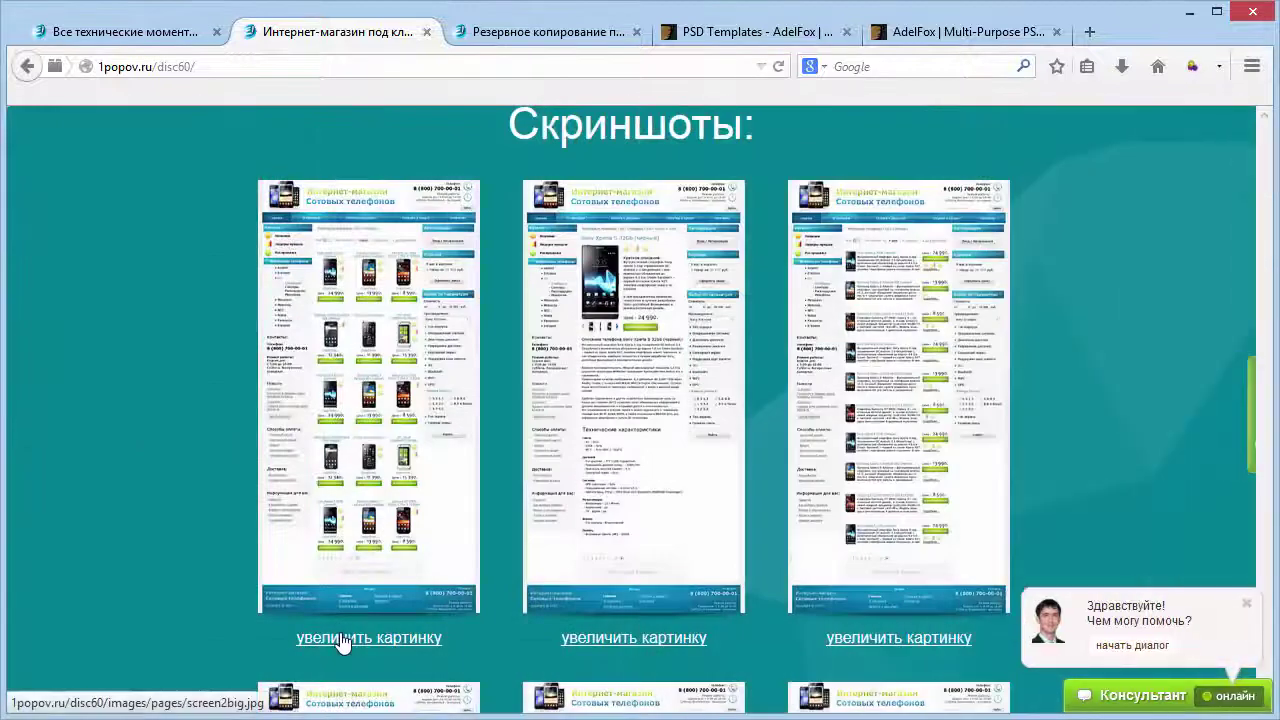
{"action": "left_click", "coordinate": [345, 636]}
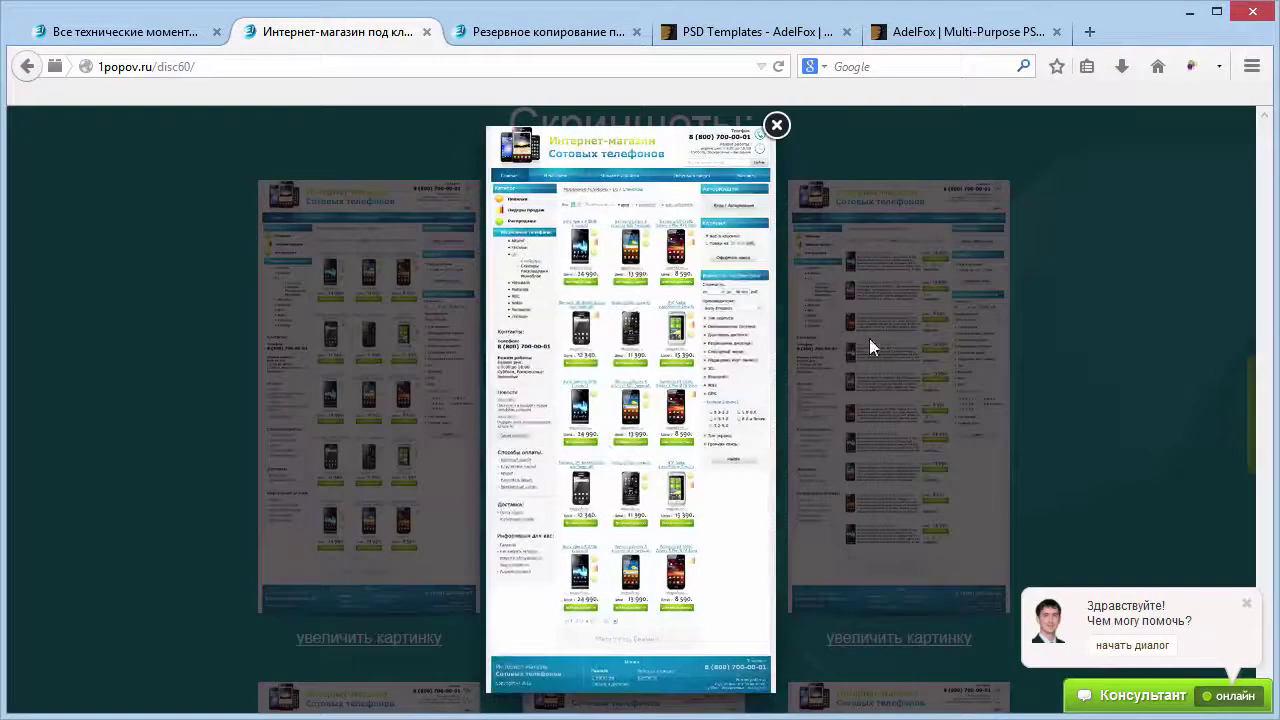
Capture the enlarged store page image as a screen region, copy it to the clipboard, and close the capture editor
{"action": "key", "text": "Print"}
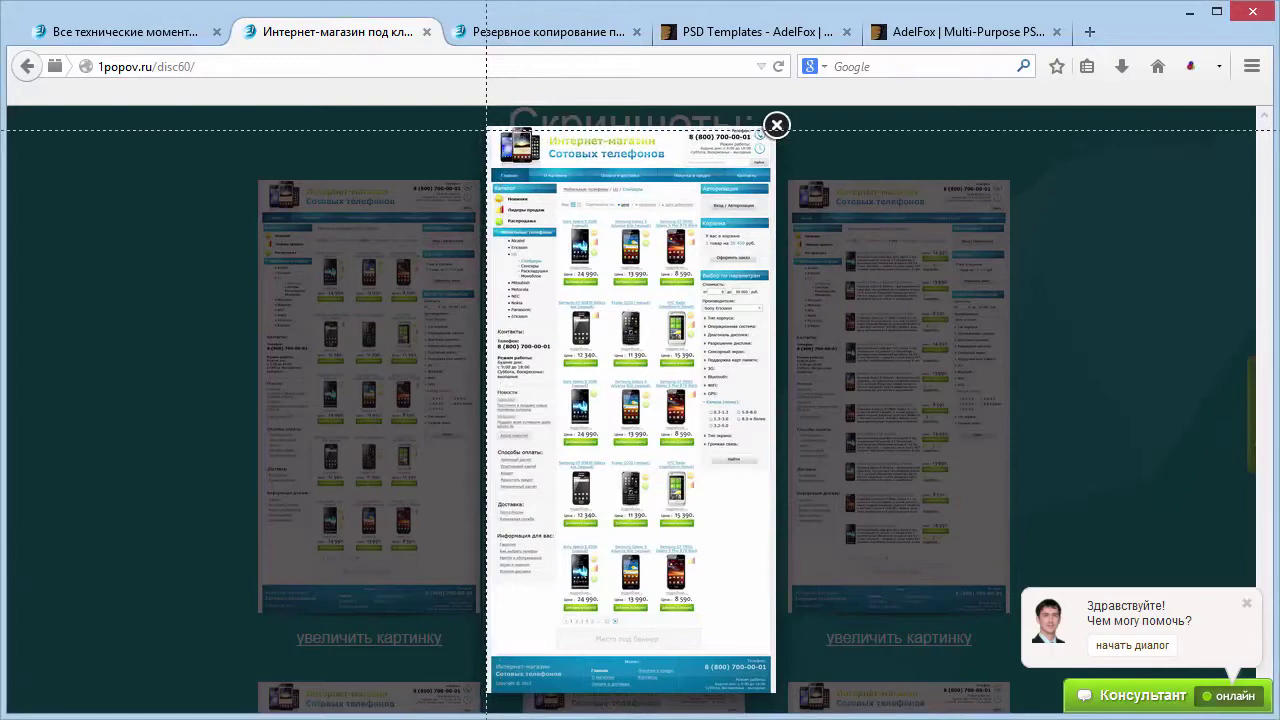
{"action": "left_click_drag", "start_coordinate": [487, 128], "coordinate": [776, 694]}
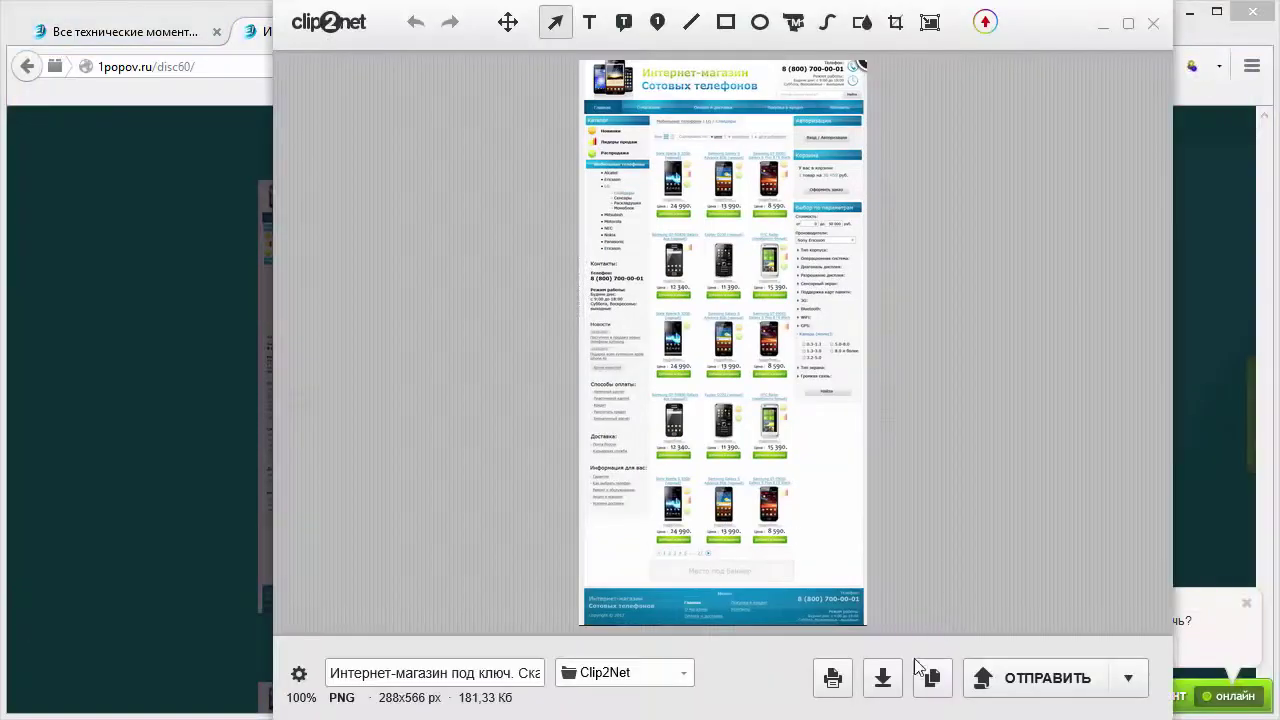
{"action": "left_click", "coordinate": [932, 679]}
{"action": "left_click", "coordinate": [1153, 23]}
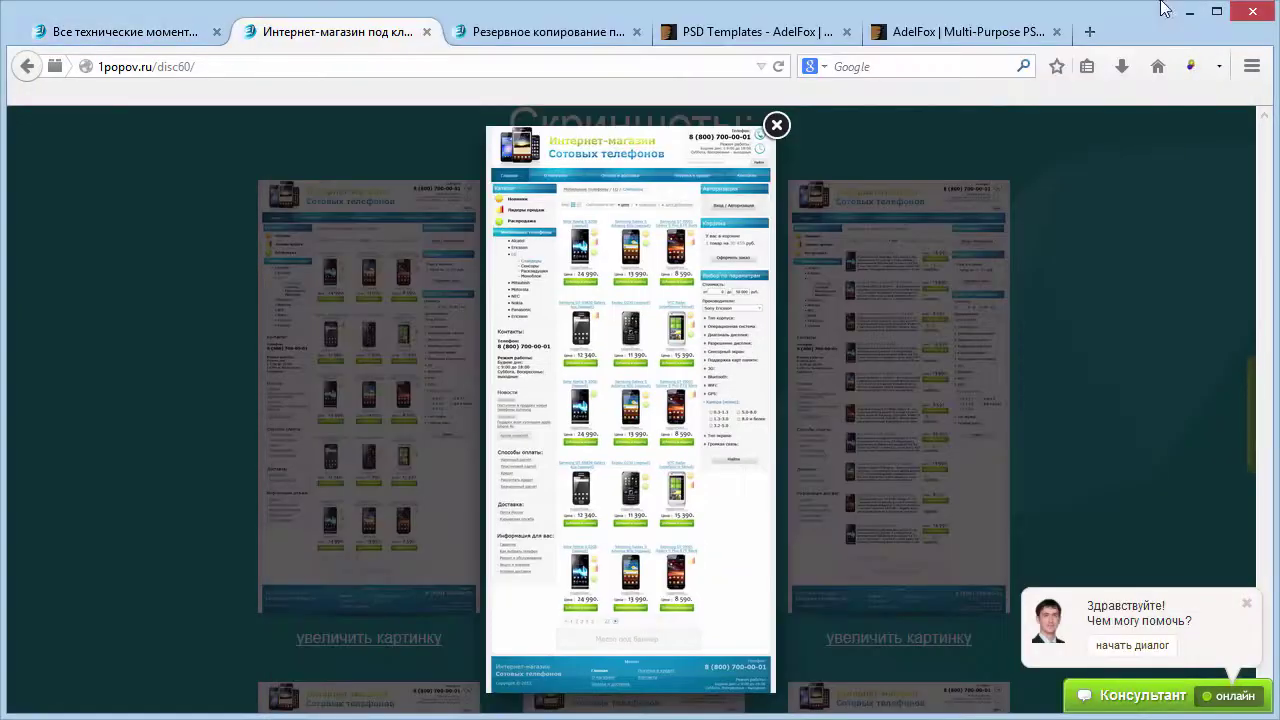
Switch to Photoshop, paste the store screenshot into the banner images, hide the Samsung Galaxy layer, and position the screenshot in the phone's place
{"action": "key", "text": "alt+Tab"}
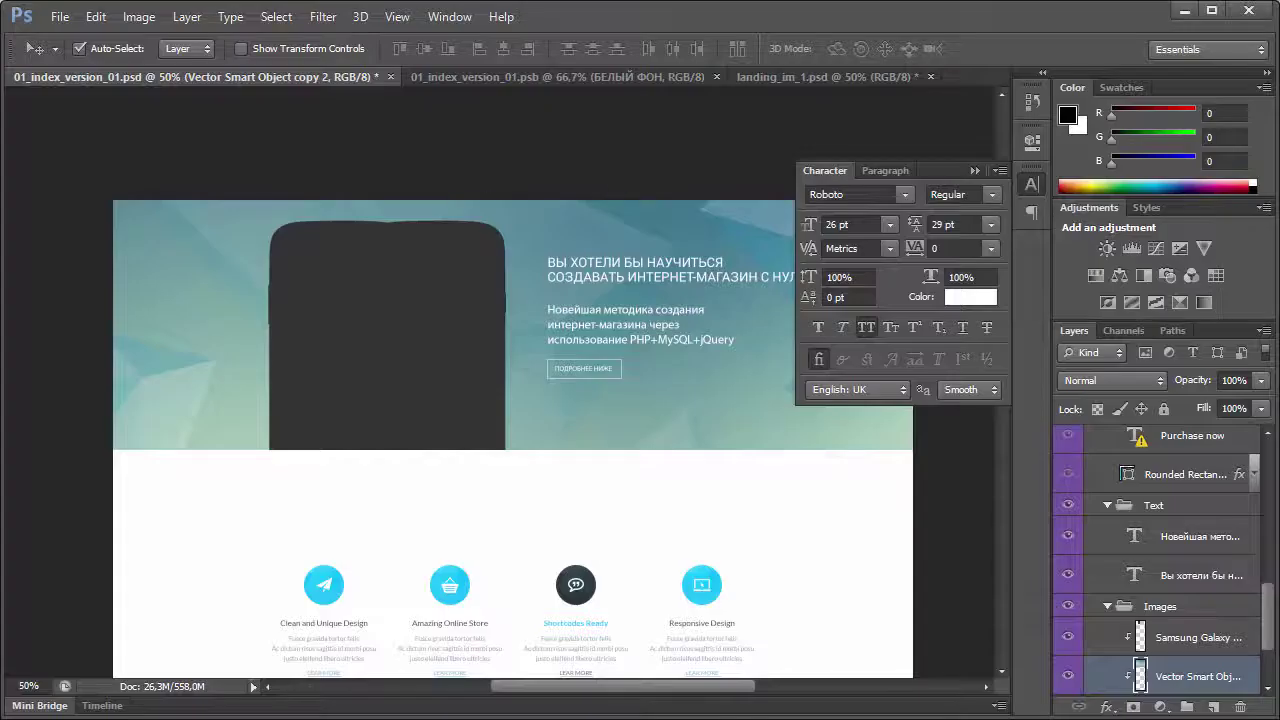
{"action": "key", "text": "ctrl+v"}
{"action": "left_click", "coordinate": [400, 323]}
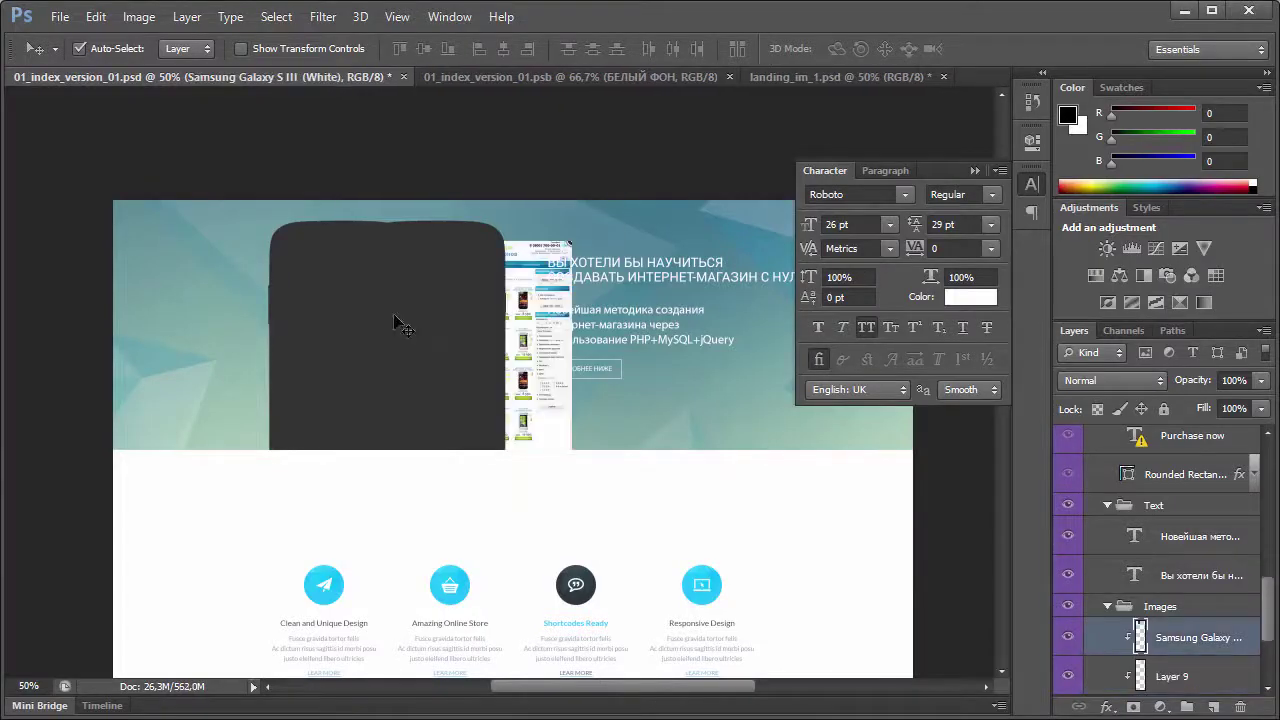
{"action": "left_click", "coordinate": [1066, 643]}
{"action": "left_click", "coordinate": [1100, 676]}
{"action": "left_click_drag", "start_coordinate": [447, 350], "coordinate": [369, 343]}
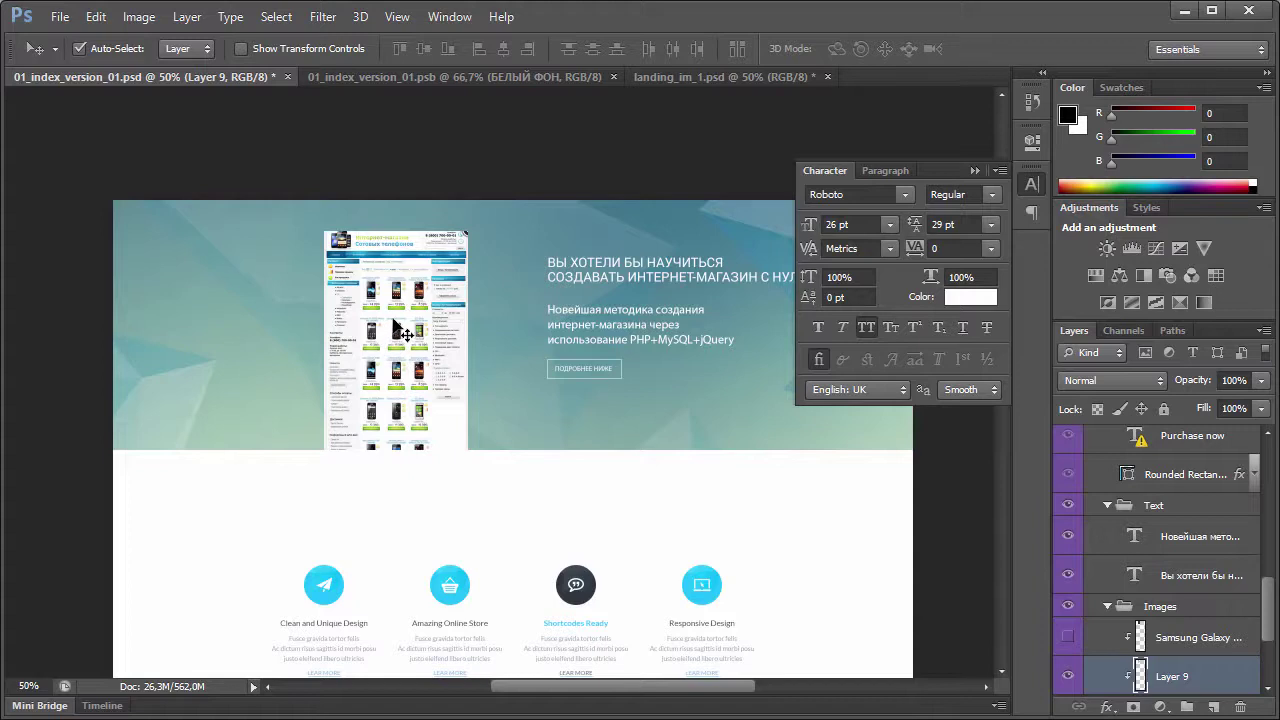
Enlarge the pasted store screenshot proportionally and shift it slightly up and left, close to the banner's upper edge
{"action": "key", "text": "ctrl+t"}
{"action": "left_click_drag", "start_coordinate": [492, 535], "coordinate": [565, 592]}
{"action": "key", "text": "Return"}
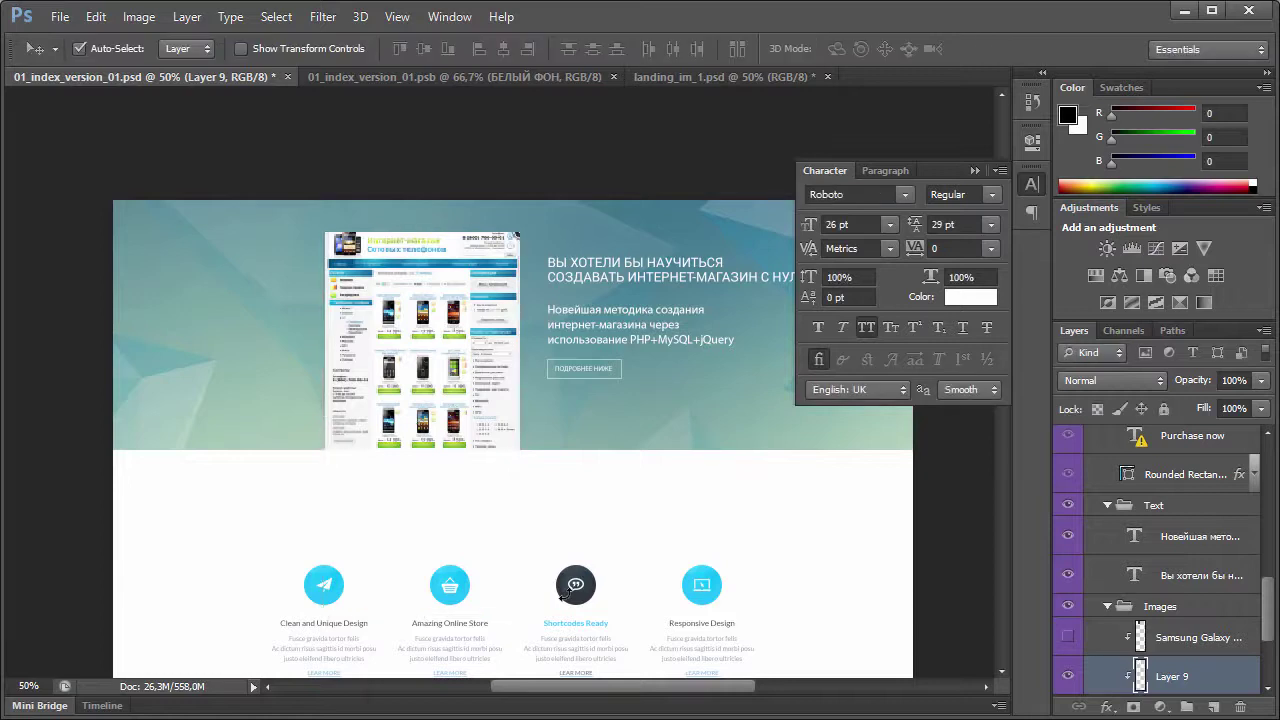
{"action": "mouse_move", "coordinate": [486, 371]}
{"action": "left_mouse_down"}
{"action": "mouse_move", "coordinate": [463, 367]}
{"action": "mouse_move", "coordinate": [474, 364]}
{"action": "left_mouse_up"}
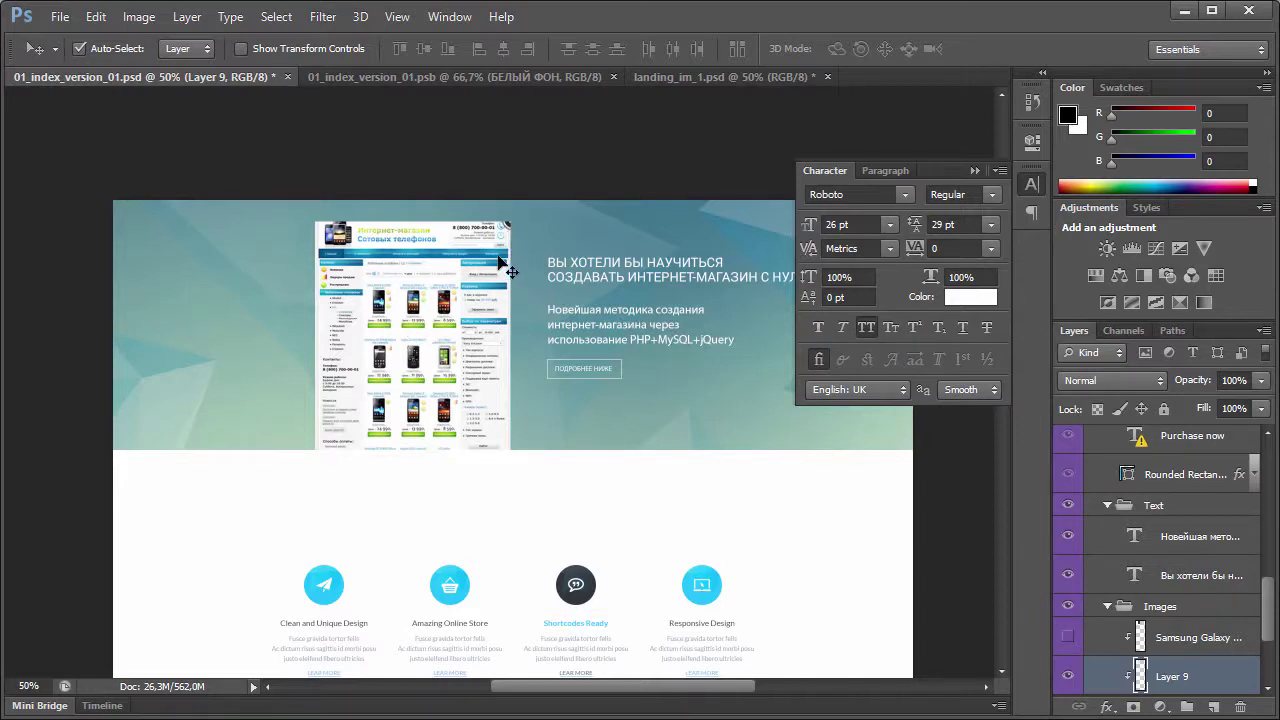
Raise the banner heading and the text block beneath it, closing up the gap between them
{"action": "left_click", "coordinate": [576, 273]}
{"action": "left_click_drag", "start_coordinate": [588, 259], "coordinate": [584, 240]}
{"action": "left_click_drag", "start_coordinate": [582, 320], "coordinate": [578, 279]}
Move the Learn more button group up to about Y 271 px, just below the banner text
{"action": "left_click", "coordinate": [566, 376]}
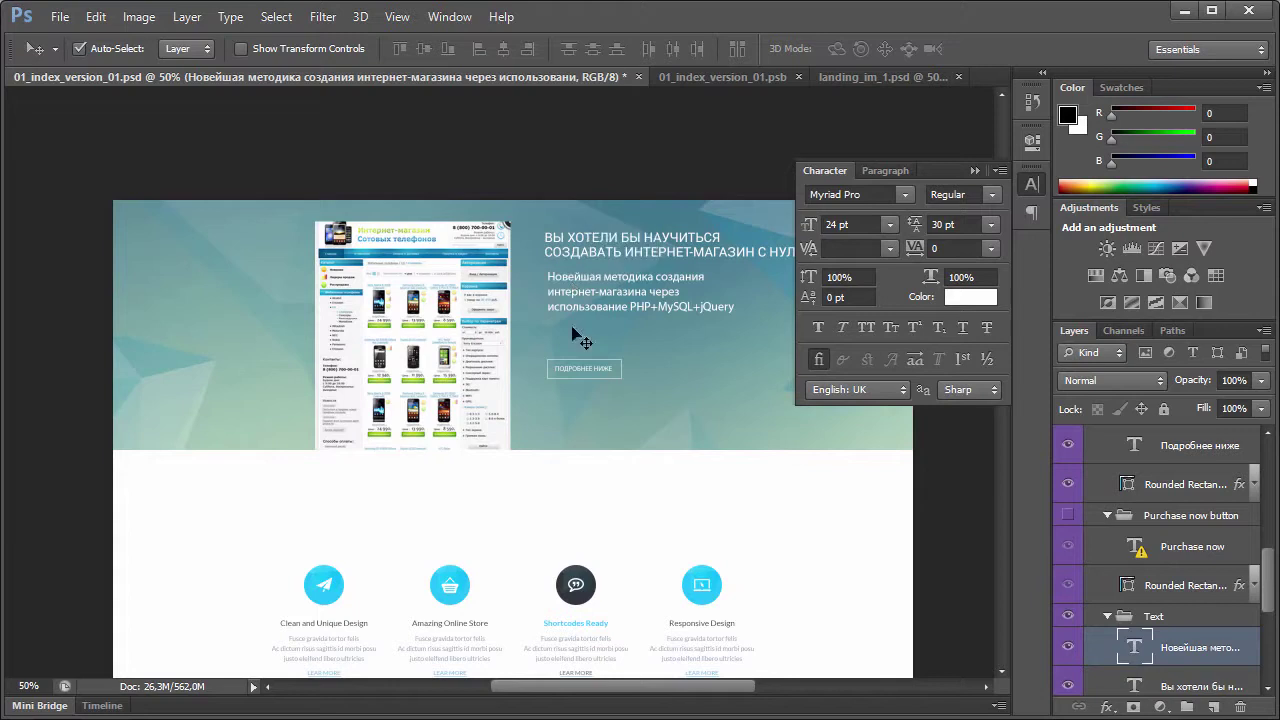
{"action": "left_click", "coordinate": [571, 366]}
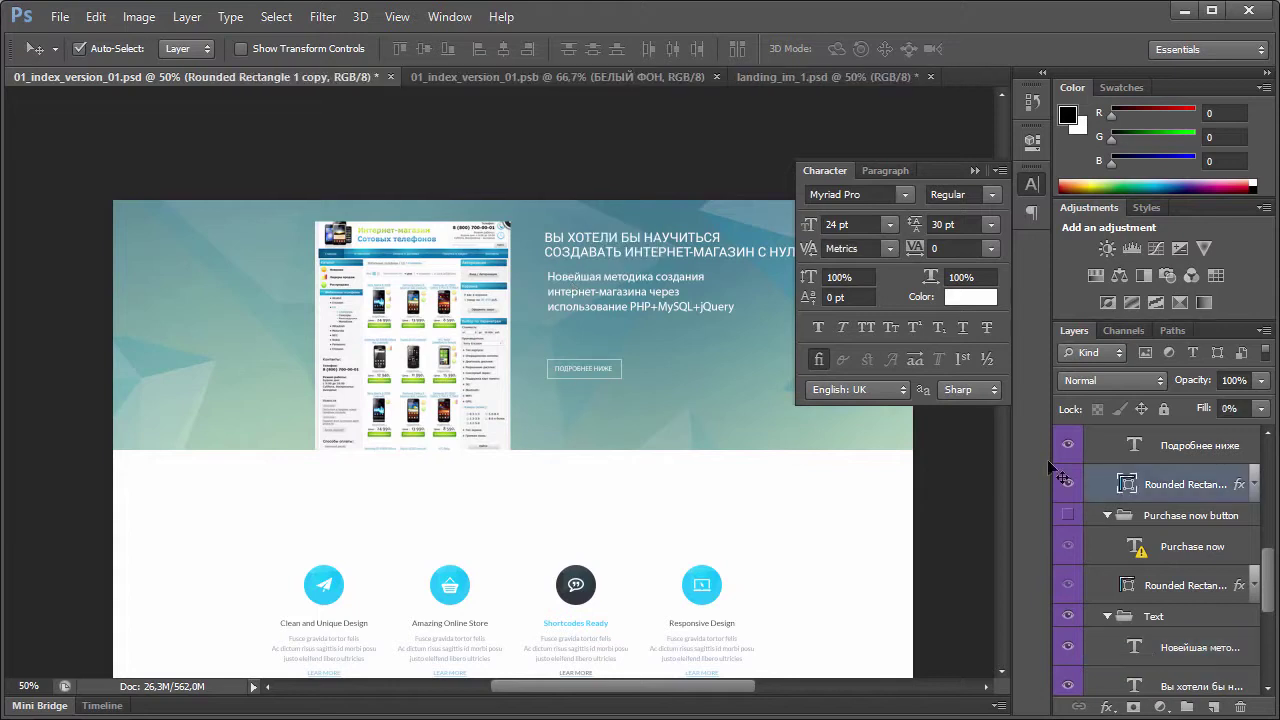
{"action": "scroll", "coordinate": [1141, 474], "scroll_direction": "up", "scroll_amount": 1}
{"action": "left_click", "coordinate": [1160, 466]}
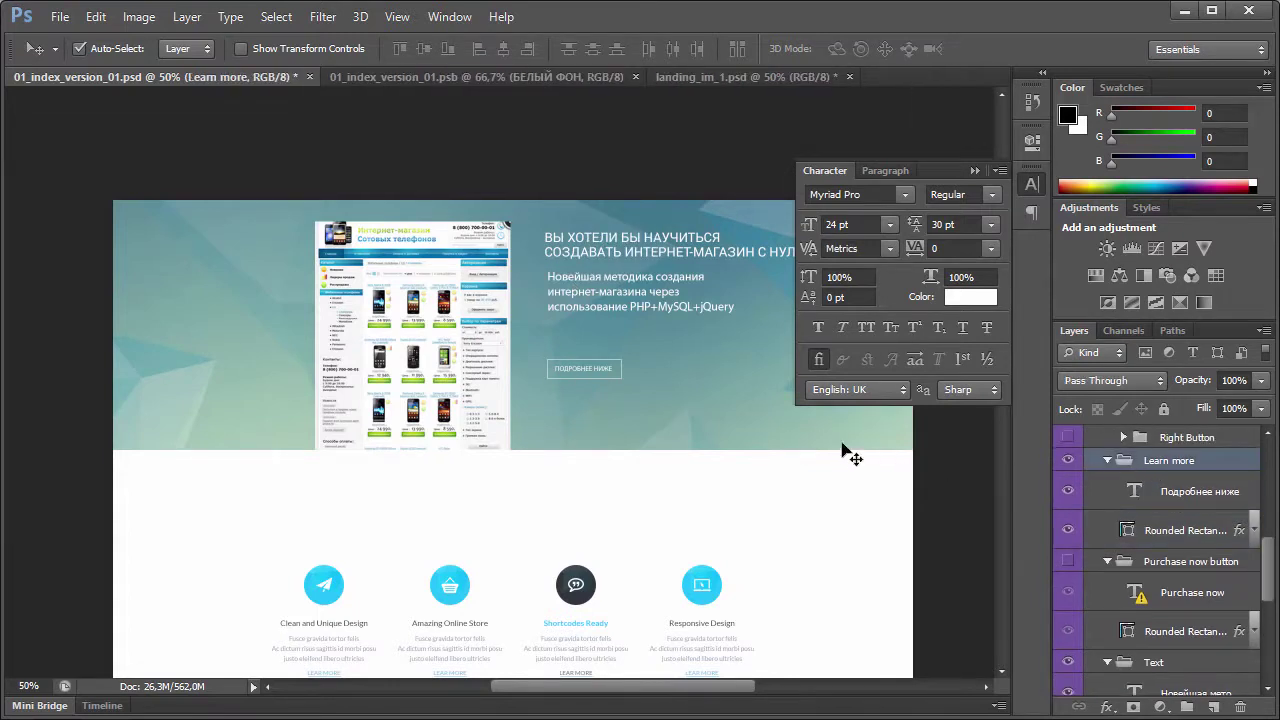
{"action": "key", "text": "ctrl+t"}
{"action": "left_click_drag", "start_coordinate": [564, 366], "coordinate": [568, 336]}
{"action": "key", "text": "Return"}
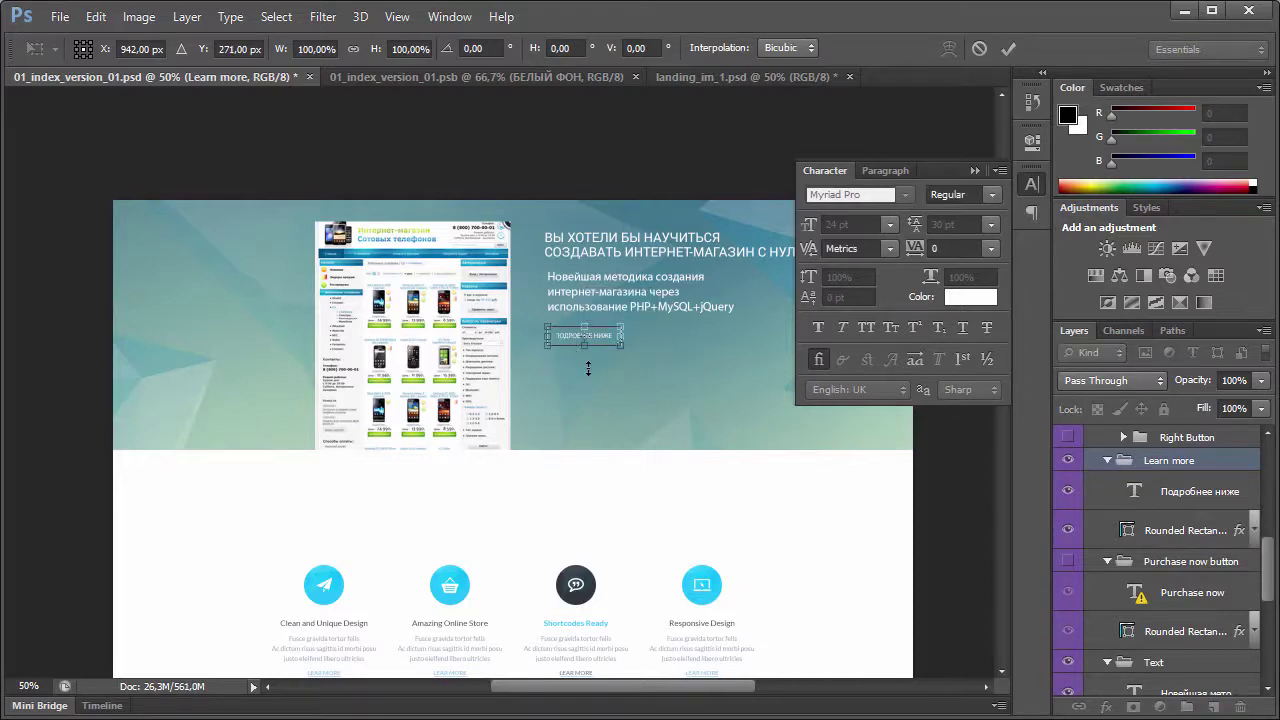
Compare the template sections below the banner with the greeting section of 01_index_version_01.psb, collapsing the Character panel for a clear view
{"action": "scroll", "coordinate": [586, 391], "scroll_direction": "down", "scroll_amount": 5}
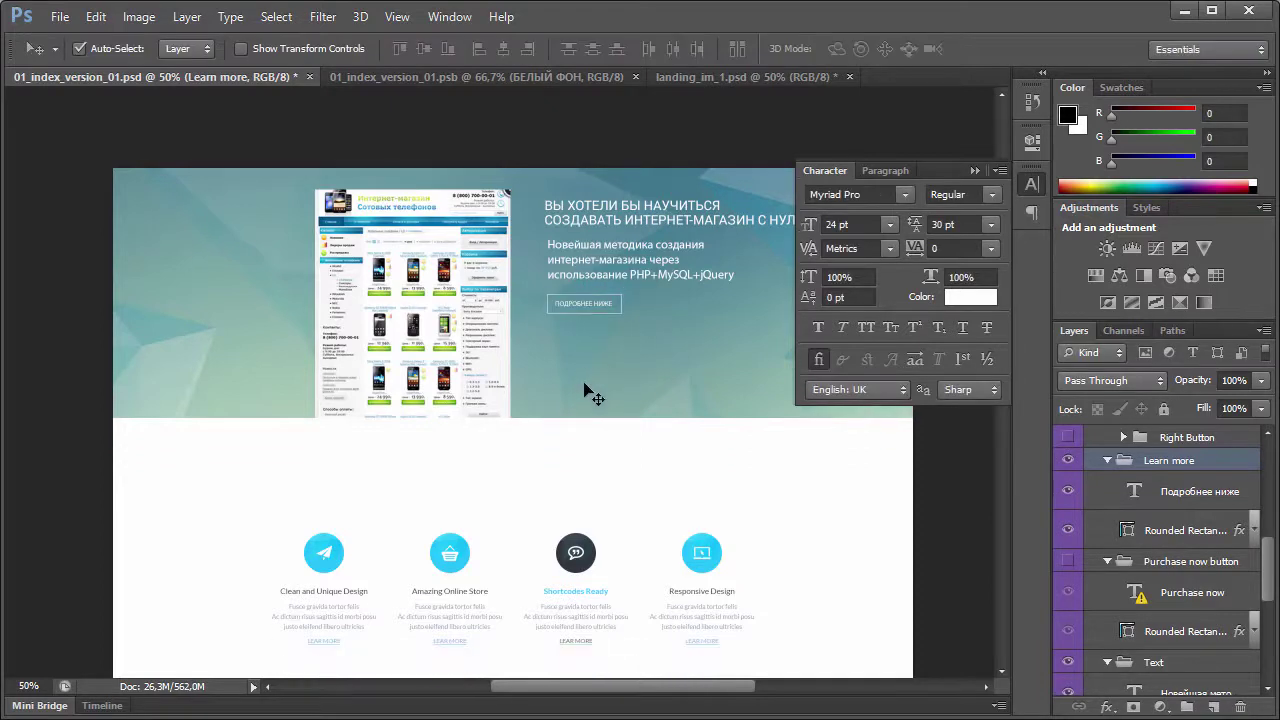
{"action": "scroll", "coordinate": [313, 300], "scroll_direction": "down", "scroll_amount": 8}
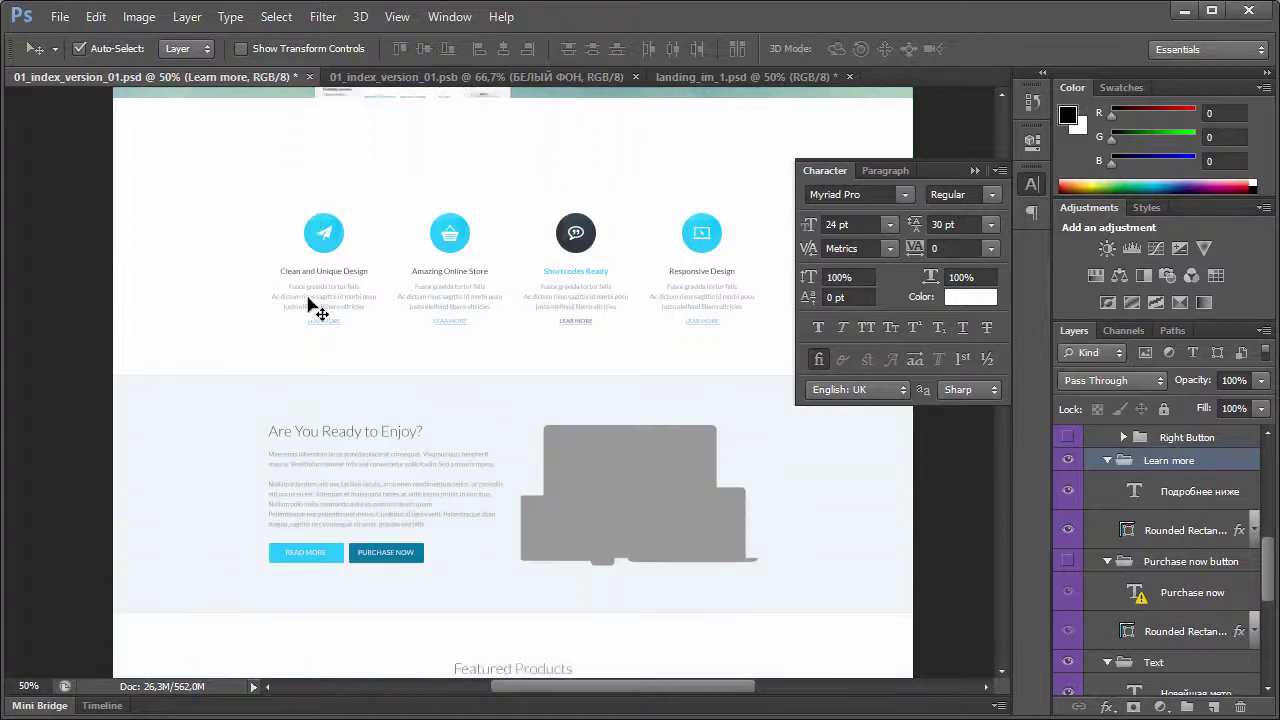
{"action": "scroll", "coordinate": [370, 256], "scroll_direction": "down", "scroll_amount": 4}
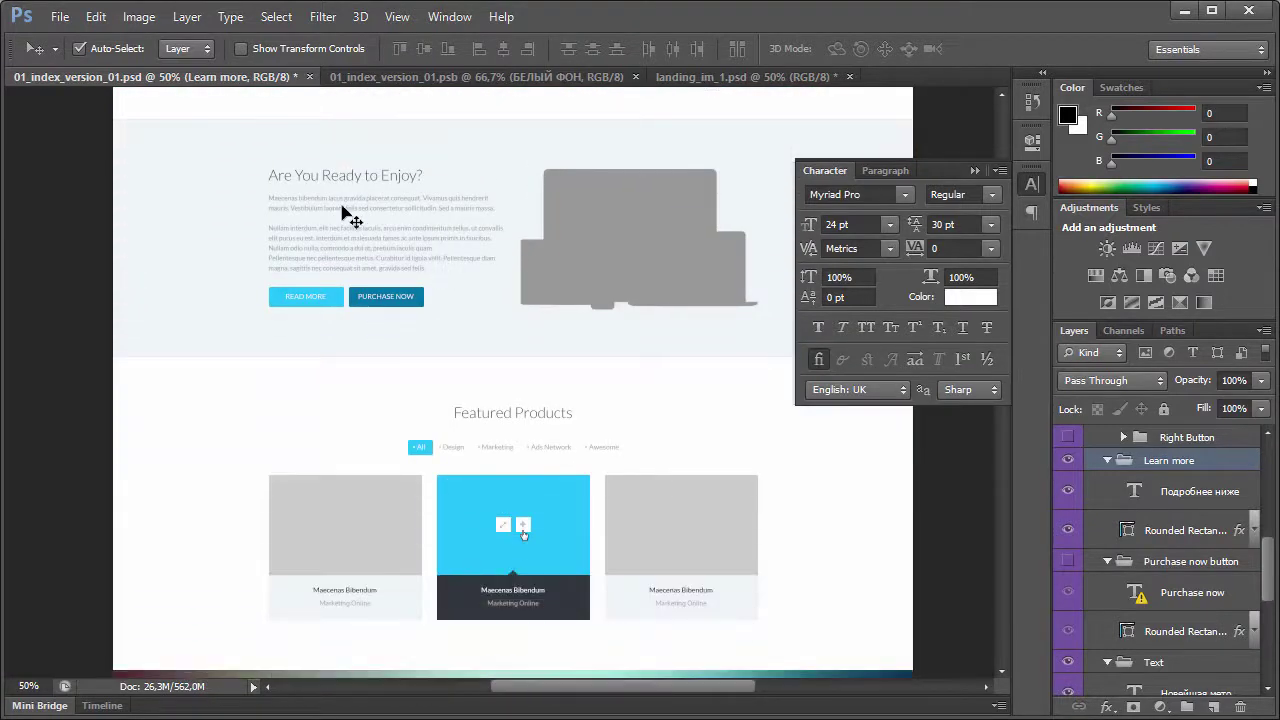
{"action": "left_click", "coordinate": [442, 77]}
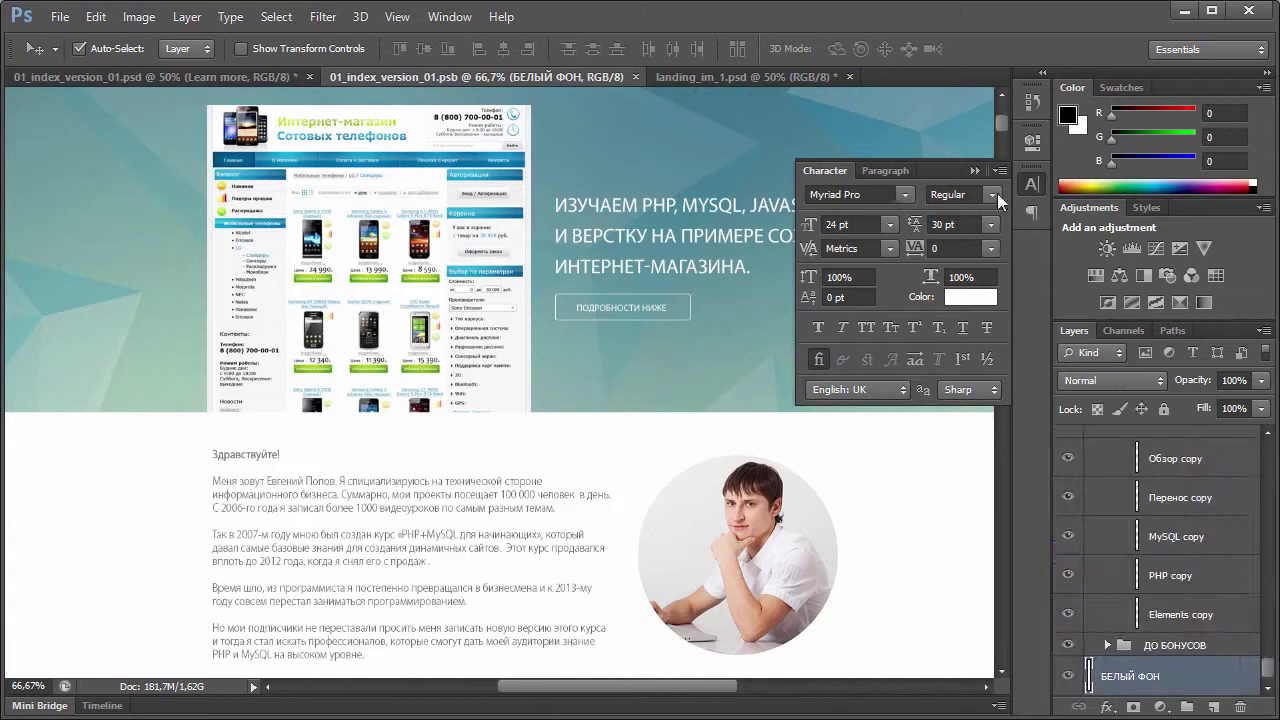
{"action": "left_click", "coordinate": [974, 172]}
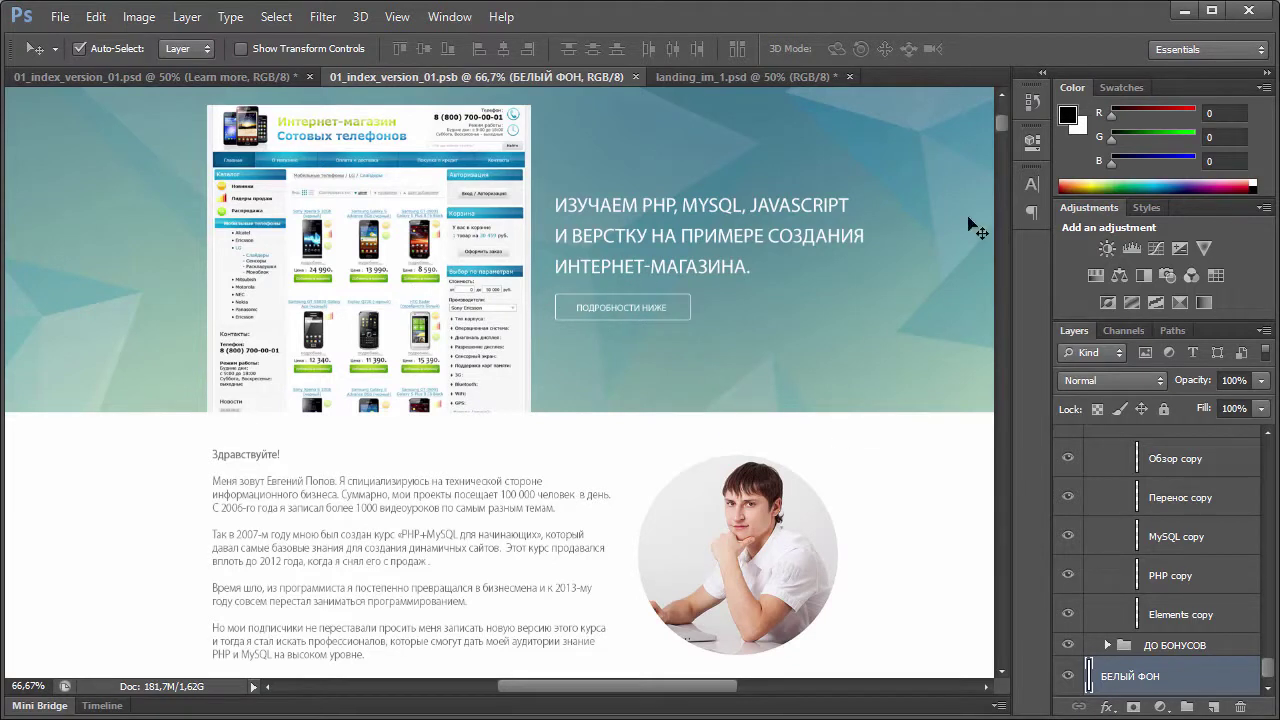
{"action": "left_click", "coordinate": [605, 210]}
{"action": "left_click", "coordinate": [490, 211]}
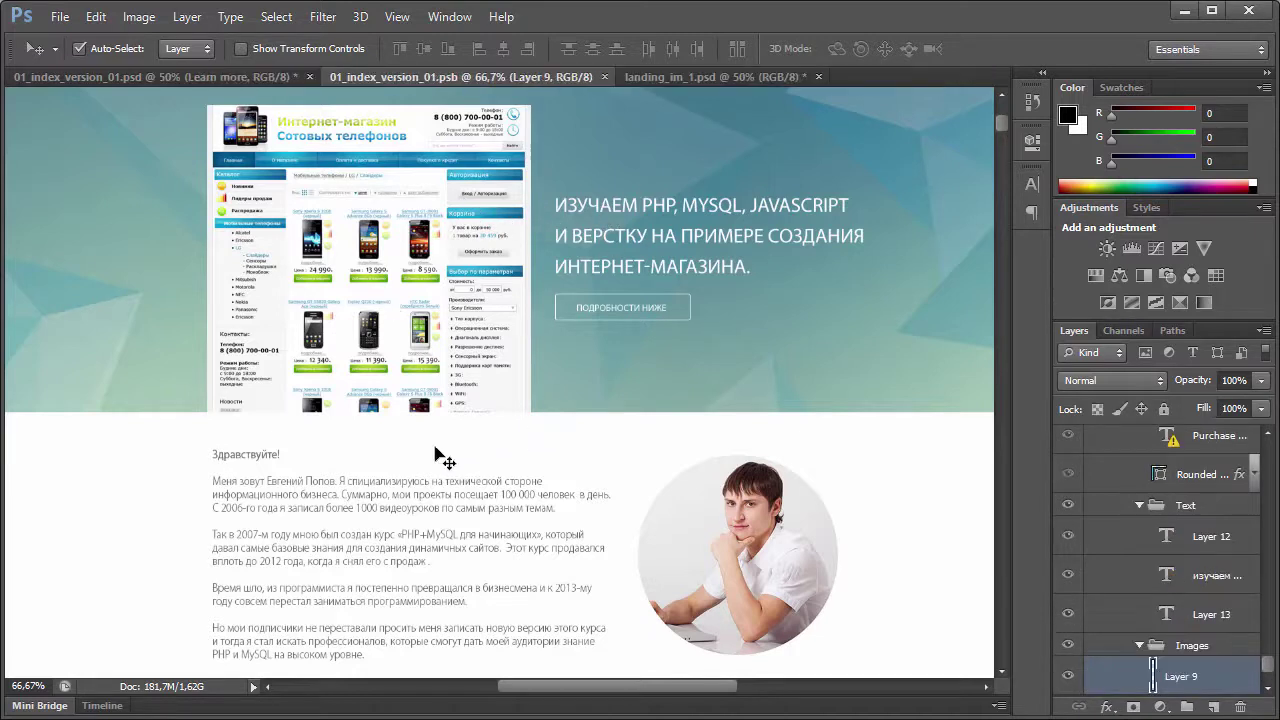
{"action": "scroll", "coordinate": [373, 421], "scroll_direction": "down", "scroll_amount": 2}
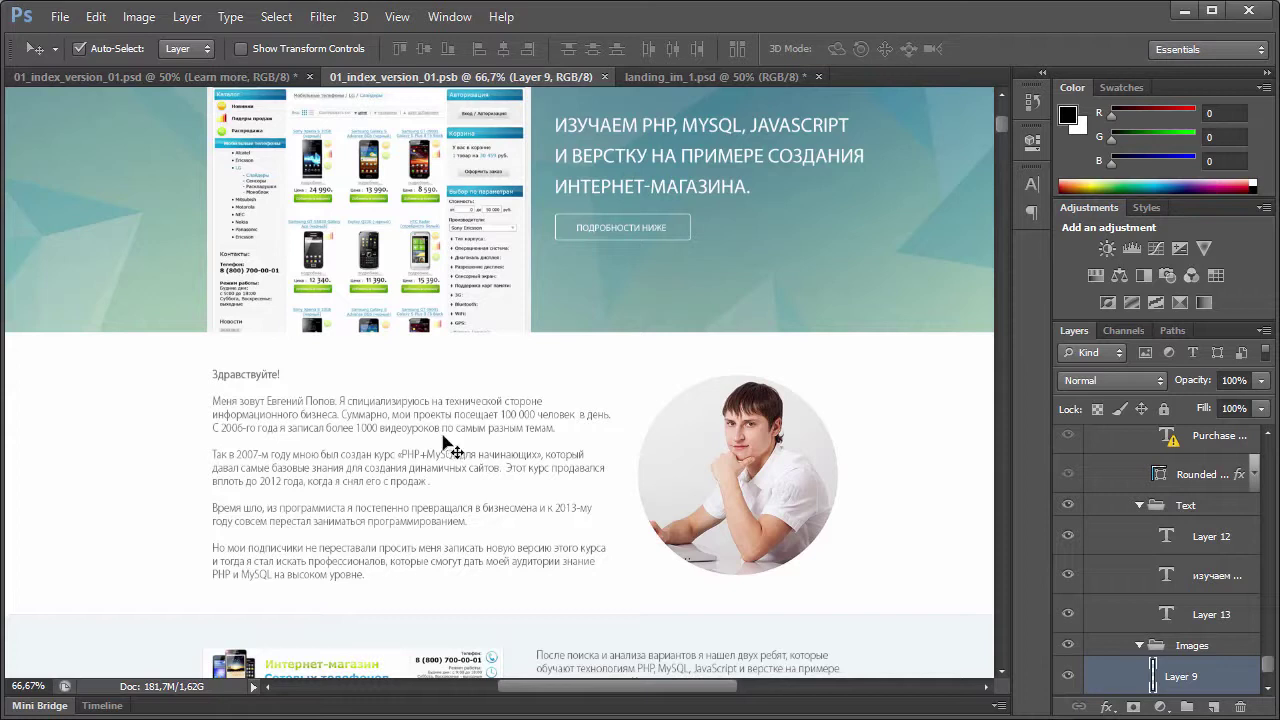
{"action": "scroll", "coordinate": [528, 372], "scroll_direction": "down", "scroll_amount": 1}
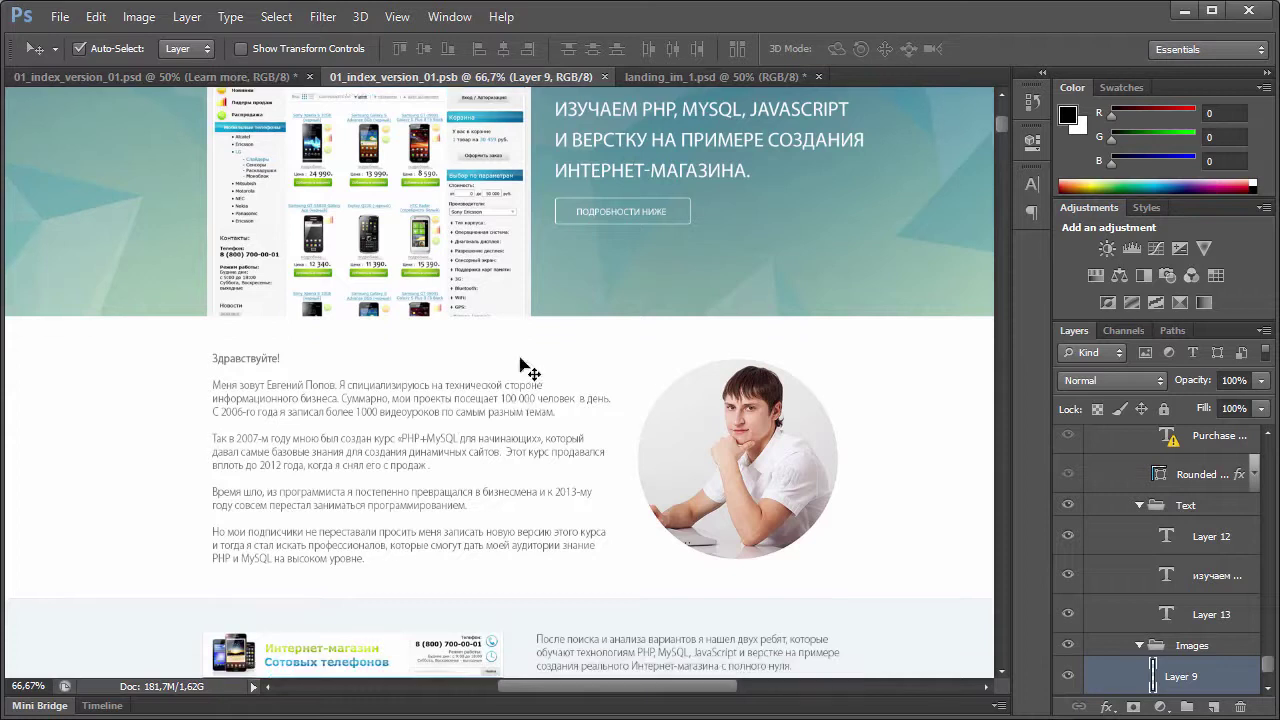
Hide the FEATURES group with the four icon columns below the banner in 01_index_version_01.psd
{"action": "left_click", "coordinate": [265, 77]}
{"action": "scroll", "coordinate": [540, 345], "scroll_direction": "up", "scroll_amount": 1}
{"action": "scroll", "coordinate": [543, 345], "scroll_direction": "up", "scroll_amount": 5}
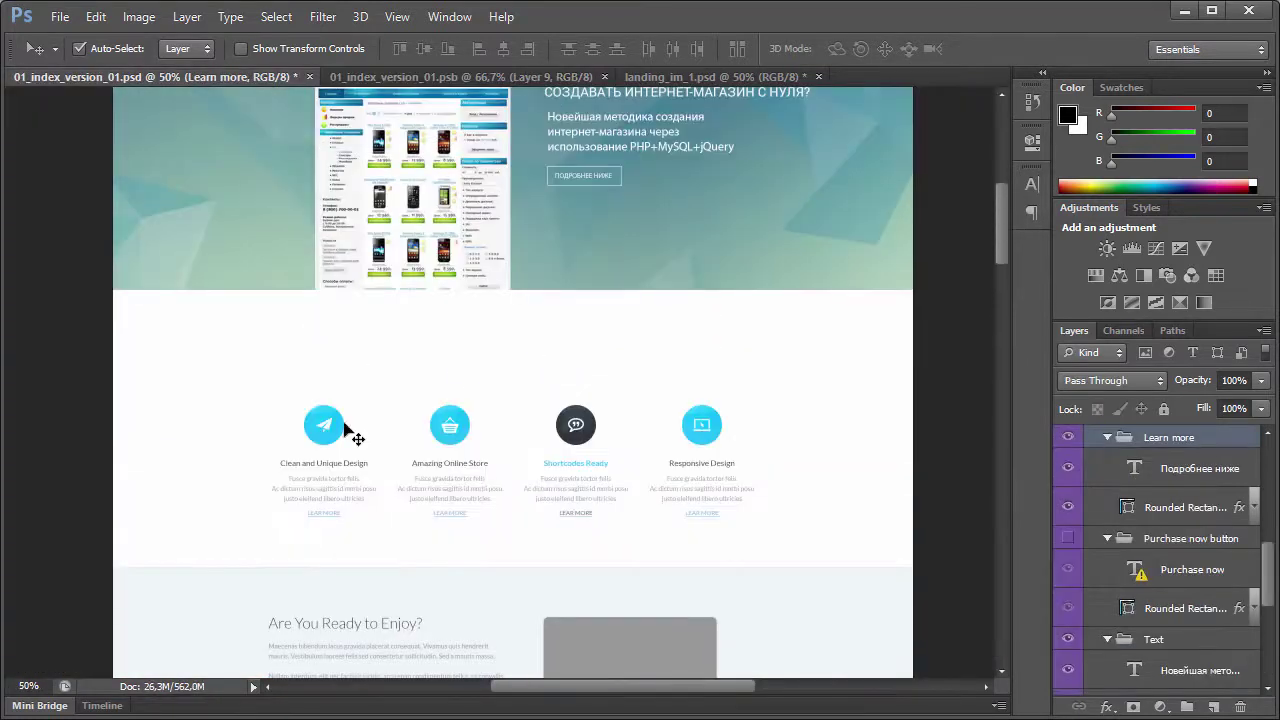
{"action": "left_click", "coordinate": [343, 425]}
{"action": "scroll", "coordinate": [1105, 490], "scroll_direction": "up", "scroll_amount": 3}
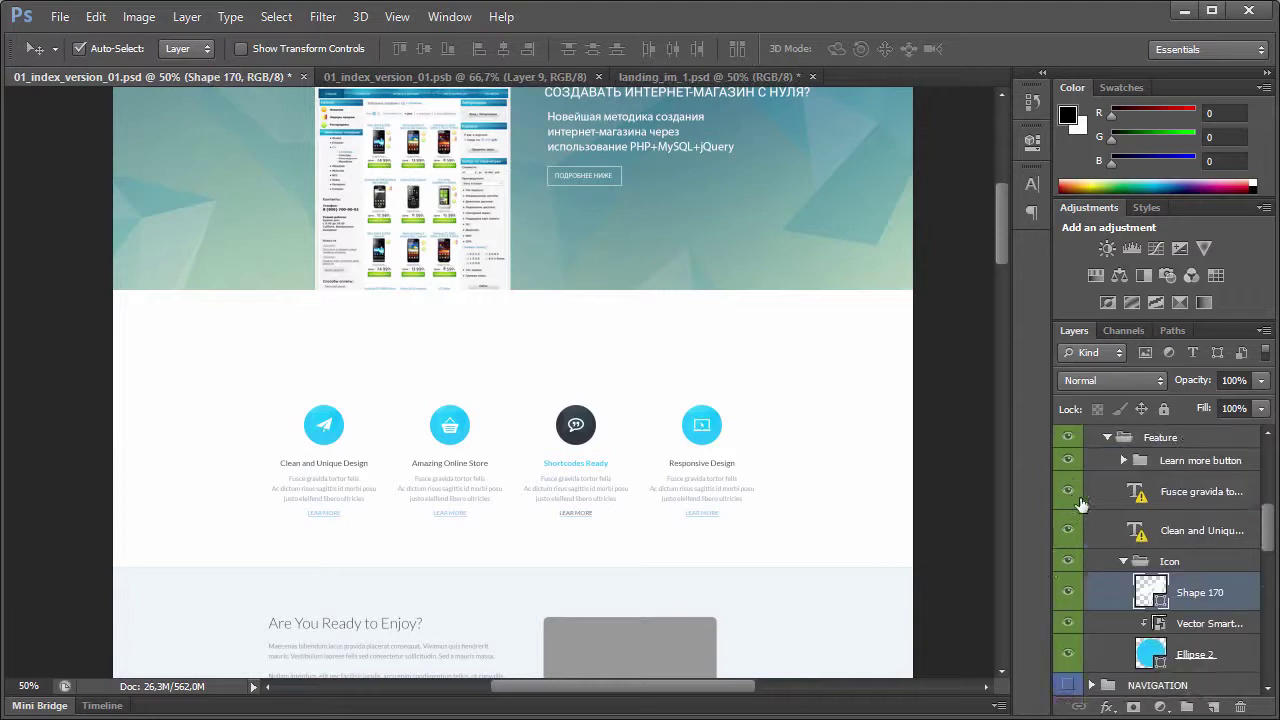
{"action": "scroll", "coordinate": [1073, 511], "scroll_direction": "up", "scroll_amount": 1}
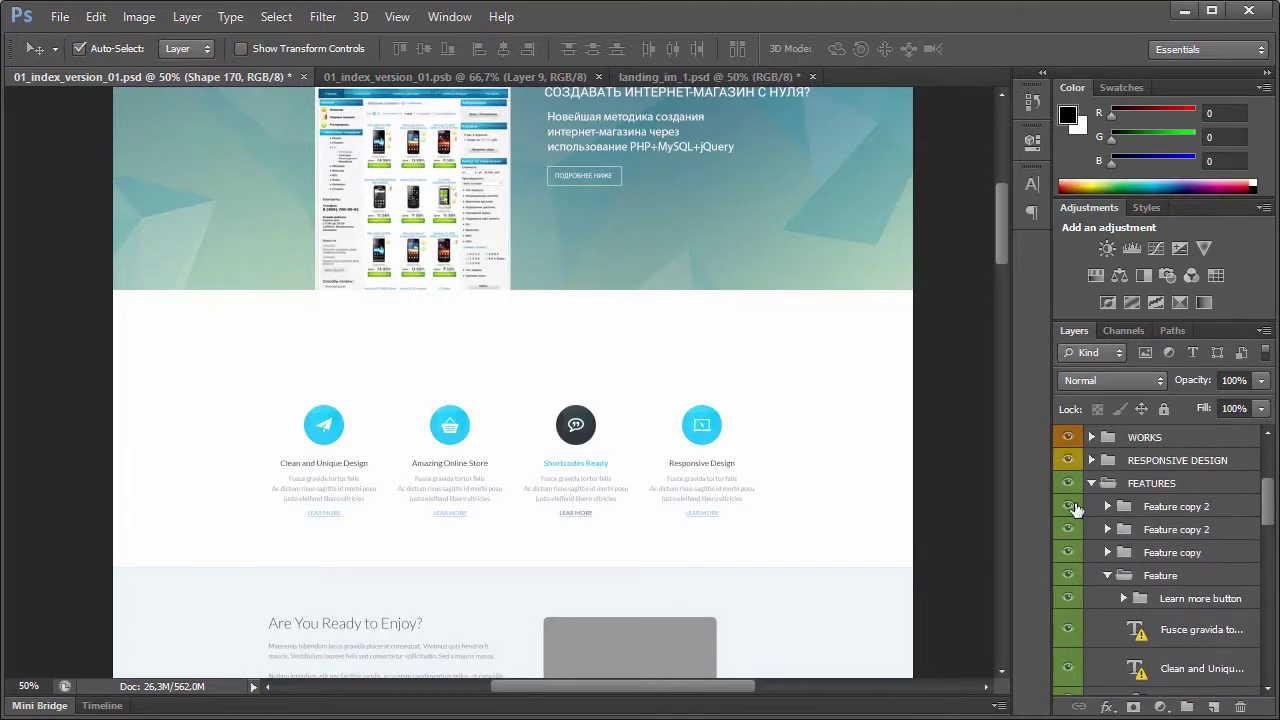
{"action": "left_click", "coordinate": [1068, 485]}
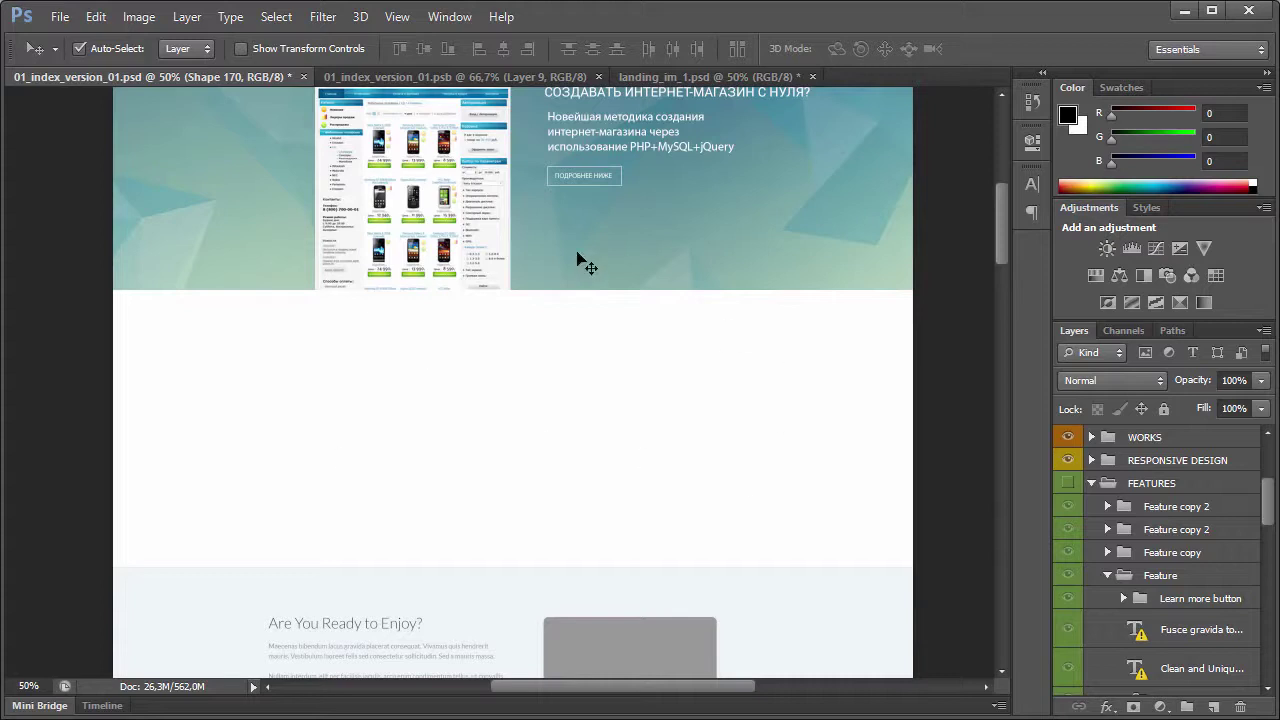
Compare the template's gradient client section with the trend section in 01_index_version_01.psb, and examine the course features block further down
{"action": "left_click", "coordinate": [492, 72]}
{"action": "scroll", "coordinate": [690, 350], "scroll_direction": "down", "scroll_amount": 5}
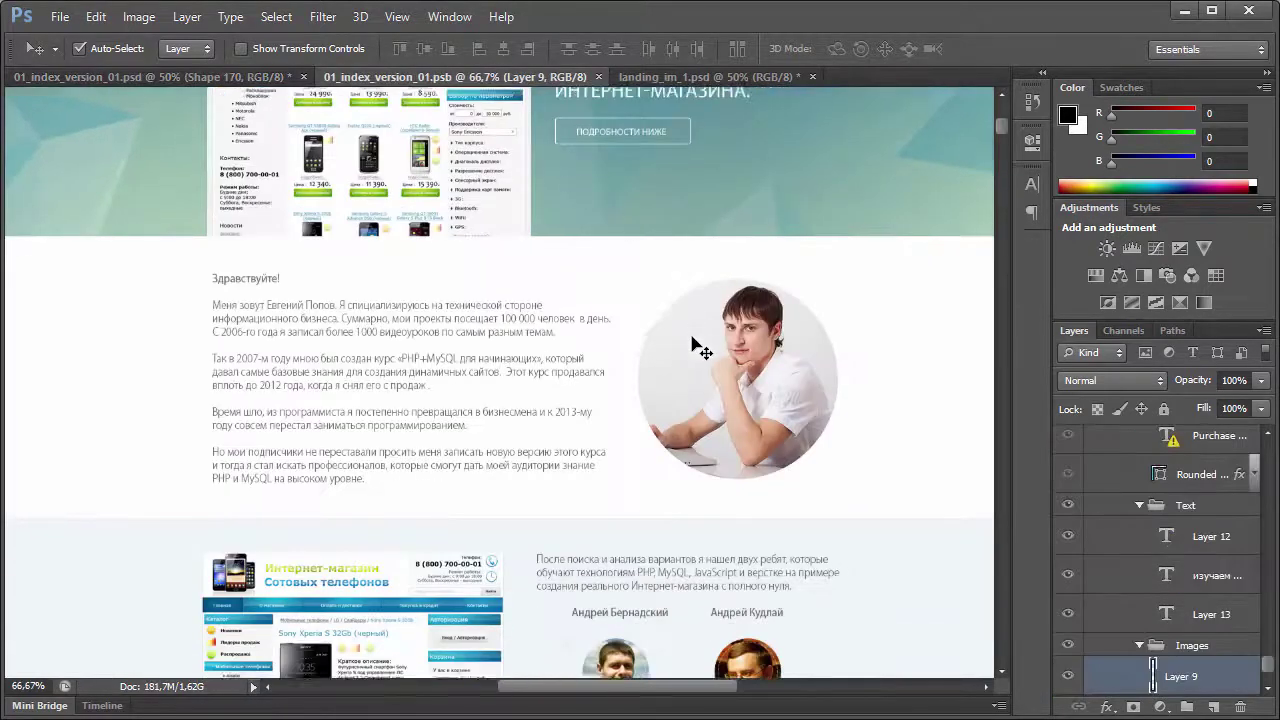
{"action": "scroll", "coordinate": [690, 378], "scroll_direction": "down", "scroll_amount": 10}
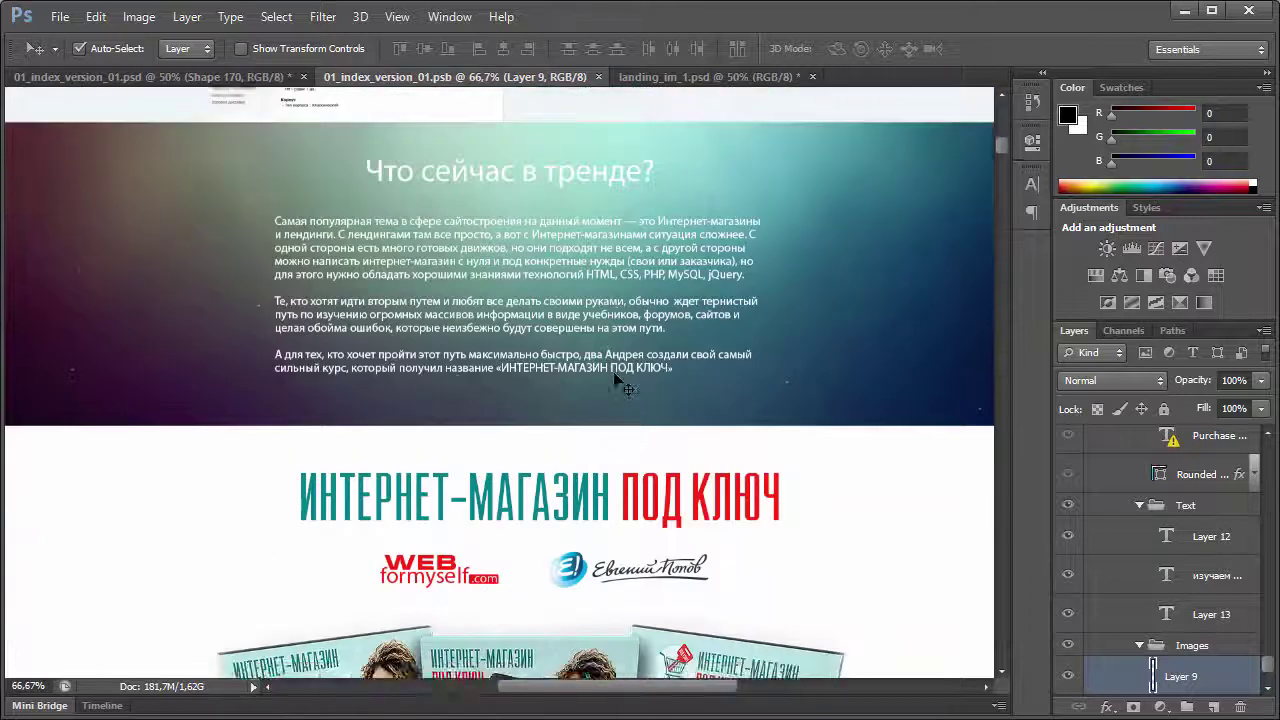
{"action": "left_click", "coordinate": [200, 76]}
{"action": "scroll", "coordinate": [608, 391], "scroll_direction": "down", "scroll_amount": 10}
{"action": "scroll", "coordinate": [608, 391], "scroll_direction": "down", "scroll_amount": 2}
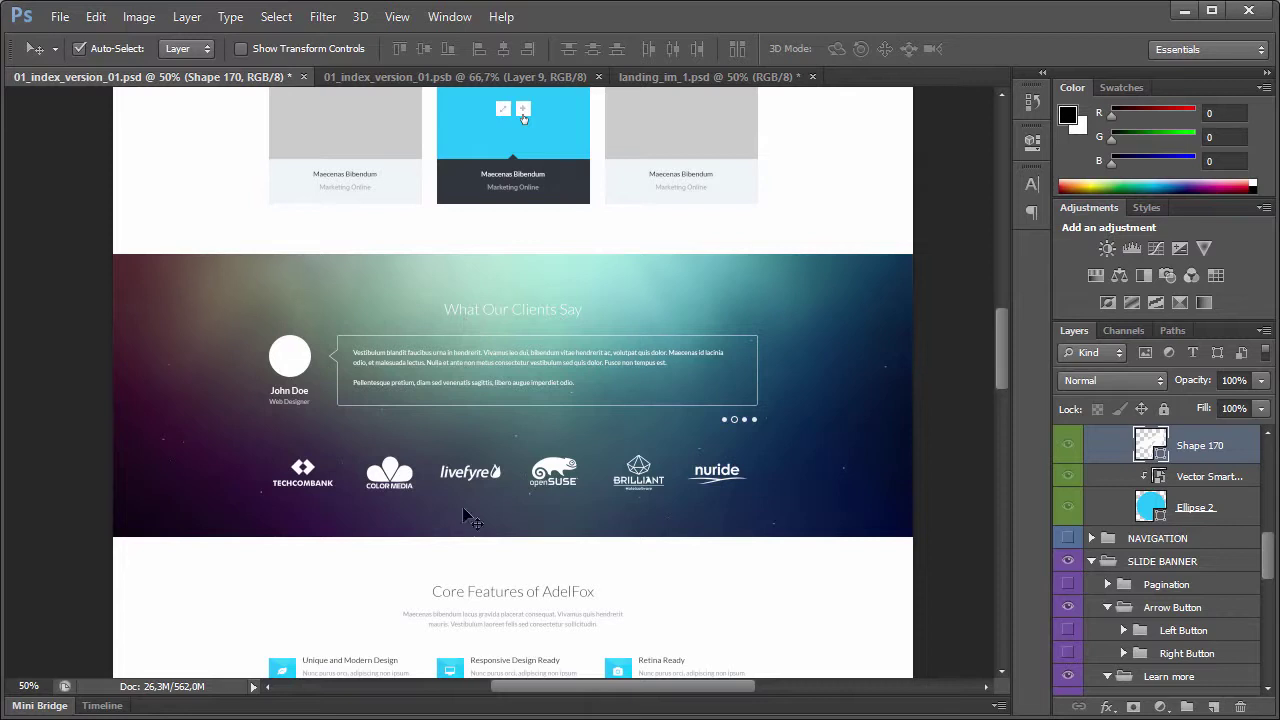
{"action": "left_click", "coordinate": [364, 73]}
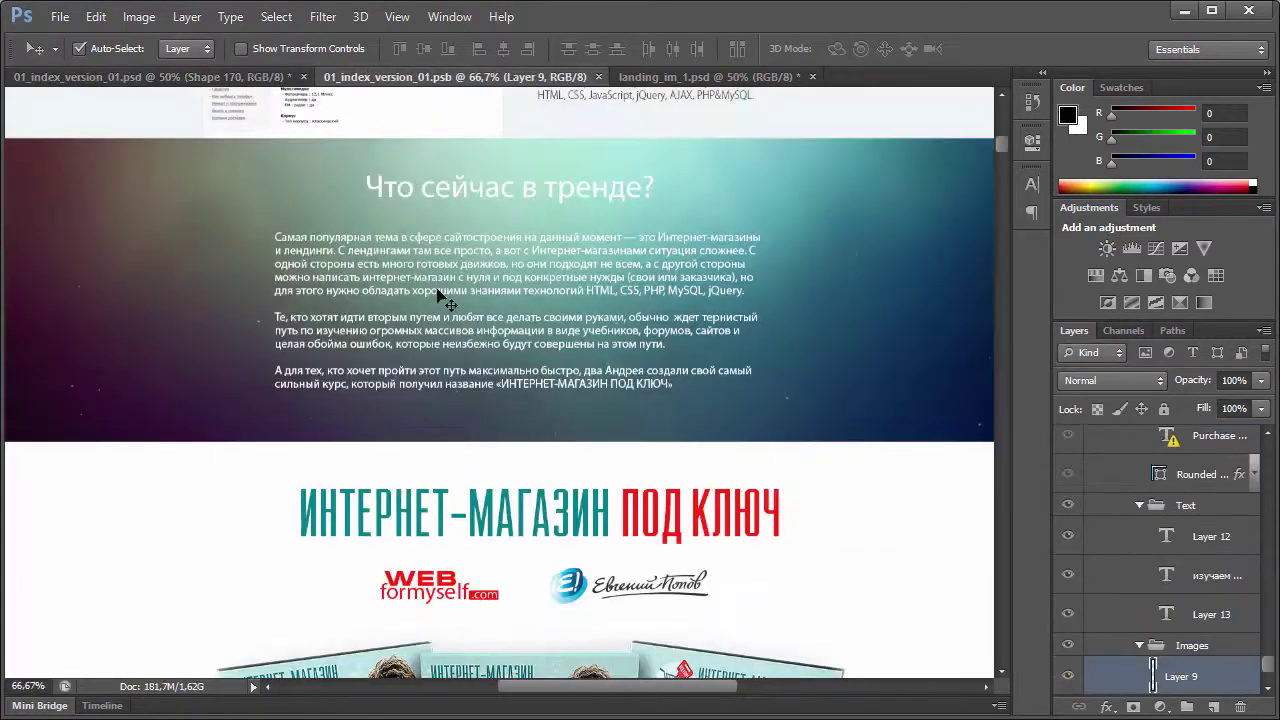
{"action": "scroll", "coordinate": [592, 362], "scroll_direction": "down", "scroll_amount": 15}
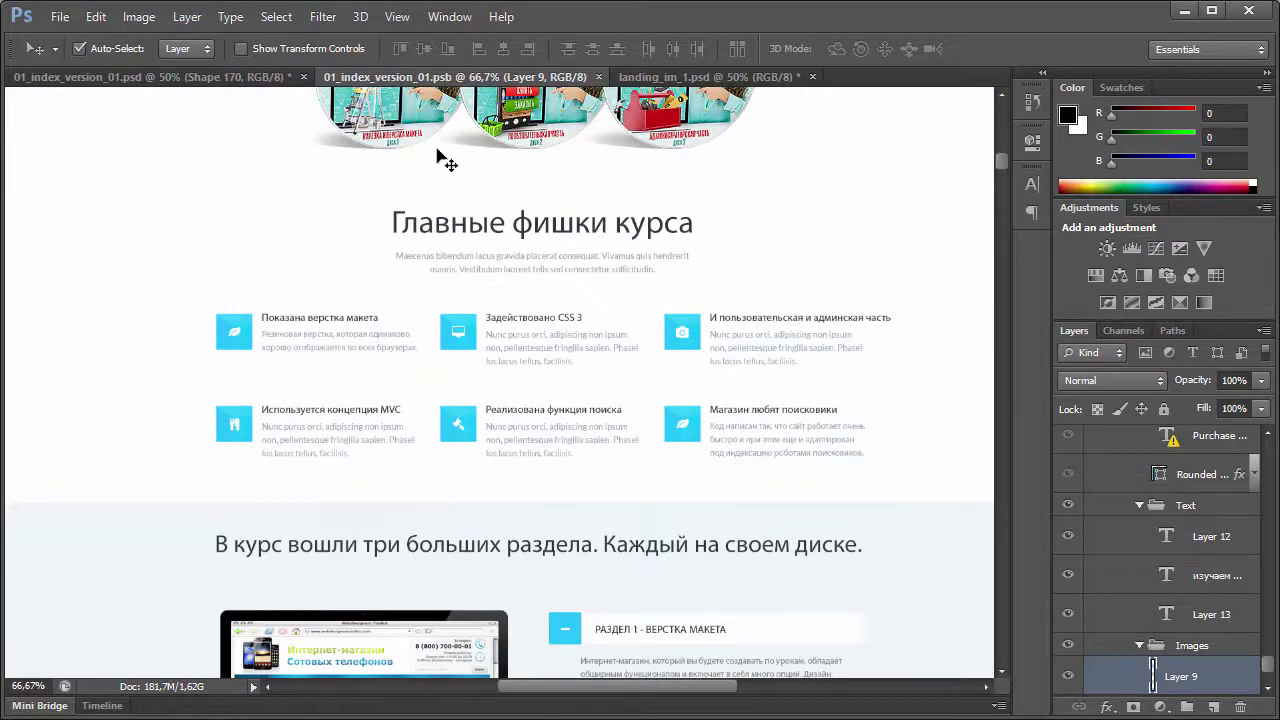
Compare the template's Core Features and Why Choose AdelFox sections with the course features and three-disc sections in 01_index_version_01.psb
{"action": "left_click", "coordinate": [212, 78]}
{"action": "scroll", "coordinate": [515, 357], "scroll_direction": "down", "scroll_amount": 5}
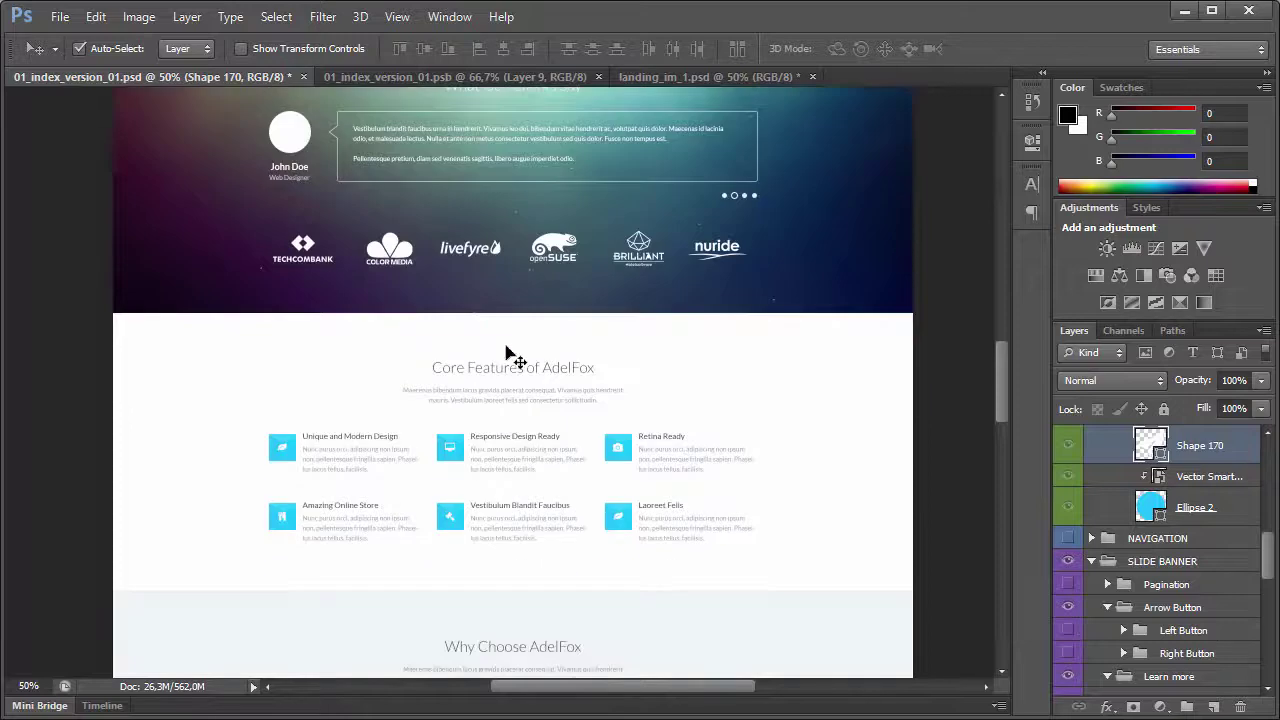
{"action": "scroll", "coordinate": [610, 400], "scroll_direction": "down", "scroll_amount": 3}
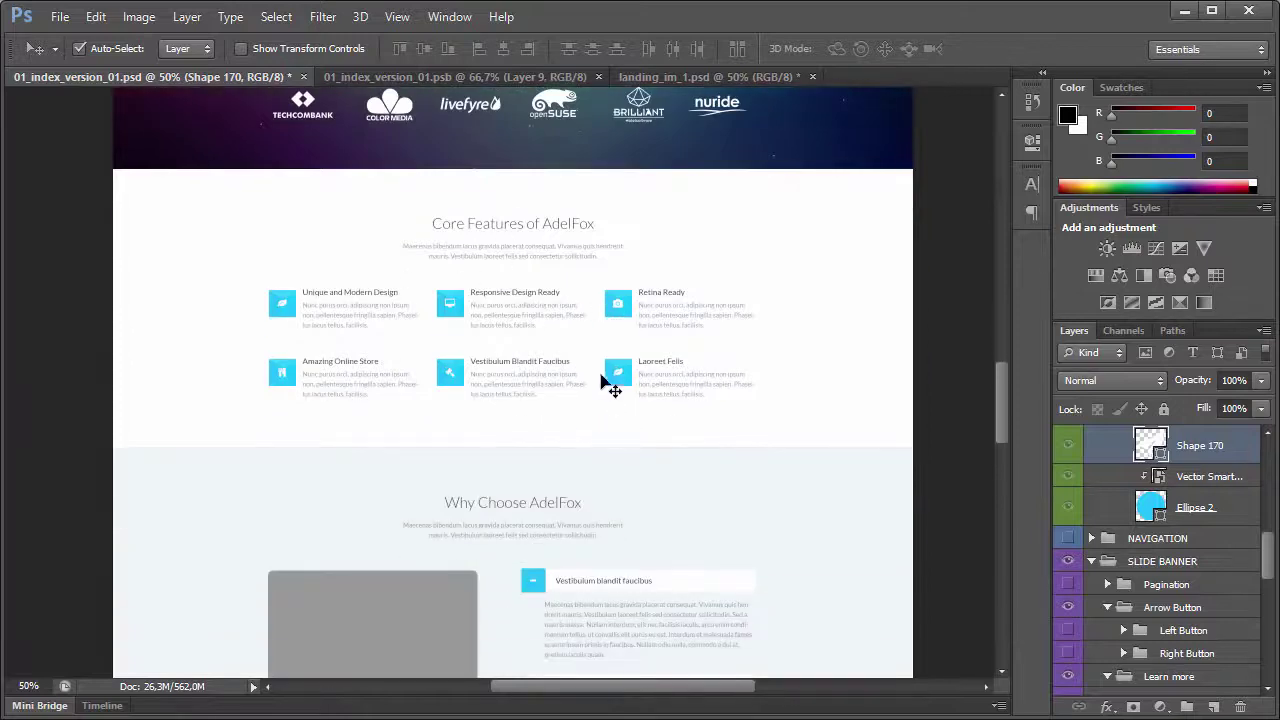
{"action": "left_click", "coordinate": [432, 80]}
{"action": "scroll", "coordinate": [525, 349], "scroll_direction": "down", "scroll_amount": 5}
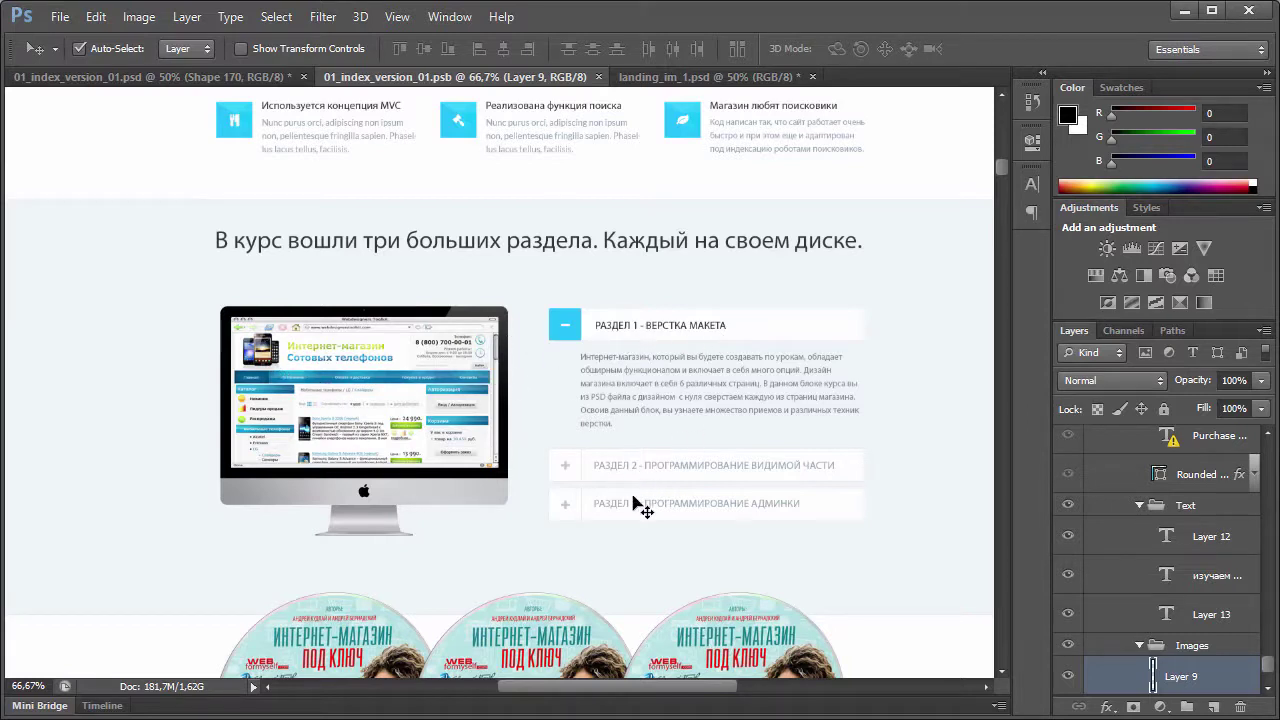
{"action": "left_click", "coordinate": [225, 80]}
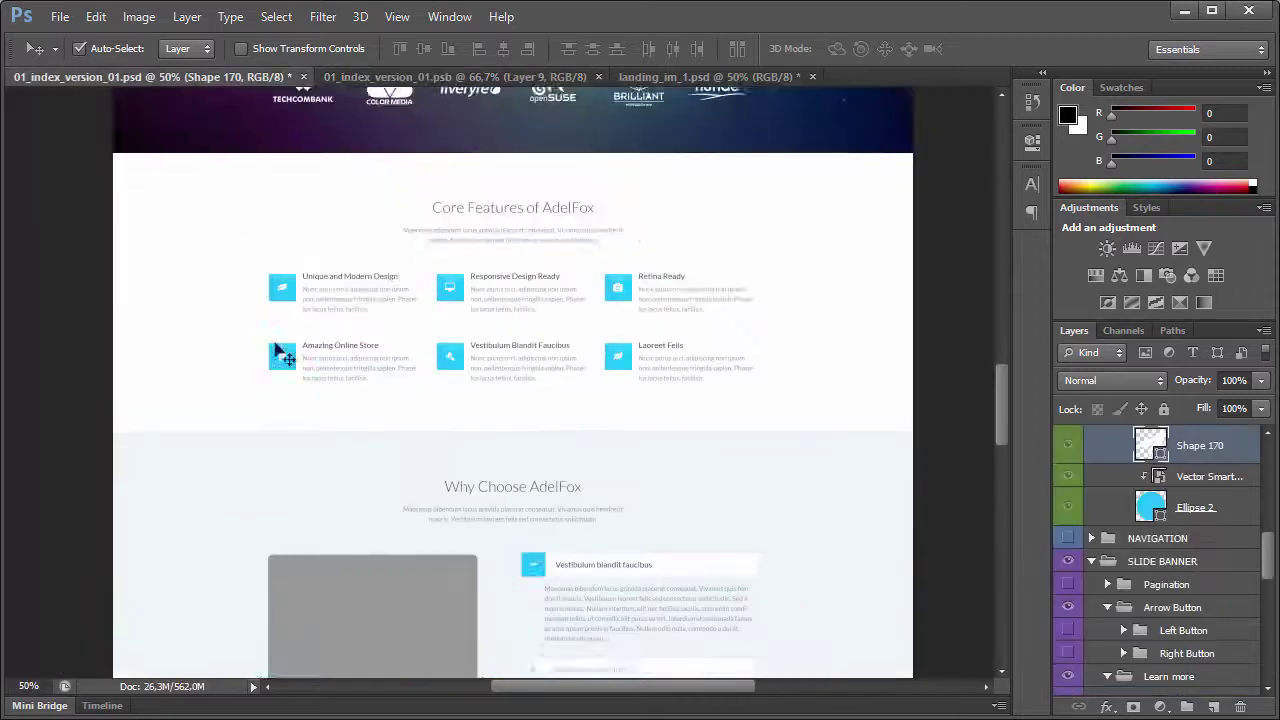
{"action": "scroll", "coordinate": [543, 400], "scroll_direction": "down", "scroll_amount": 5}
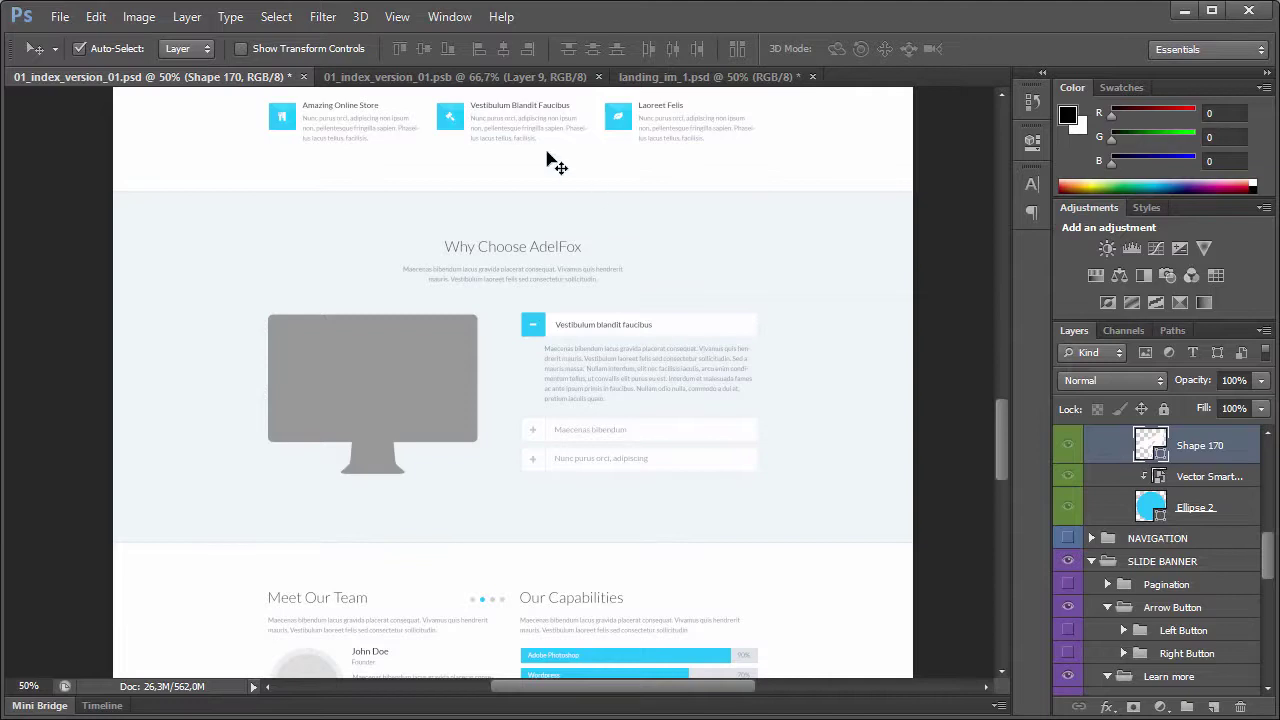
{"action": "left_click", "coordinate": [545, 78]}
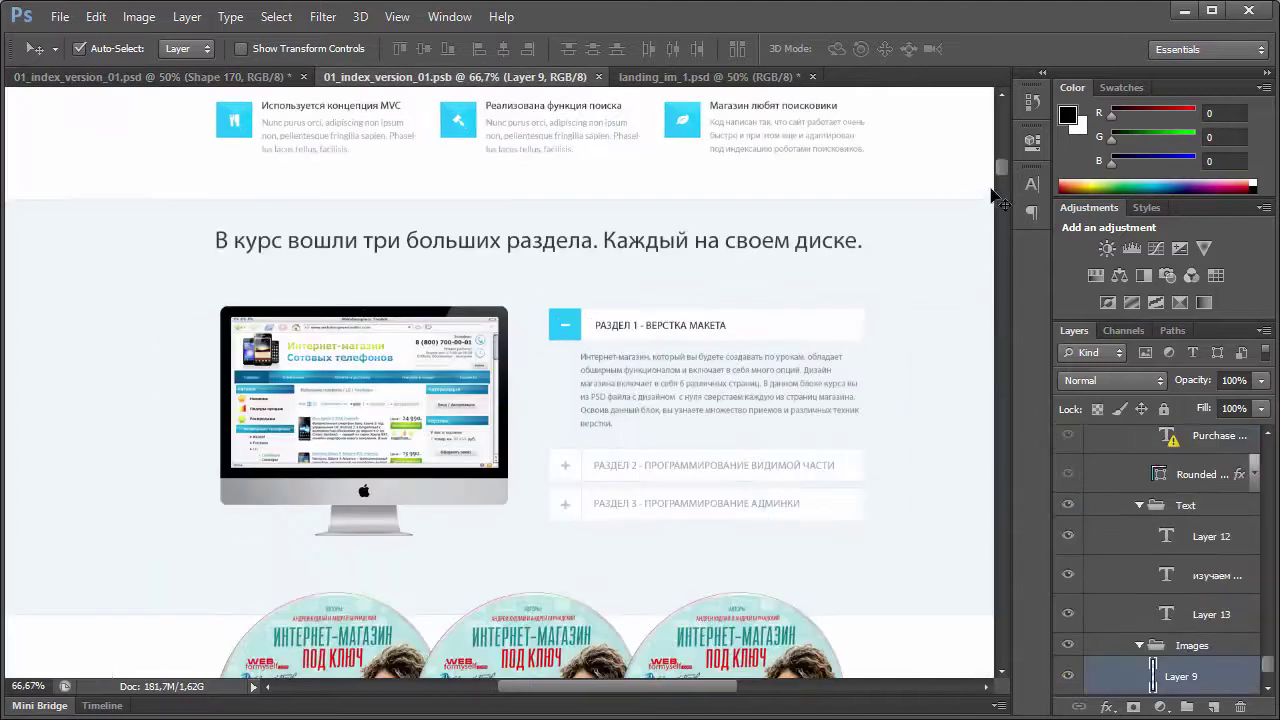
{"action": "mouse_move", "coordinate": [1004, 170]}
{"action": "left_mouse_down"}
{"action": "mouse_move", "coordinate": [1008, 196]}
{"action": "mouse_move", "coordinate": [1016, 163]}
{"action": "left_mouse_up"}
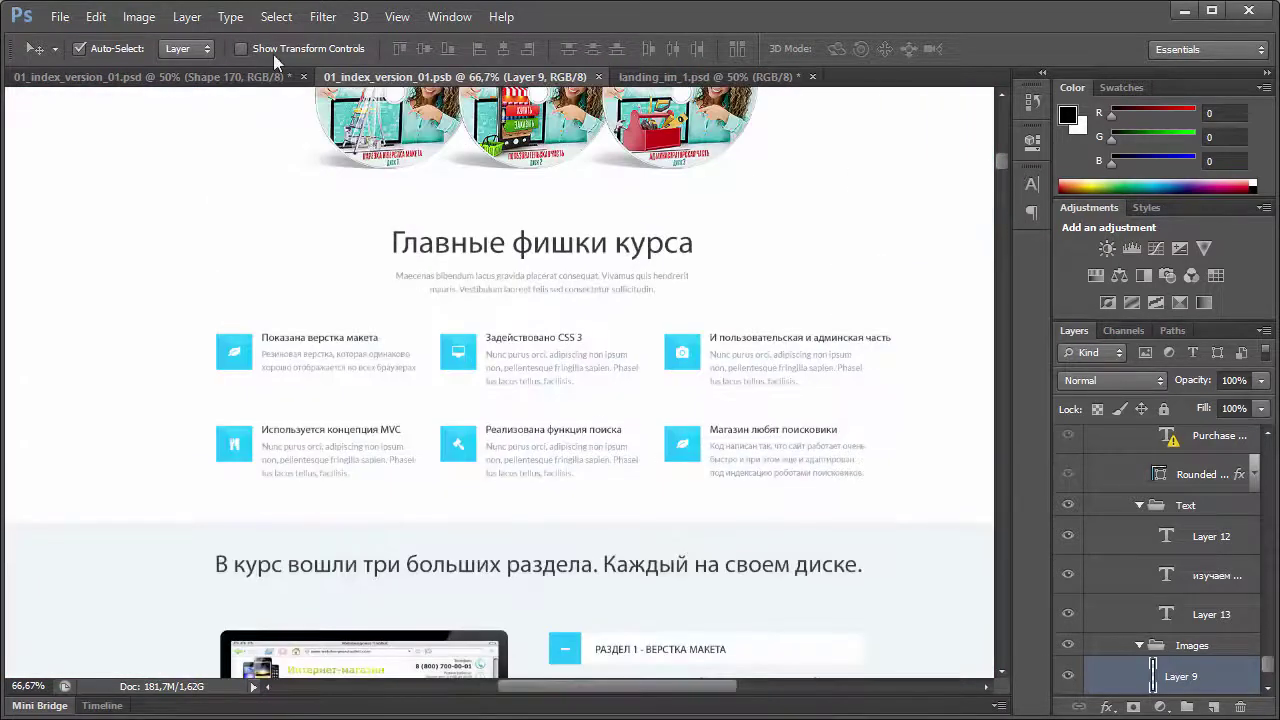
{"action": "left_click", "coordinate": [250, 80]}
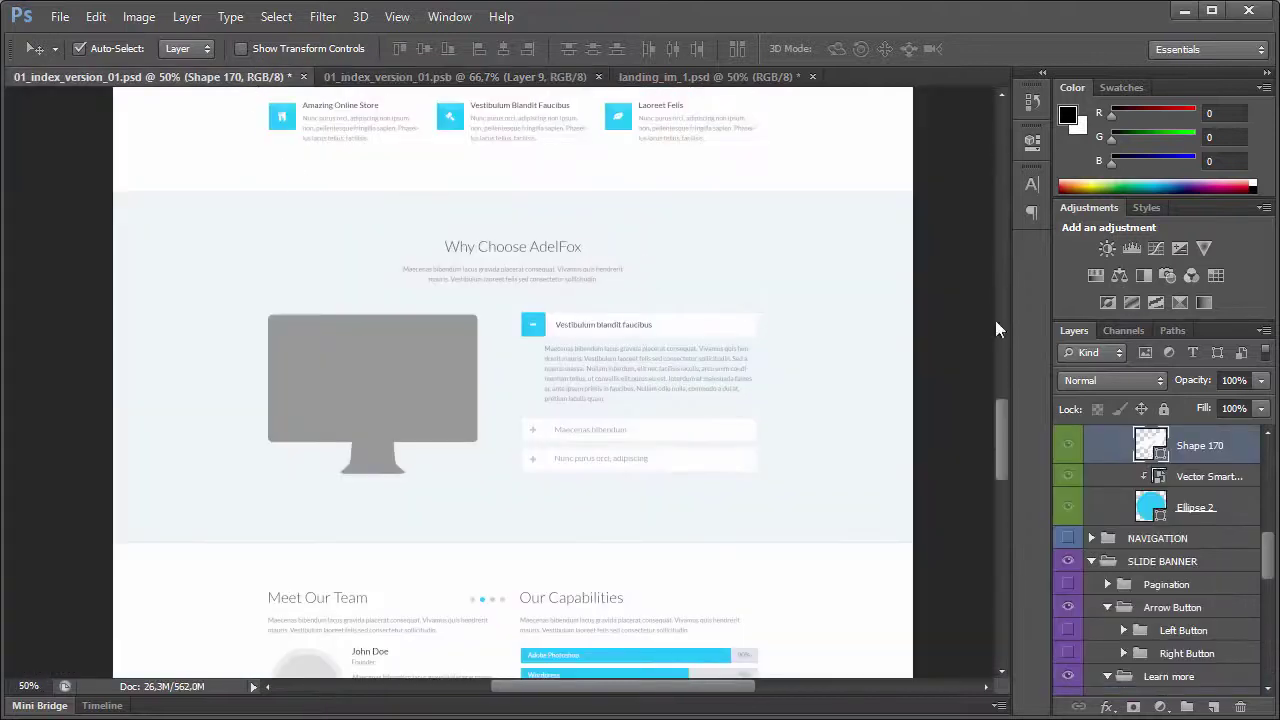
{"action": "left_click_drag", "start_coordinate": [995, 425], "coordinate": [1000, 358]}
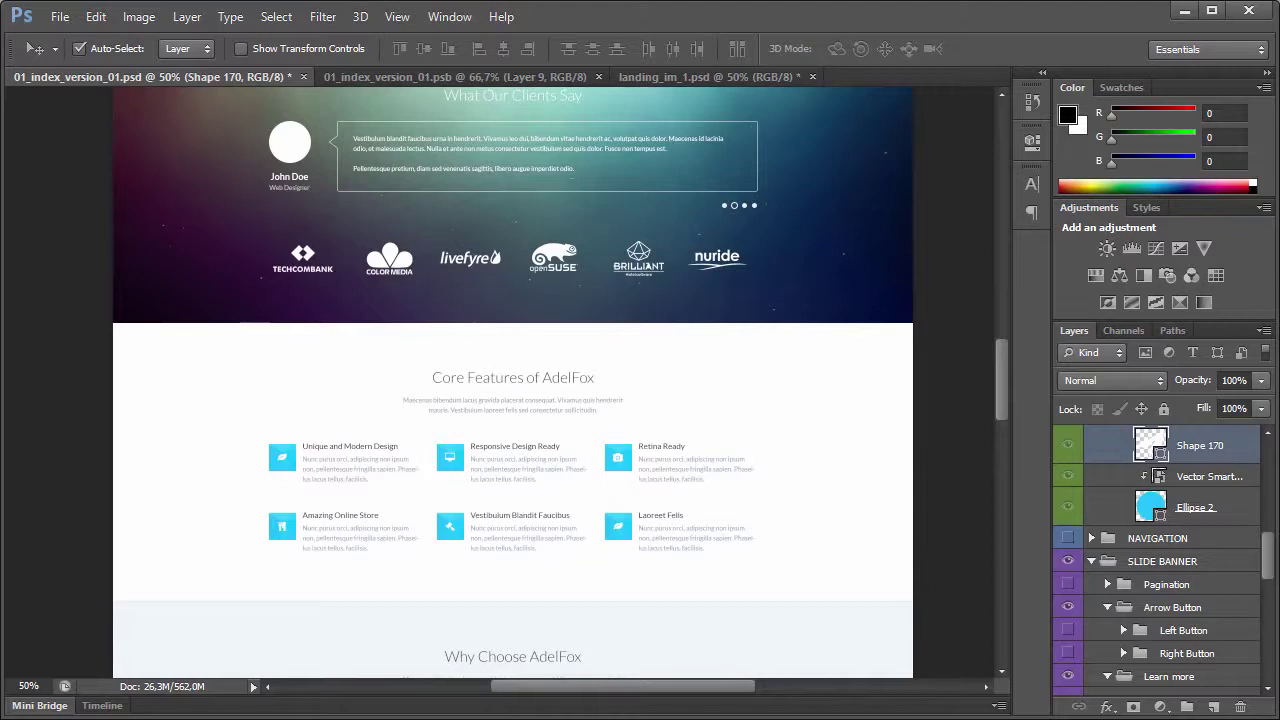
Switch to the browser and bring up the AdelFox multi-purpose template preview on themeforest.net, showing the row of page layouts
{"action": "key", "text": "alt+Tab"}
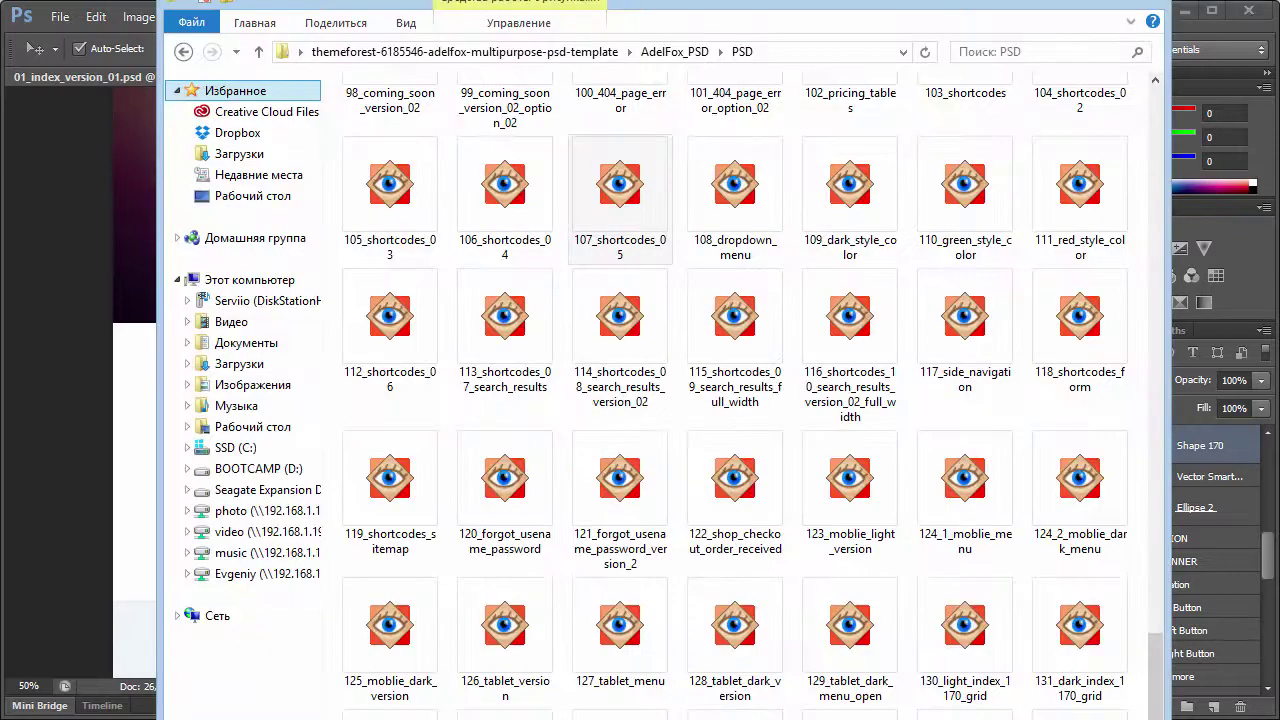
{"action": "left_click_drag", "start_coordinate": [1172, 400], "coordinate": [1140, 400]}
{"action": "left_click_drag", "start_coordinate": [910, 7], "coordinate": [878, 40]}
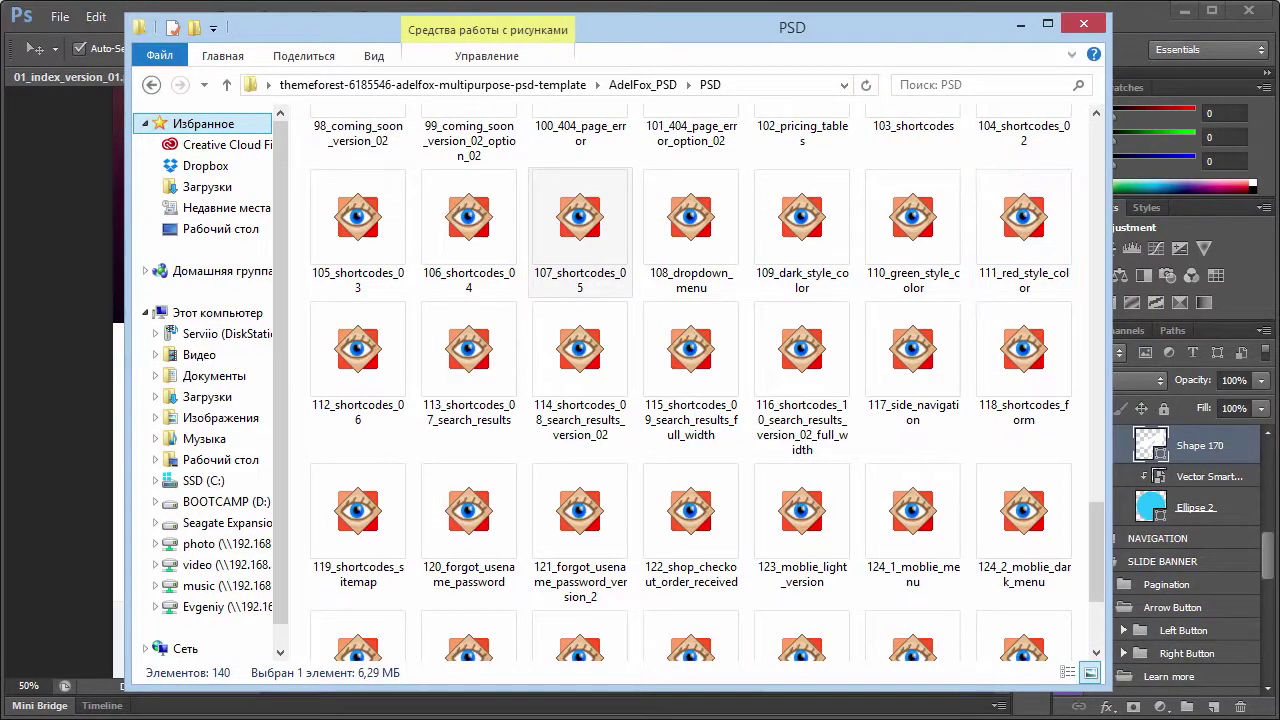
{"action": "key", "text": "alt+Tab"}
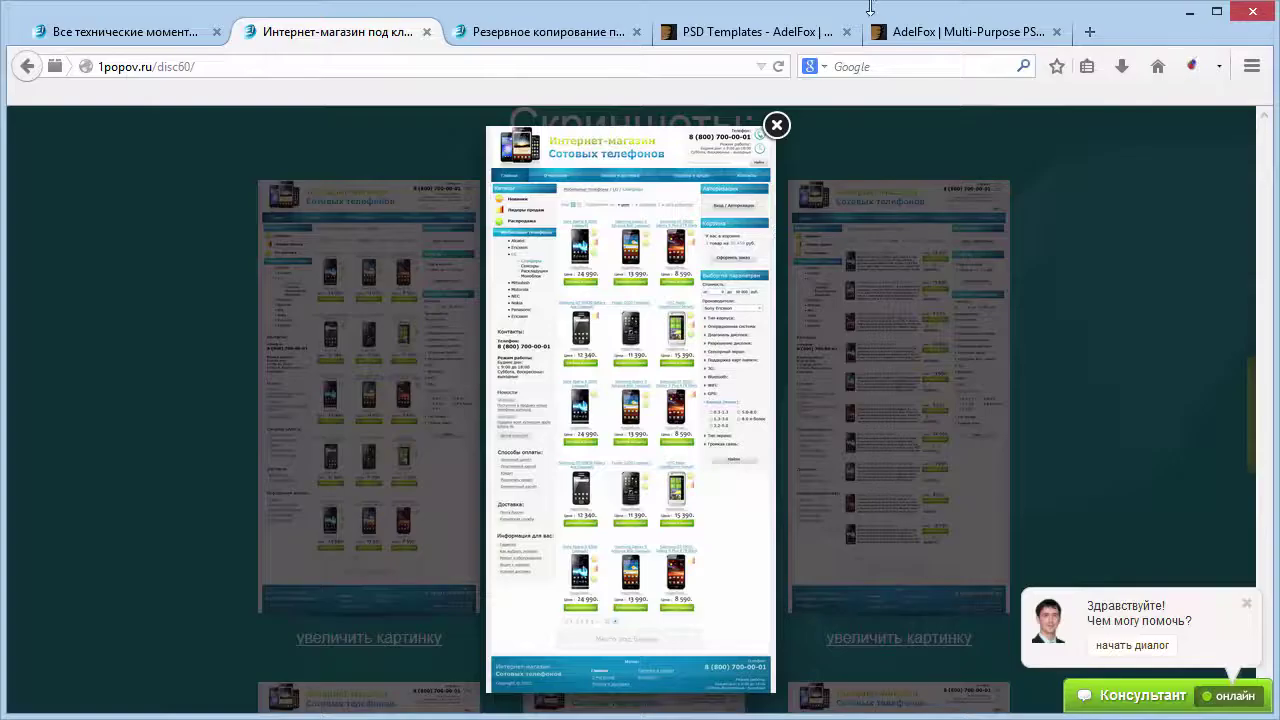
{"action": "left_click", "coordinate": [900, 32]}
{"action": "scroll", "coordinate": [874, 317], "scroll_direction": "down", "scroll_amount": 3}
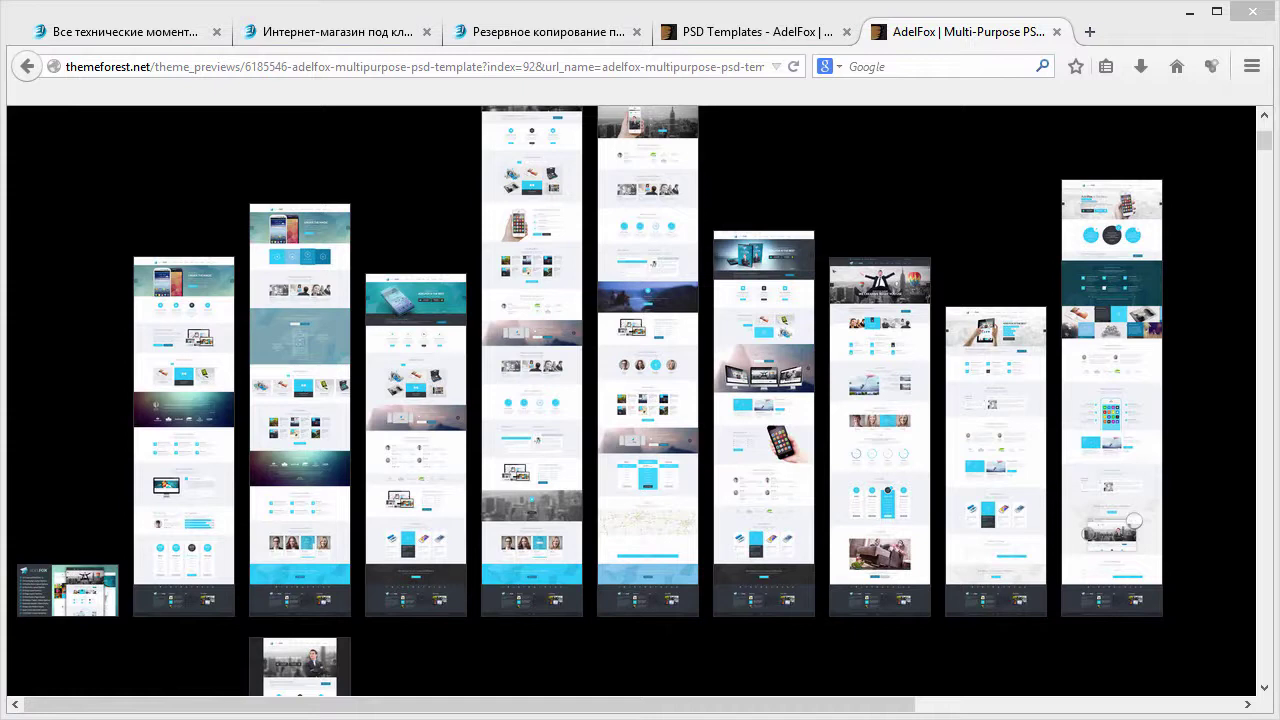
Outline one reusable section in each of four AdelFox page previews with red rectangles, and clear the outlines
{"action": "mouse_move", "coordinate": [833, 444]}
{"action": "left_mouse_down"}
{"action": "mouse_move", "coordinate": [850, 468]}
{"action": "mouse_move", "coordinate": [928, 468]}
{"action": "left_mouse_up"}
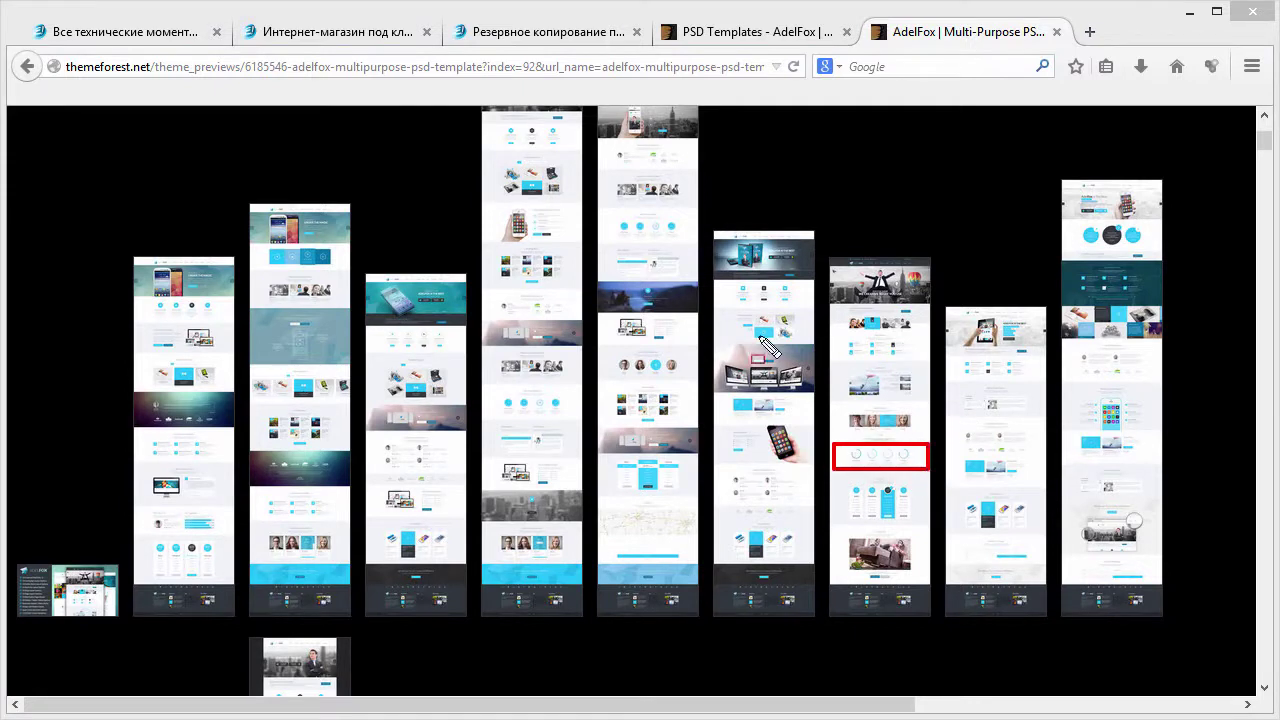
{"action": "left_click_drag", "start_coordinate": [714, 306], "coordinate": [818, 354]}
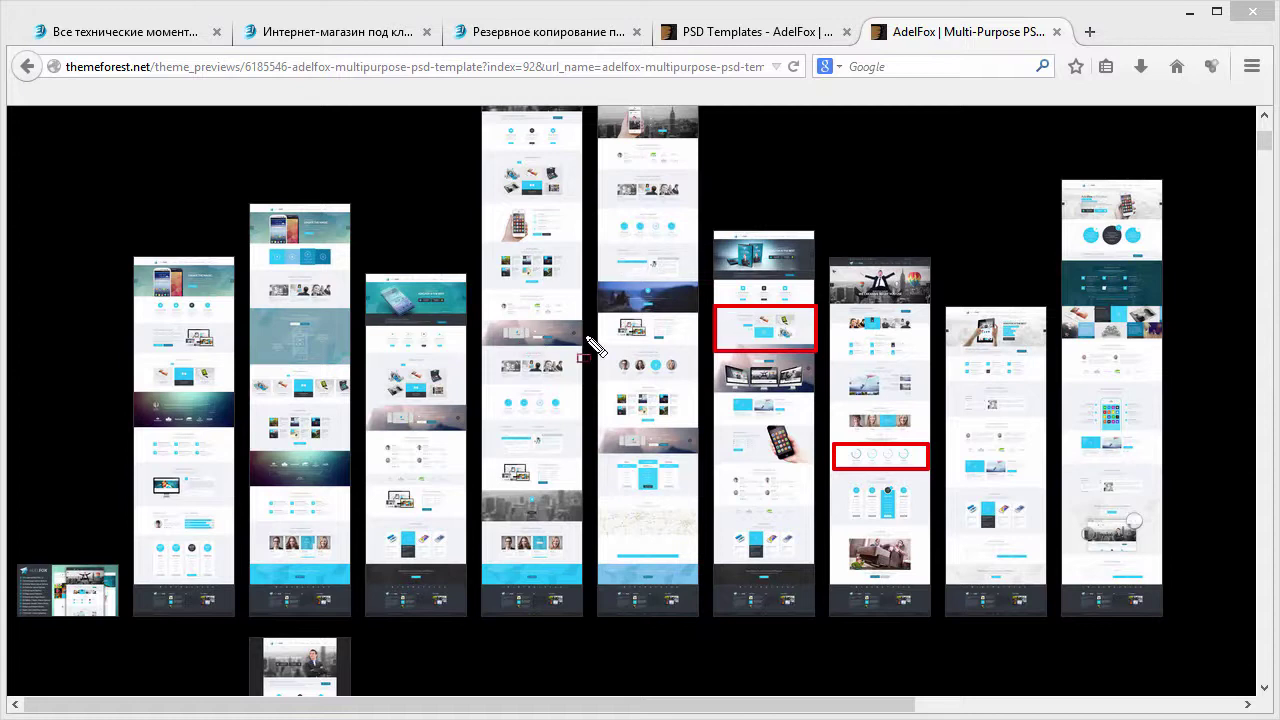
{"action": "mouse_move", "coordinate": [592, 314]}
{"action": "left_mouse_down"}
{"action": "mouse_move", "coordinate": [643, 343]}
{"action": "mouse_move", "coordinate": [697, 350]}
{"action": "left_mouse_up"}
{"action": "left_click_drag", "start_coordinate": [370, 437], "coordinate": [465, 487]}
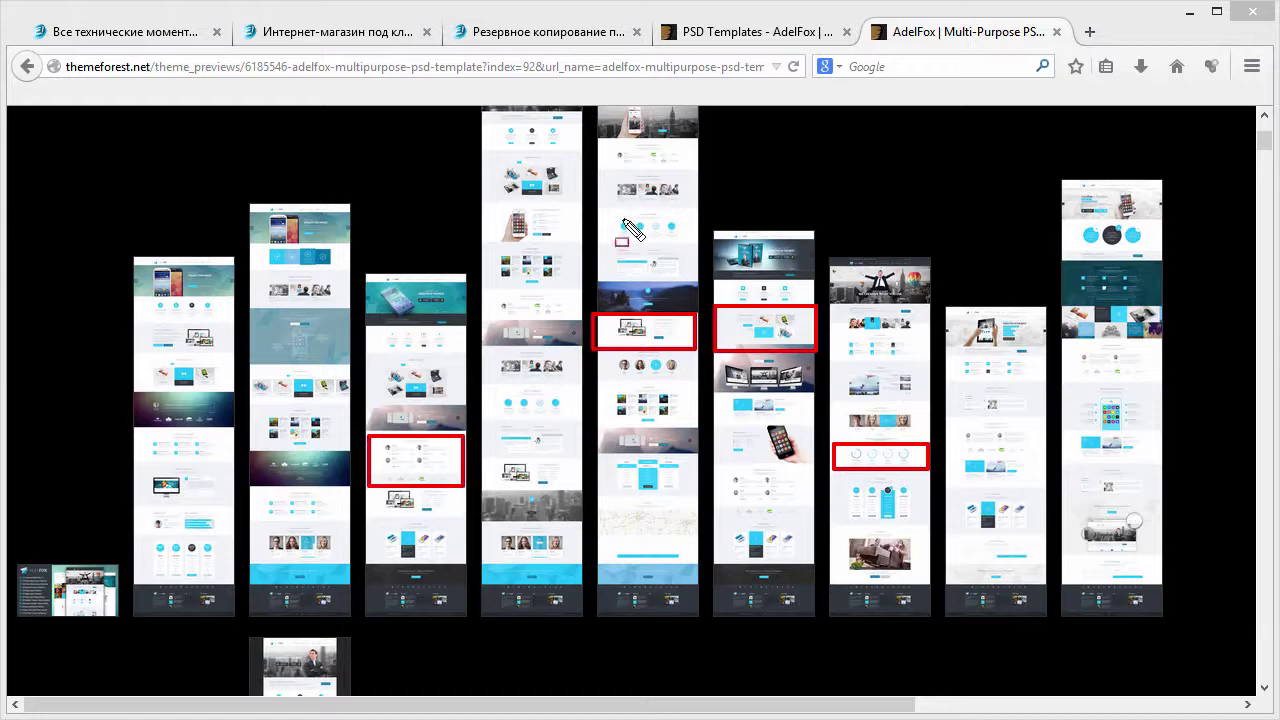
{"action": "key", "text": "Escape"}
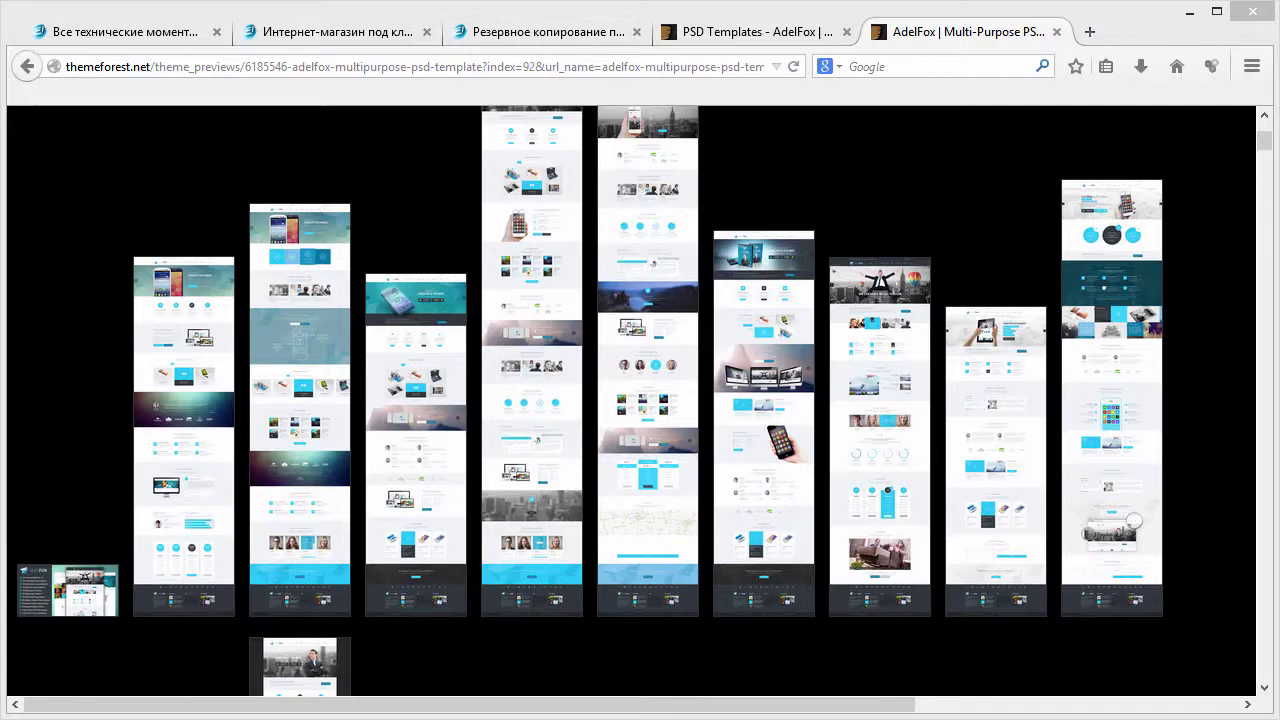
Switch back to Photoshop and review the adapted page in 01_index_version_01.psb over its full length, ending at the banner
{"action": "key", "text": "alt+Tab"}
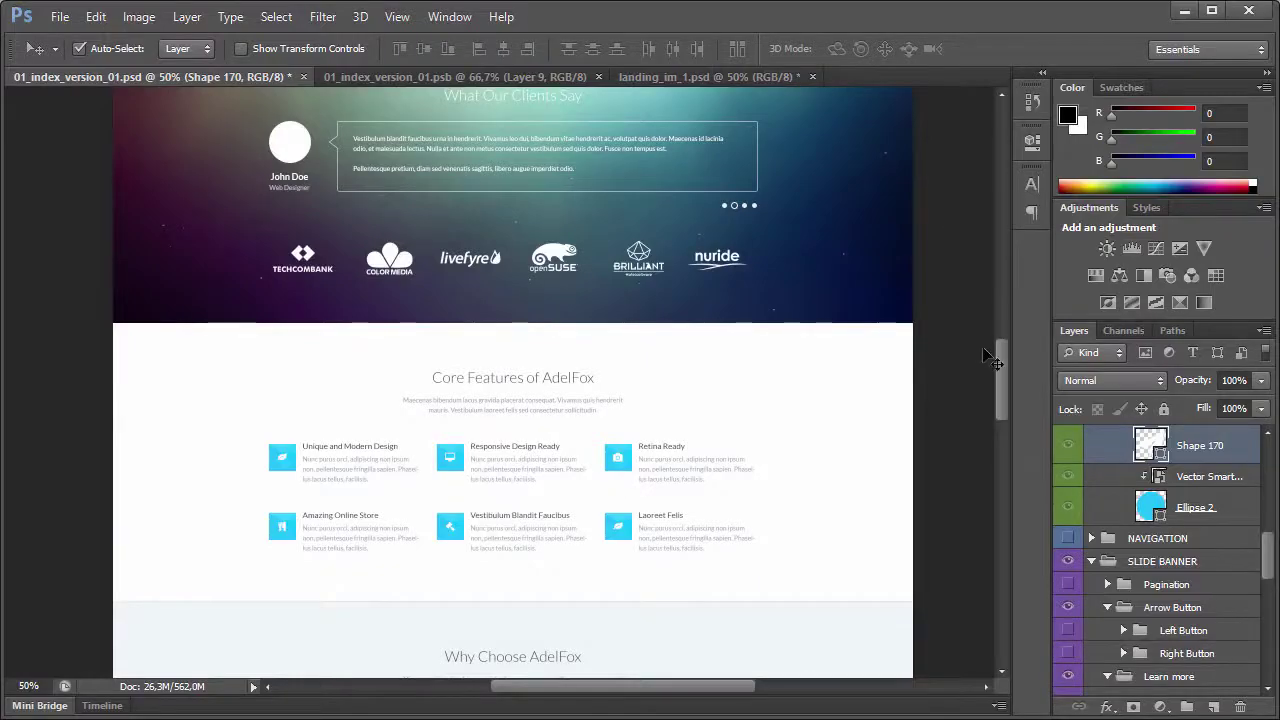
{"action": "left_click_drag", "start_coordinate": [998, 362], "coordinate": [1001, 430]}
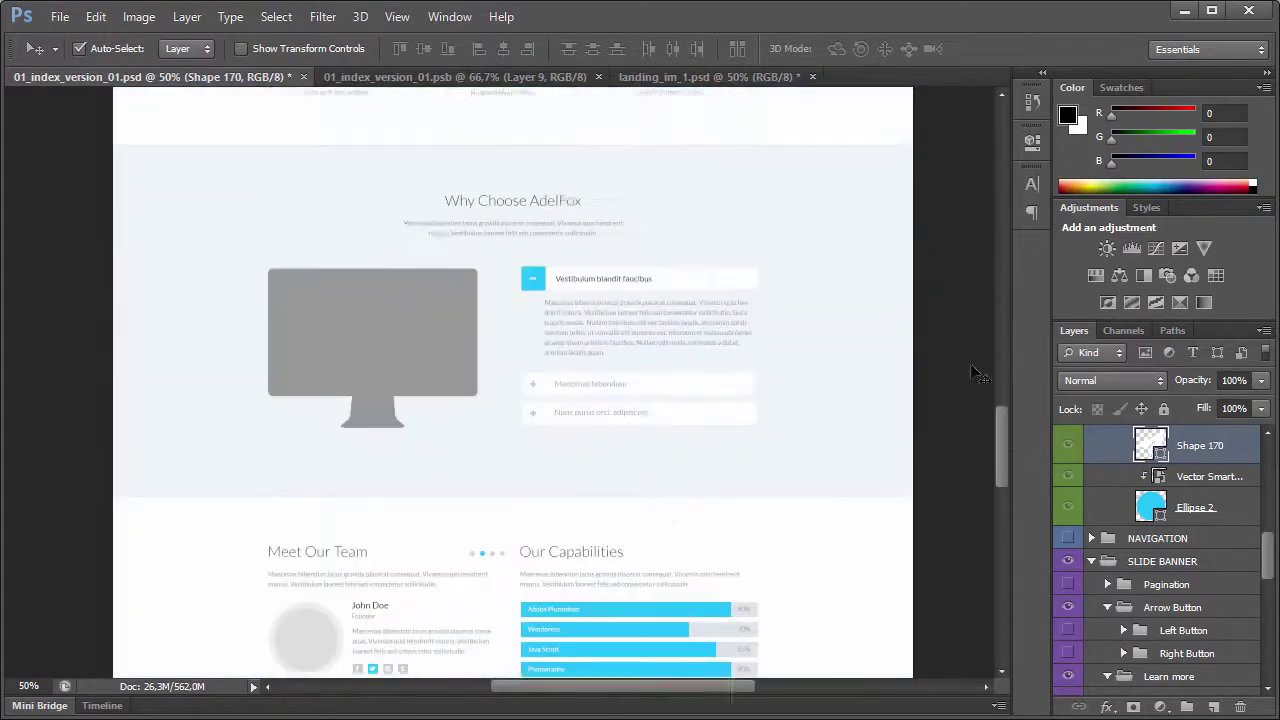
{"action": "left_click", "coordinate": [481, 80]}
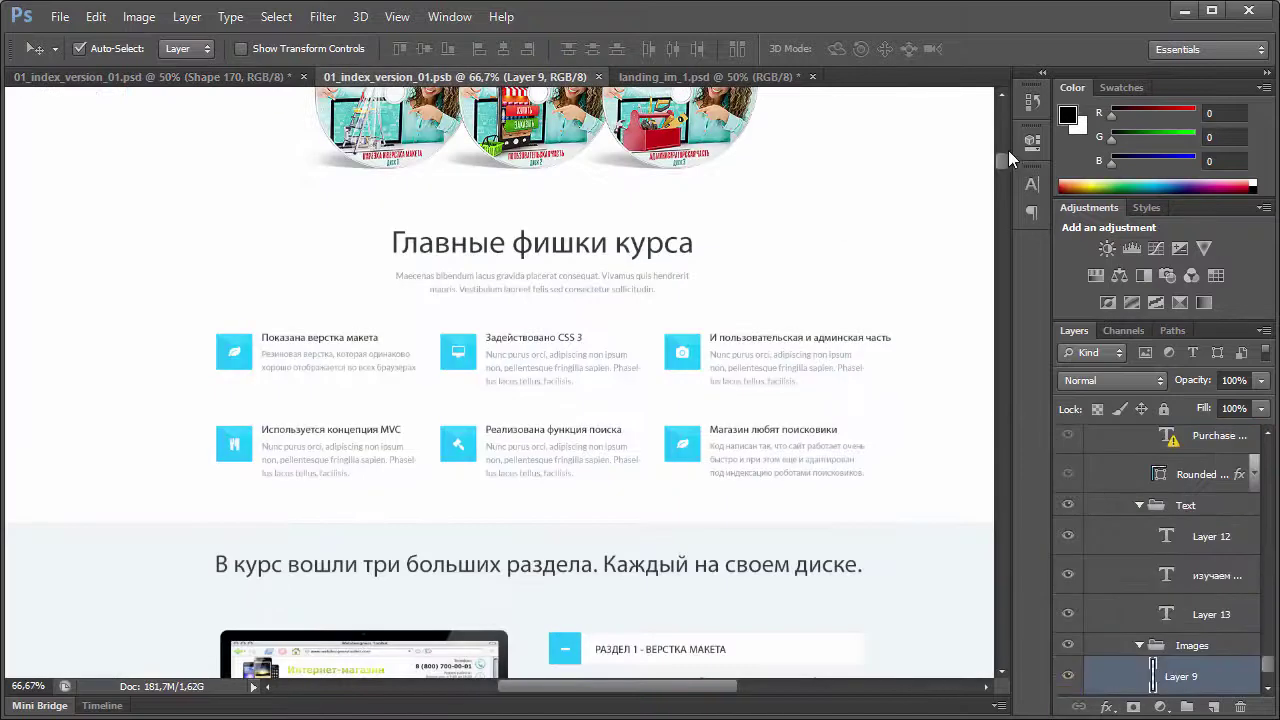
{"action": "left_click_drag", "start_coordinate": [1003, 156], "coordinate": [1004, 112]}
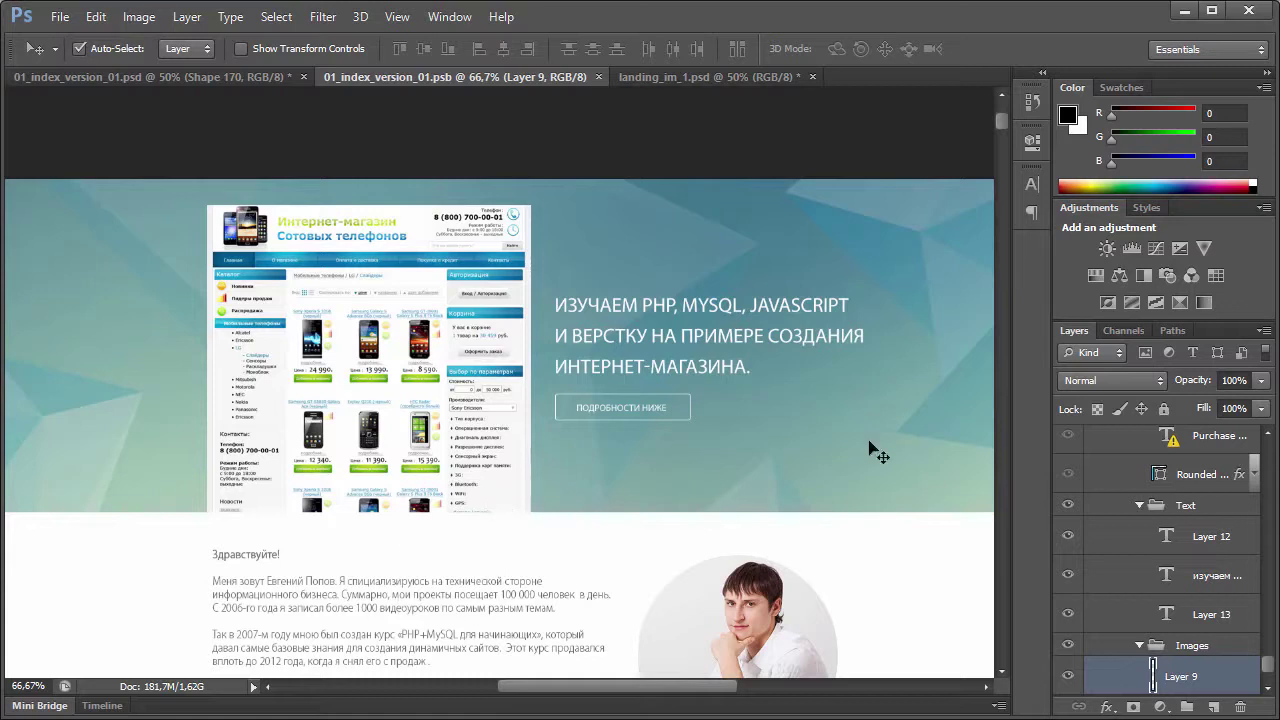
{"action": "left_click_drag", "start_coordinate": [1003, 124], "coordinate": [995, 302]}
{"action": "left_click_drag", "start_coordinate": [990, 378], "coordinate": [998, 568]}
{"action": "left_click_drag", "start_coordinate": [1005, 637], "coordinate": [1008, 110]}
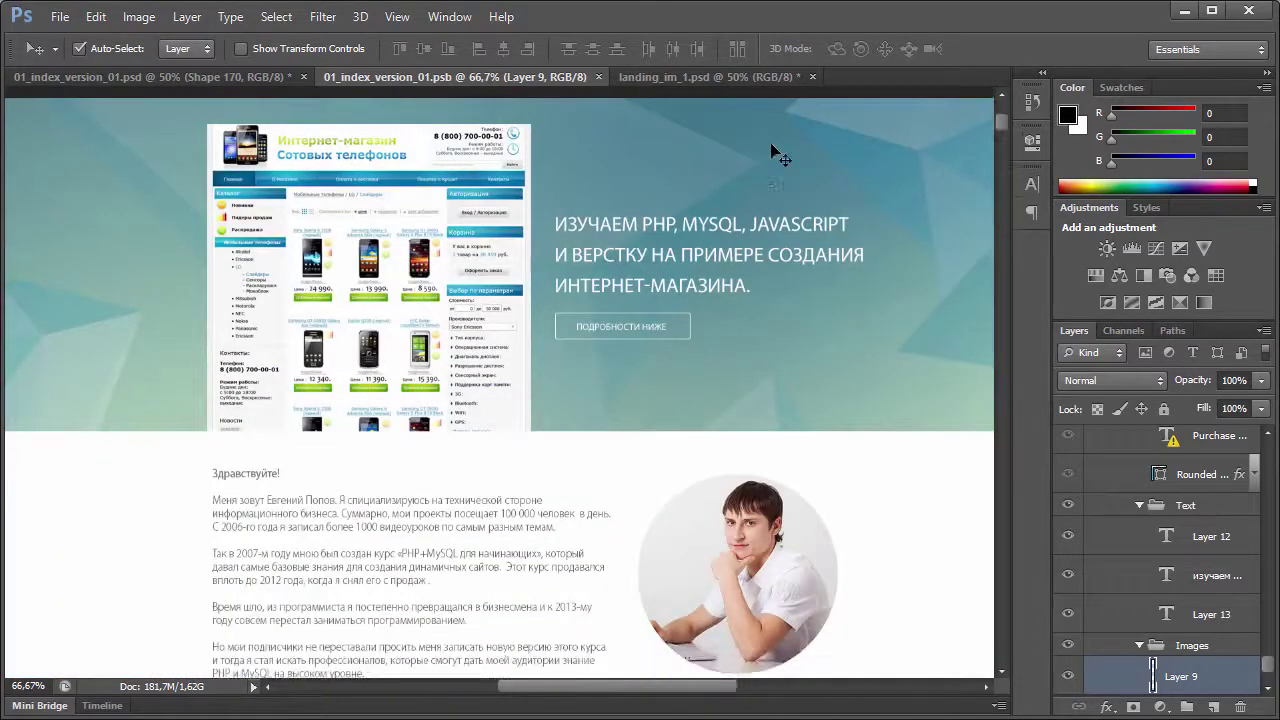
Compare the banner, greeting and authors sections of landing_im_1.psd with the same sections in 01_index_version_01.psb
{"action": "left_click", "coordinate": [675, 70]}
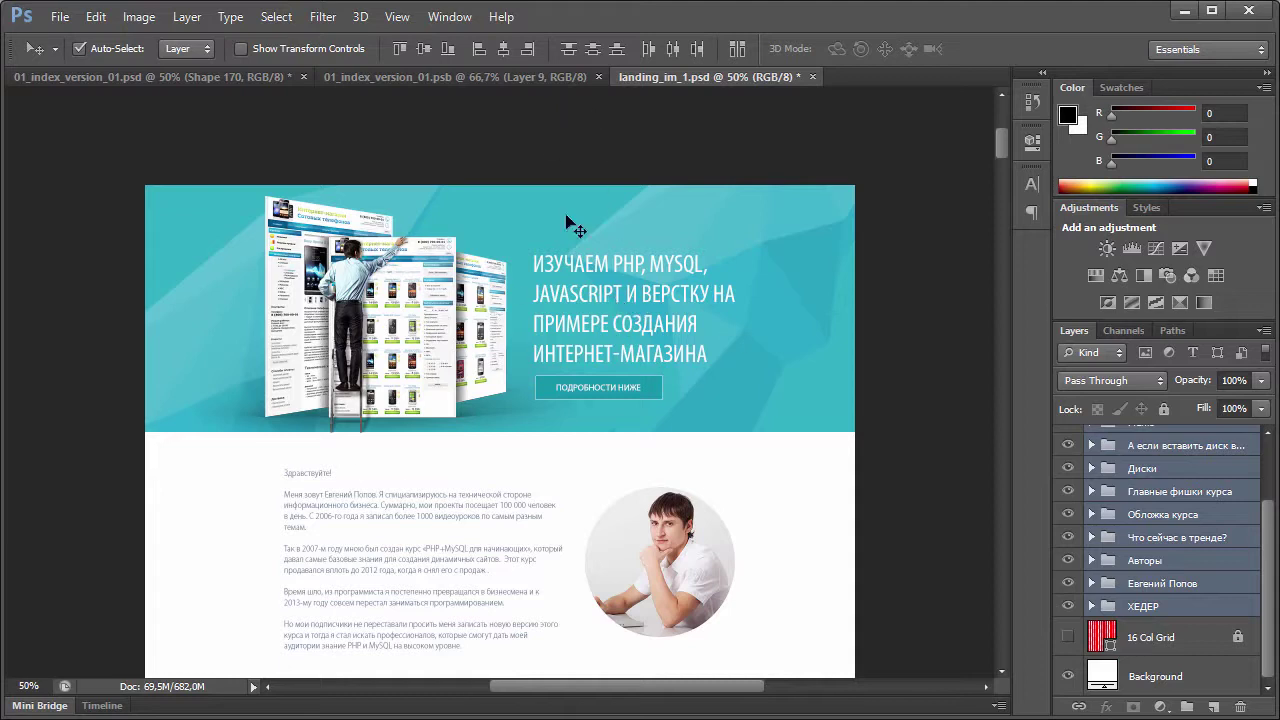
{"action": "left_click", "coordinate": [542, 79]}
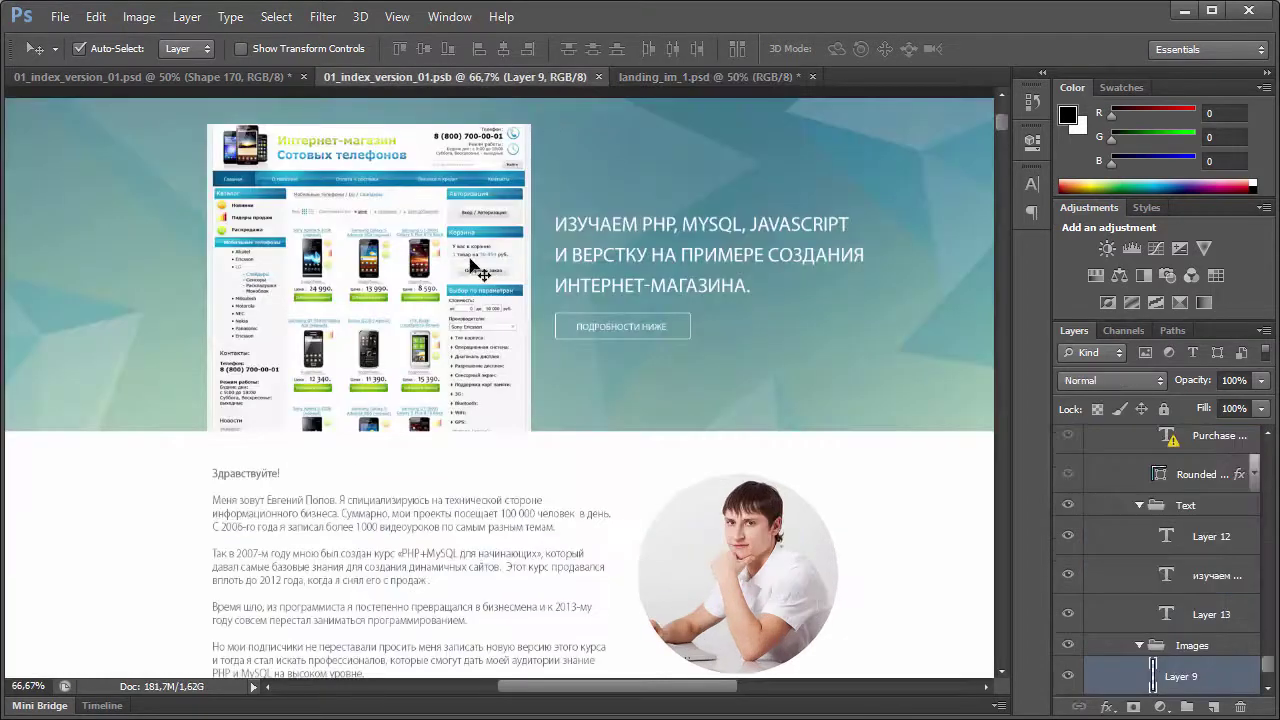
{"action": "left_click", "coordinate": [655, 78]}
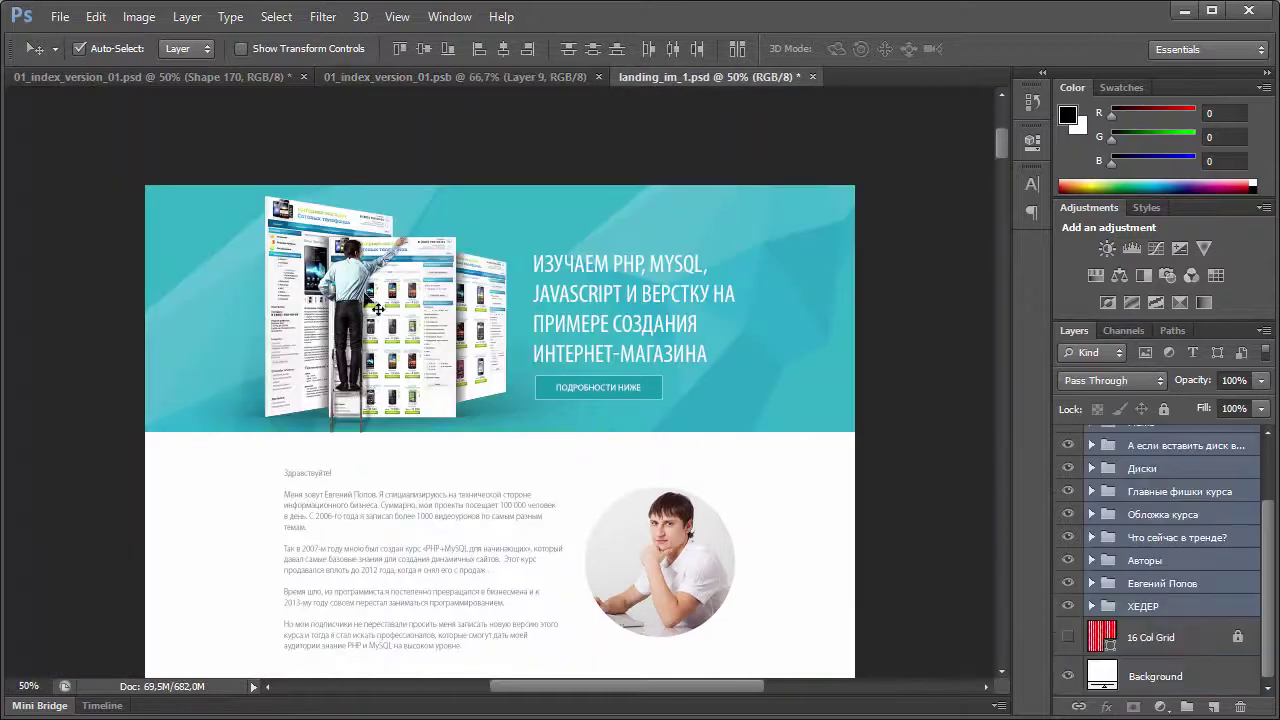
{"action": "scroll", "coordinate": [487, 444], "scroll_direction": "down", "scroll_amount": 3}
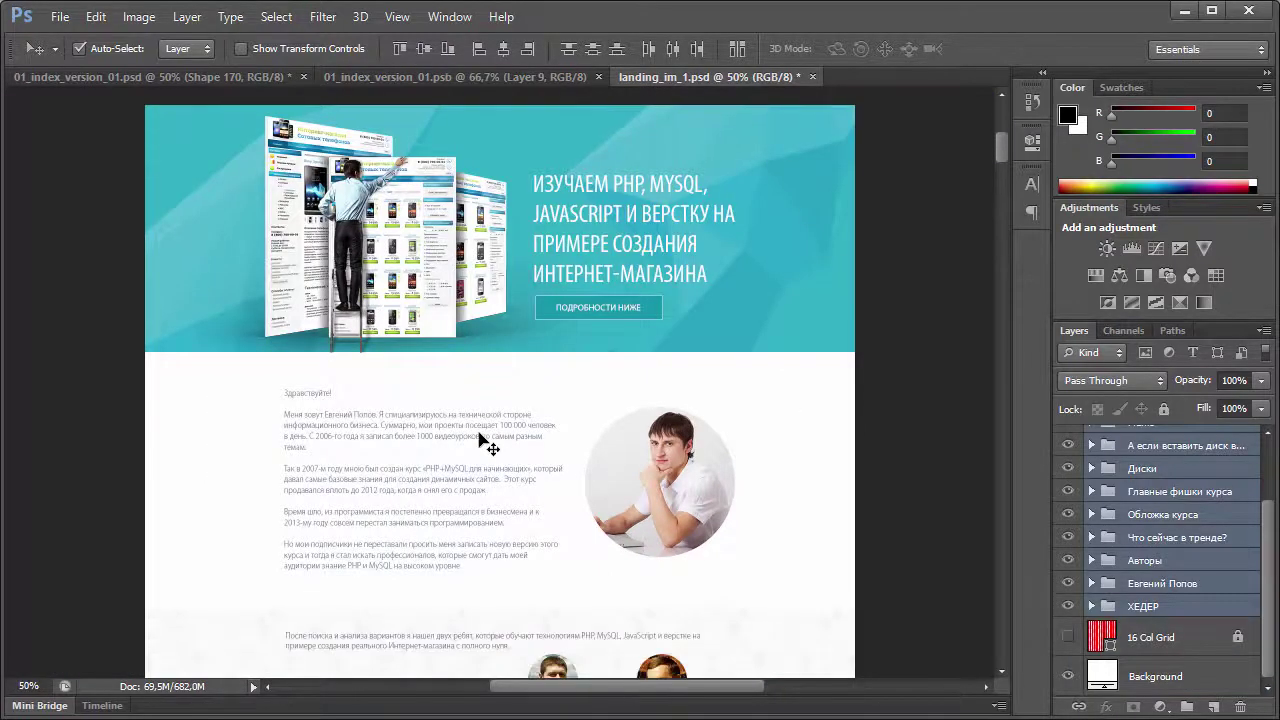
{"action": "scroll", "coordinate": [487, 444], "scroll_direction": "down", "scroll_amount": 2}
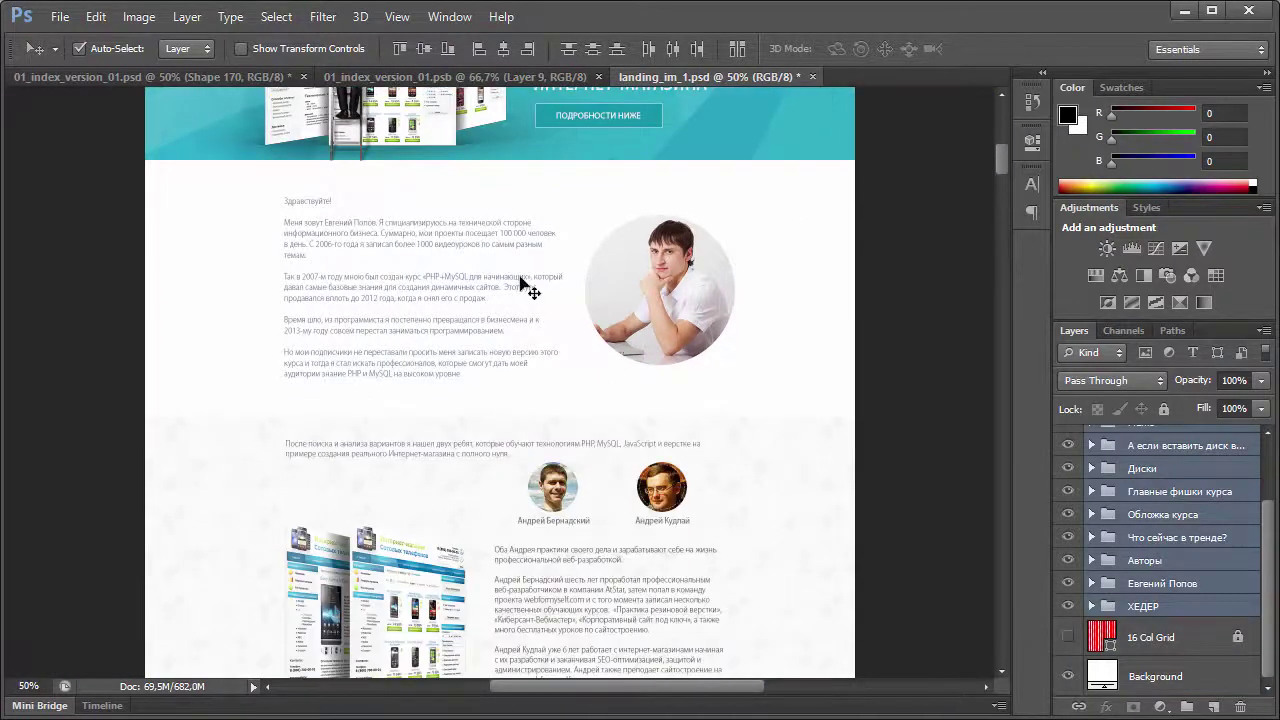
{"action": "left_click", "coordinate": [487, 78]}
{"action": "scroll", "coordinate": [534, 423], "scroll_direction": "down", "scroll_amount": 4}
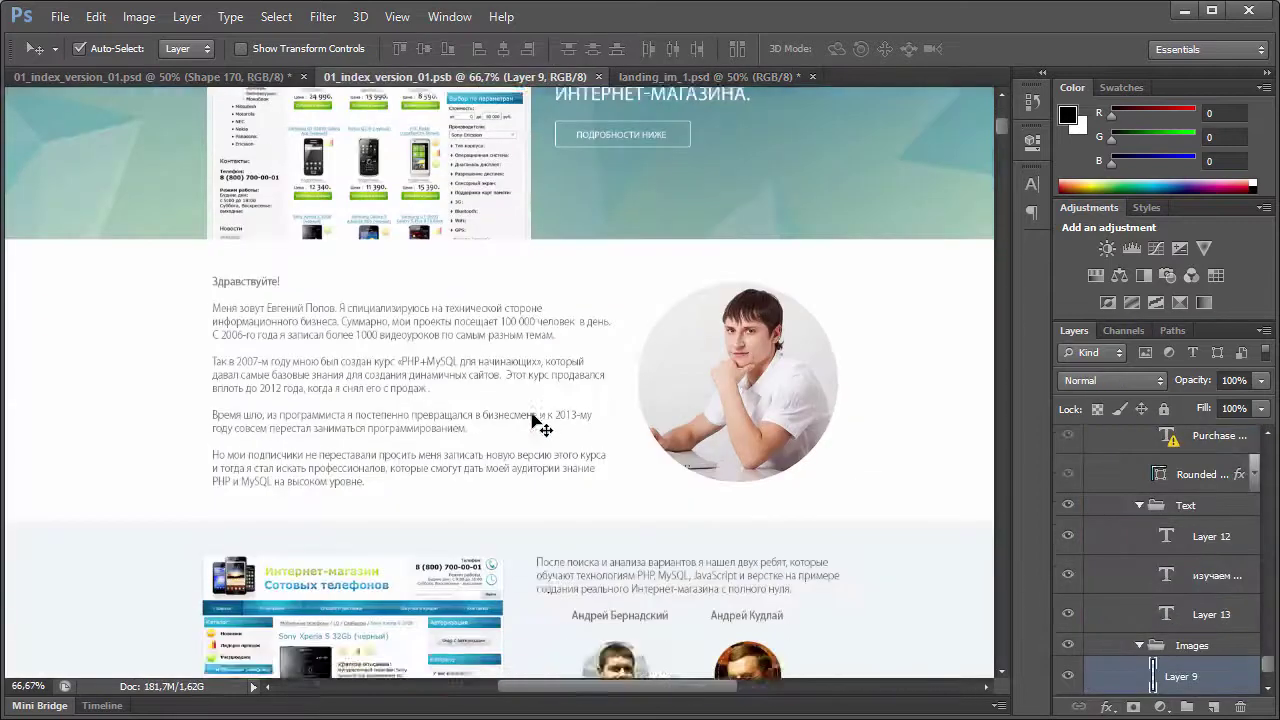
{"action": "scroll", "coordinate": [540, 425], "scroll_direction": "down", "scroll_amount": 3}
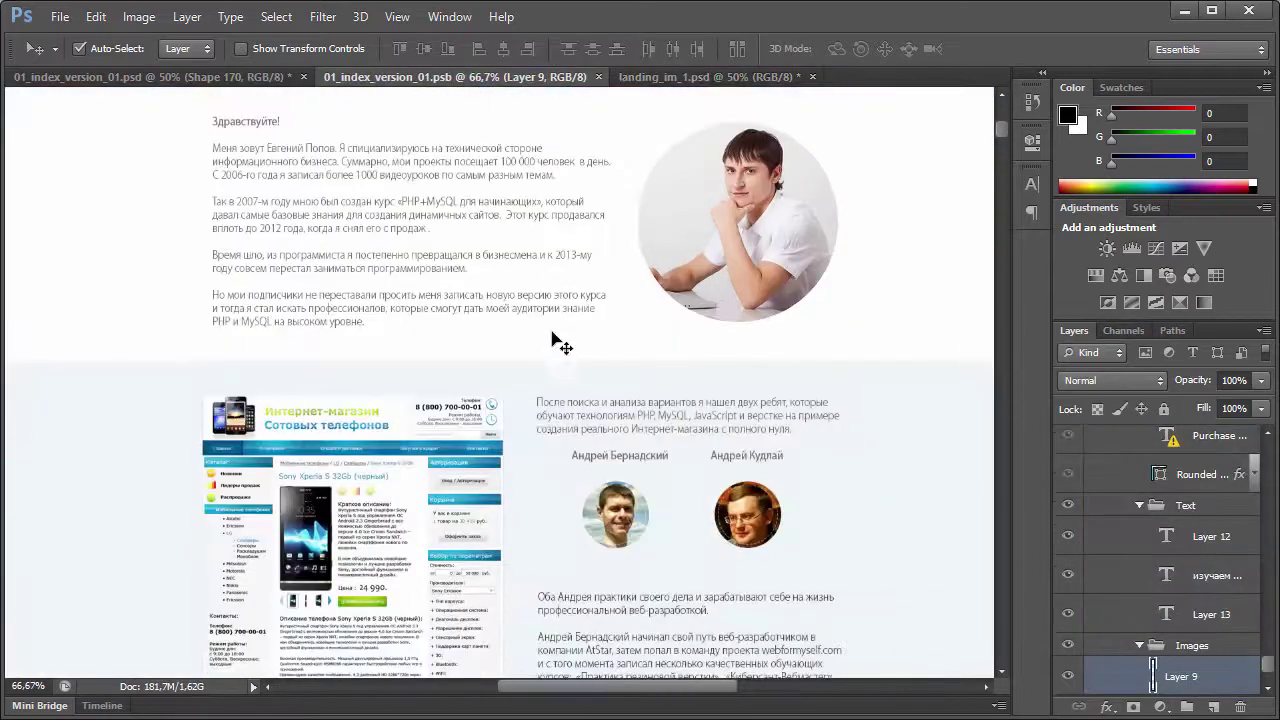
{"action": "left_click", "coordinate": [673, 80]}
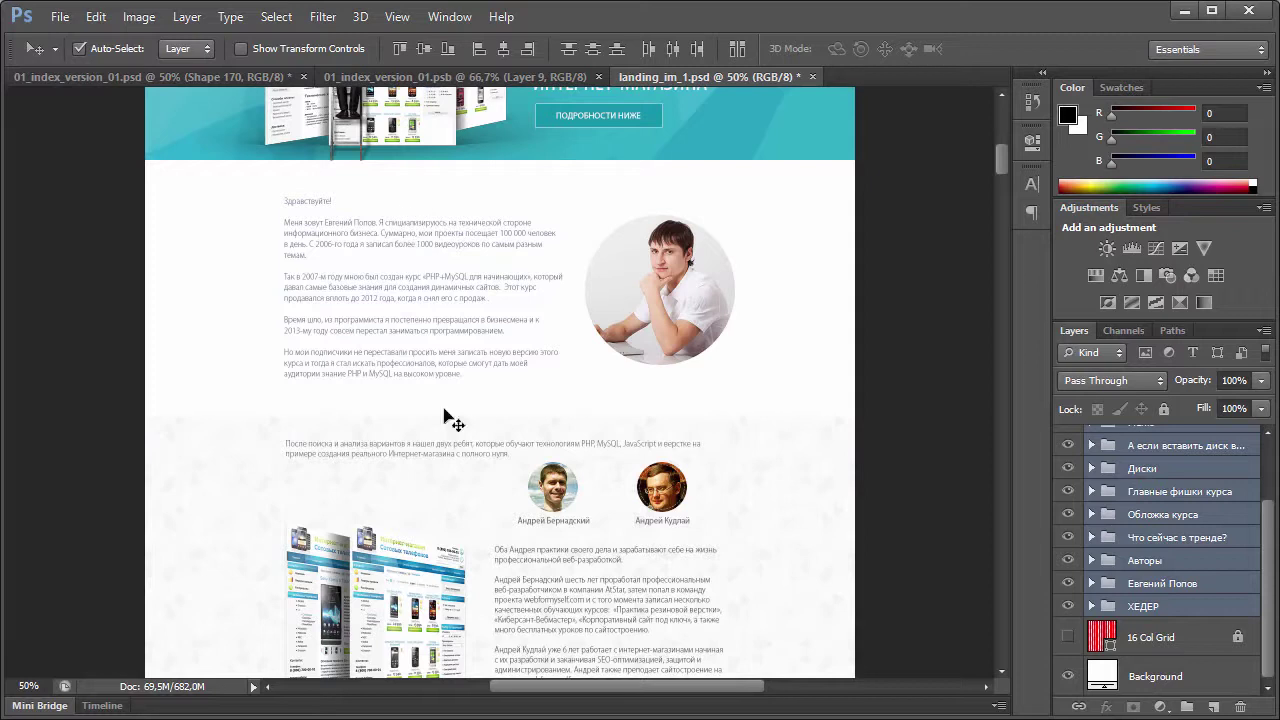
{"action": "scroll", "coordinate": [578, 460], "scroll_direction": "down", "scroll_amount": 4}
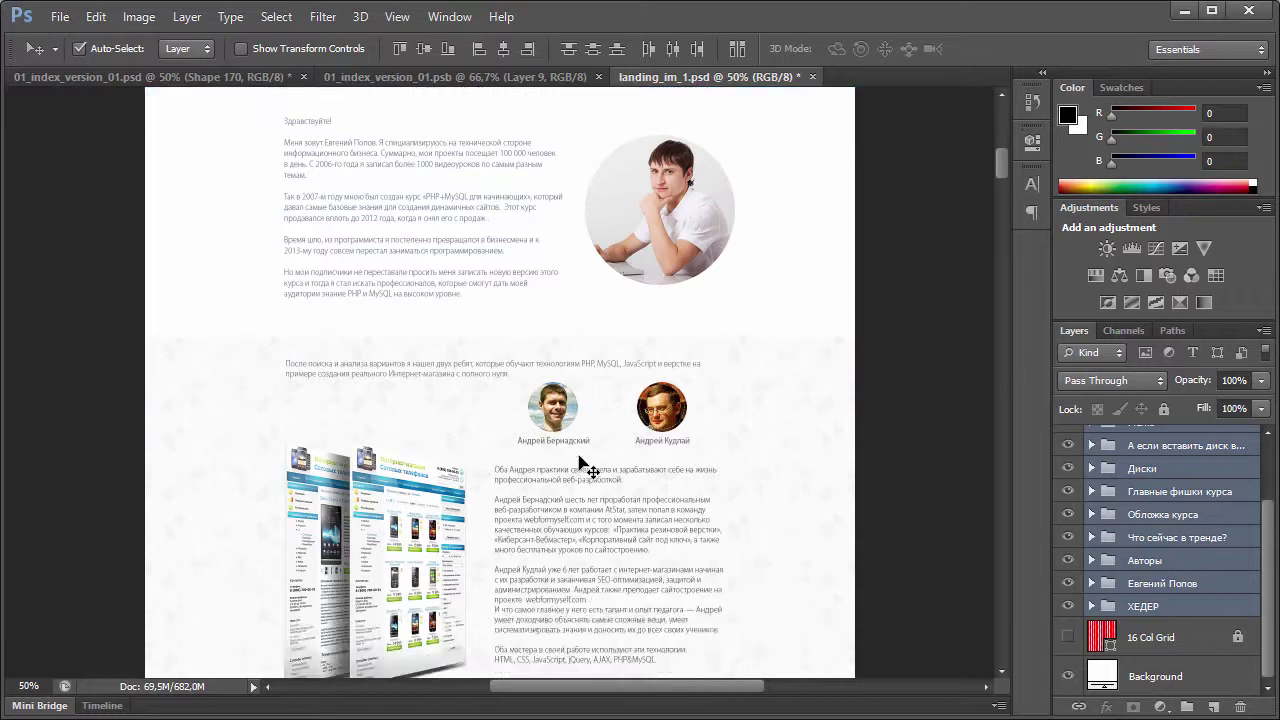
Examine the certificates and the teal trend section in landing_im_1.psd, checking them against 01_index_version_01.psb
{"action": "scroll", "coordinate": [585, 470], "scroll_direction": "down", "scroll_amount": 15}
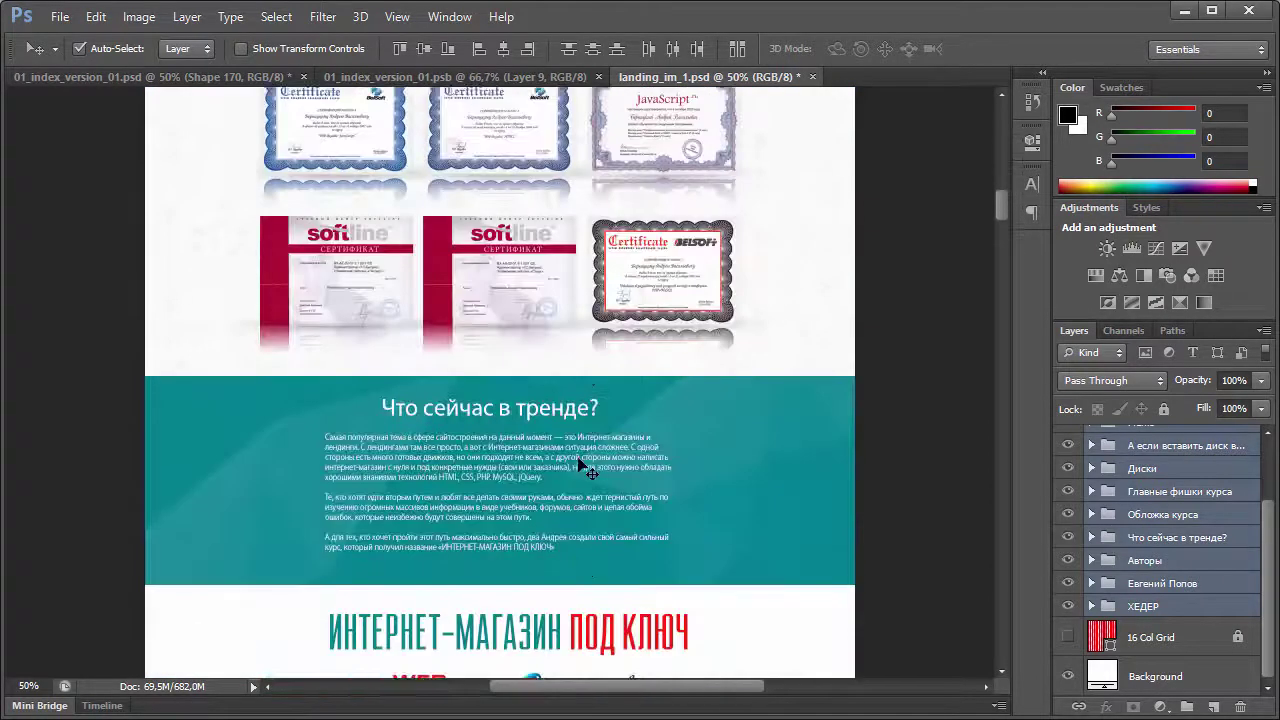
{"action": "left_click", "coordinate": [466, 76]}
{"action": "scroll", "coordinate": [523, 360], "scroll_direction": "down", "scroll_amount": 5}
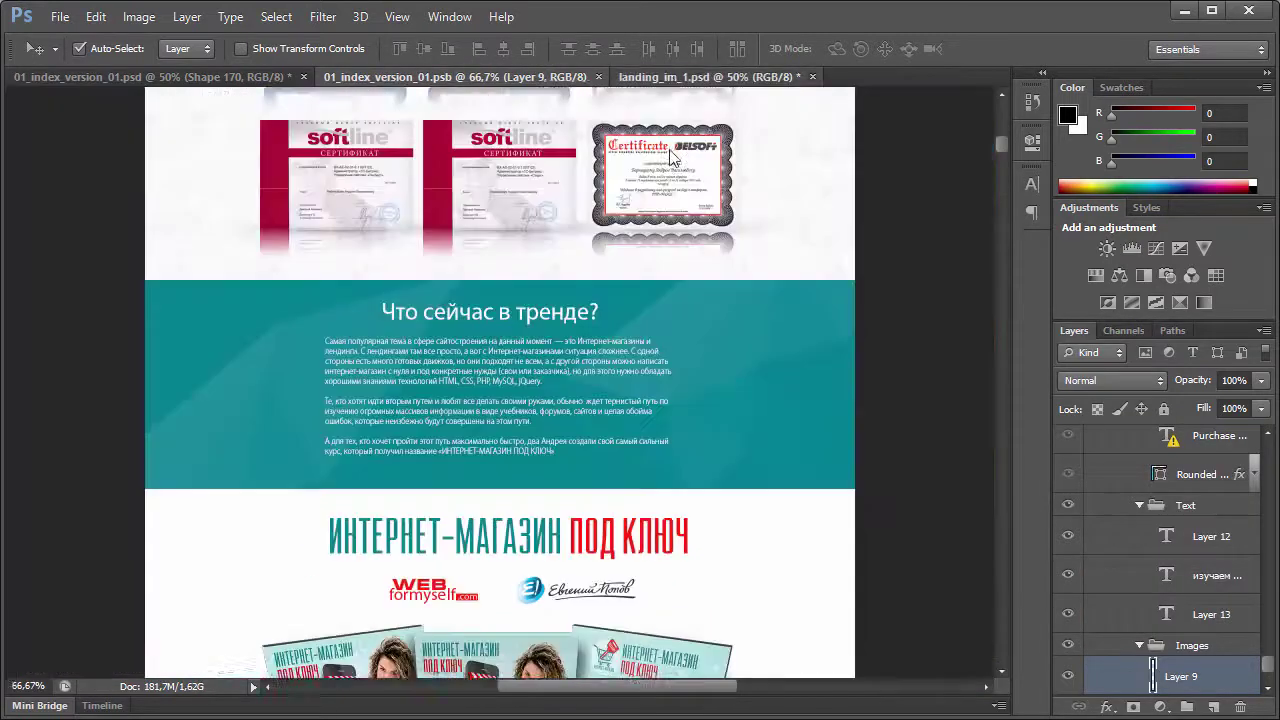
{"action": "key", "text": "ctrl+Tab"}
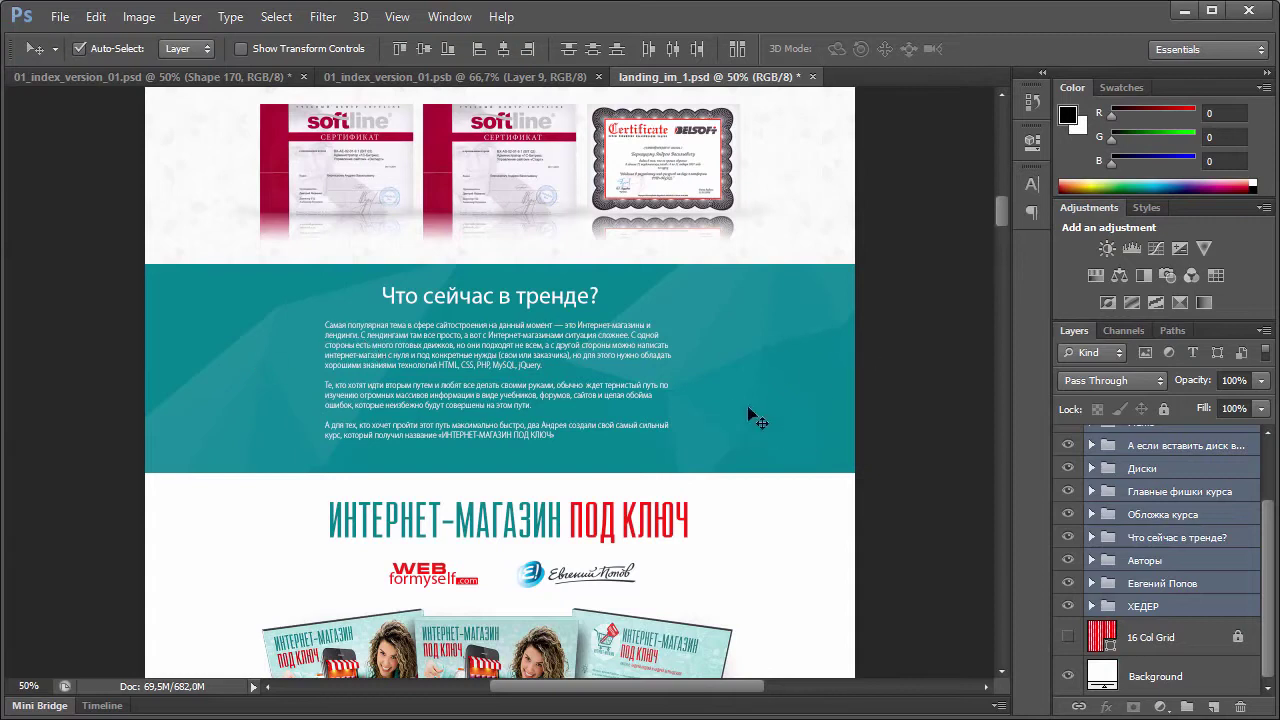
{"action": "scroll", "coordinate": [840, 340], "scroll_direction": "up", "scroll_amount": 2}
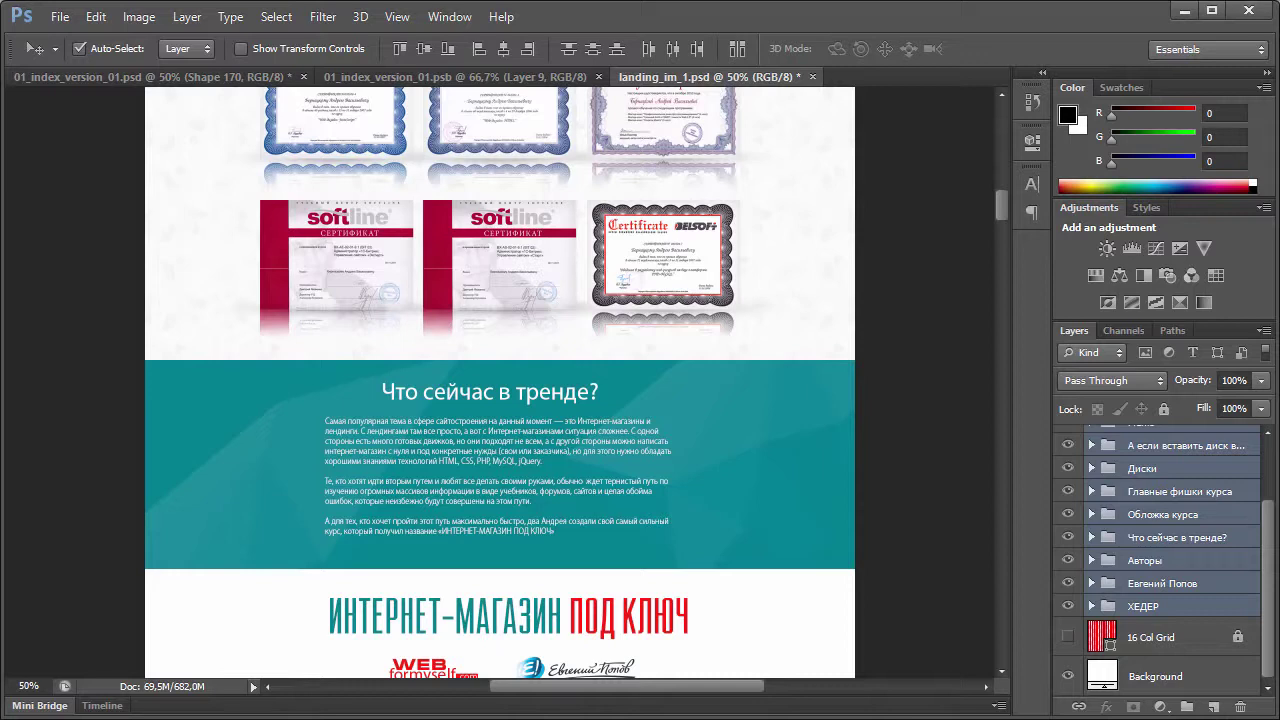
Switch to Firefox, close the enlarged screenshot on the published disc60 page, and review its design from the banner down to the lesson lists
{"action": "key", "text": "alt+Tab"}
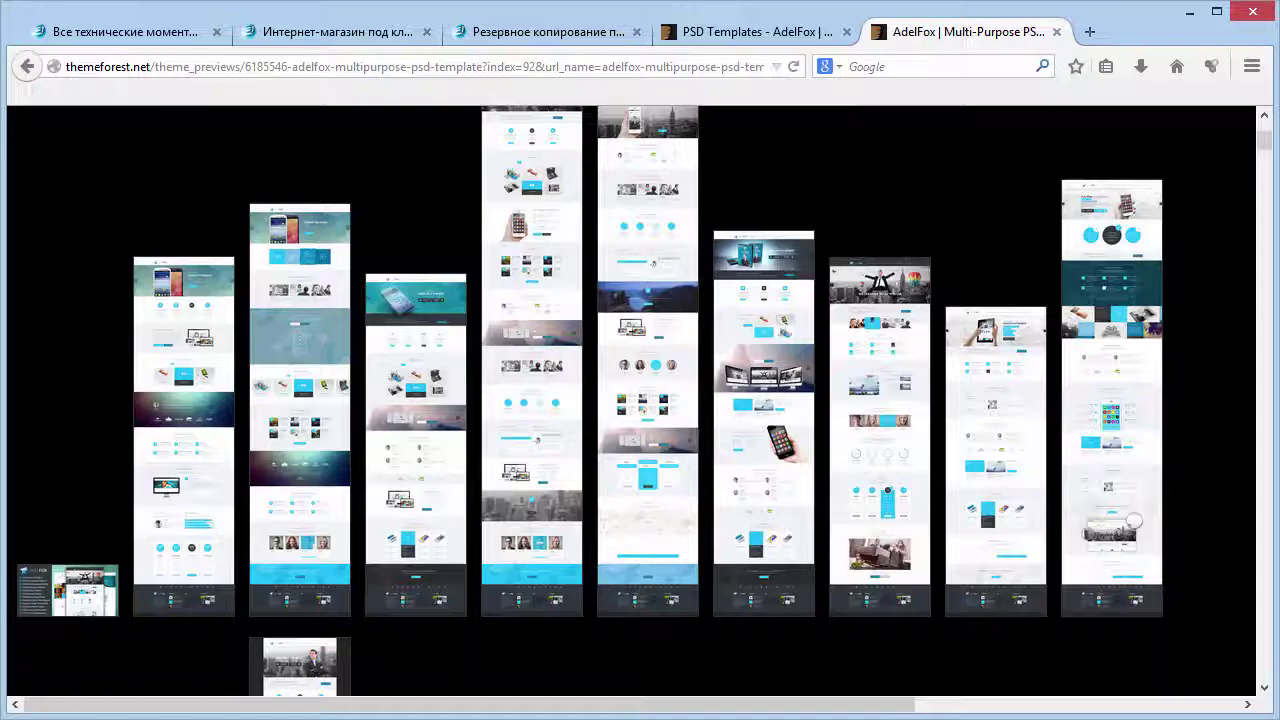
{"action": "left_click", "coordinate": [295, 36]}
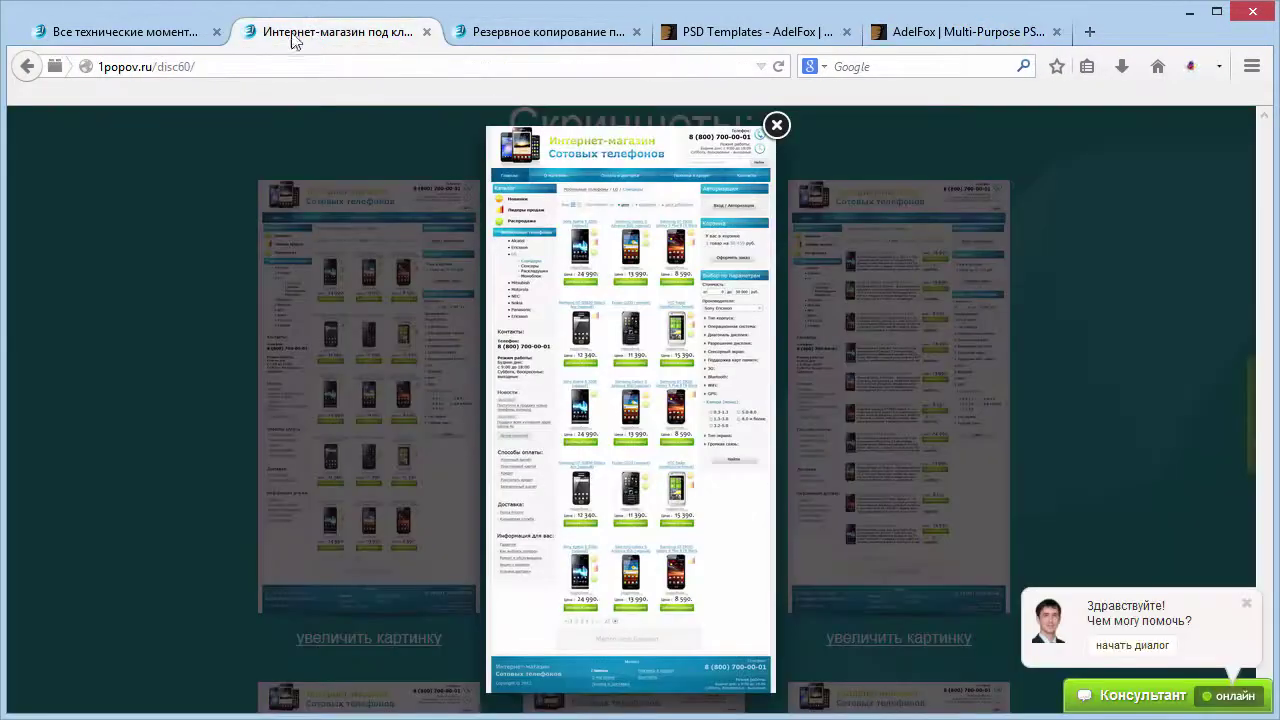
{"action": "left_click", "coordinate": [777, 125]}
{"action": "left_click_drag", "start_coordinate": [1267, 378], "coordinate": [1262, 145]}
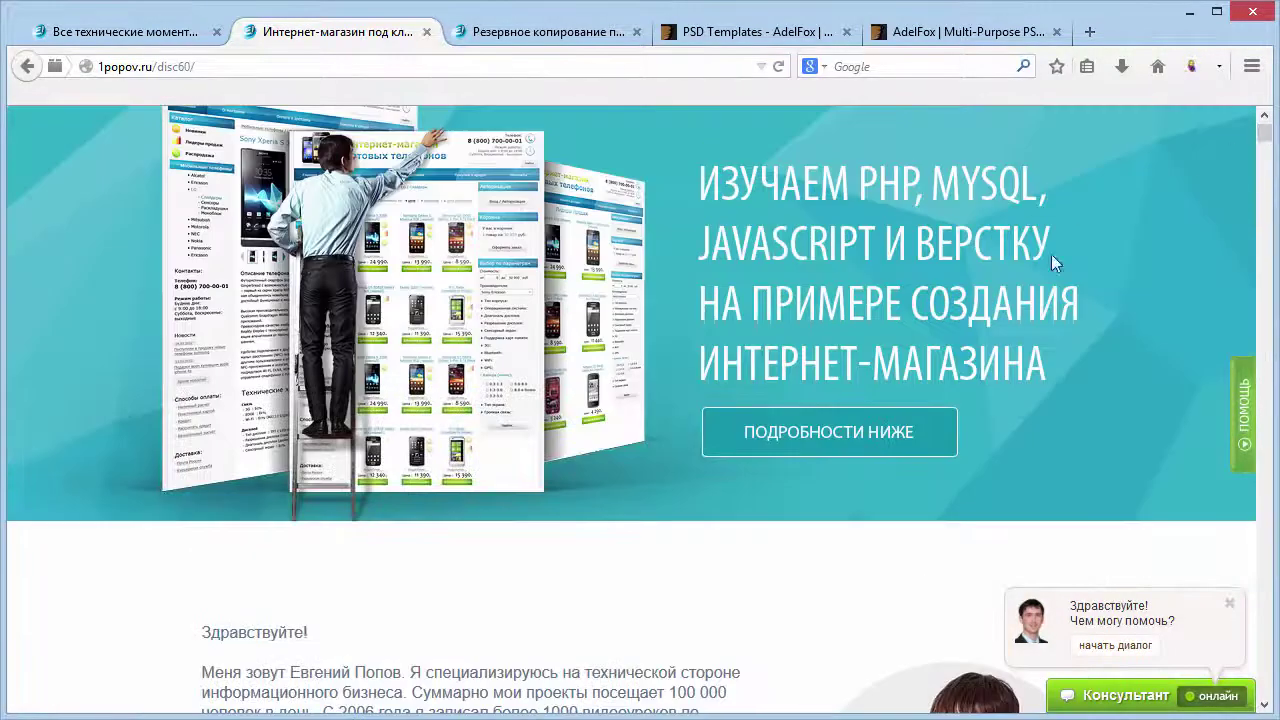
{"action": "scroll", "coordinate": [981, 300], "scroll_direction": "down", "scroll_amount": 10}
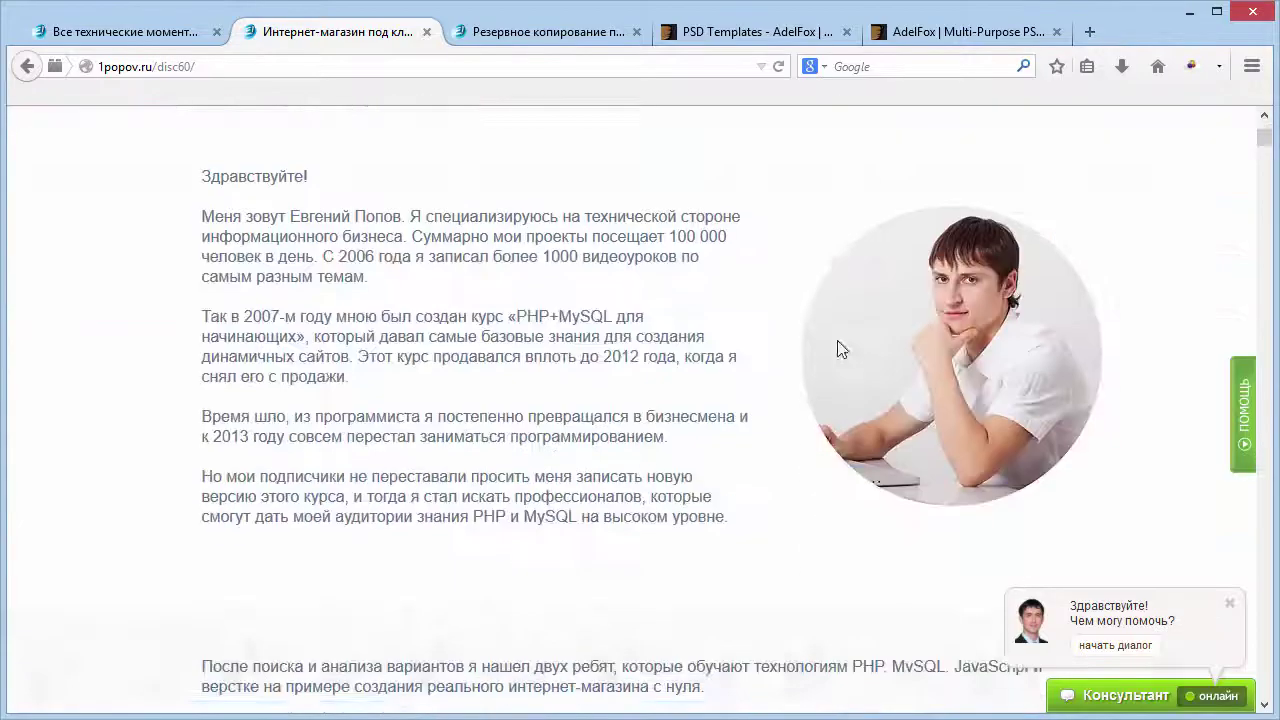
{"action": "scroll", "coordinate": [790, 428], "scroll_direction": "down", "scroll_amount": 15}
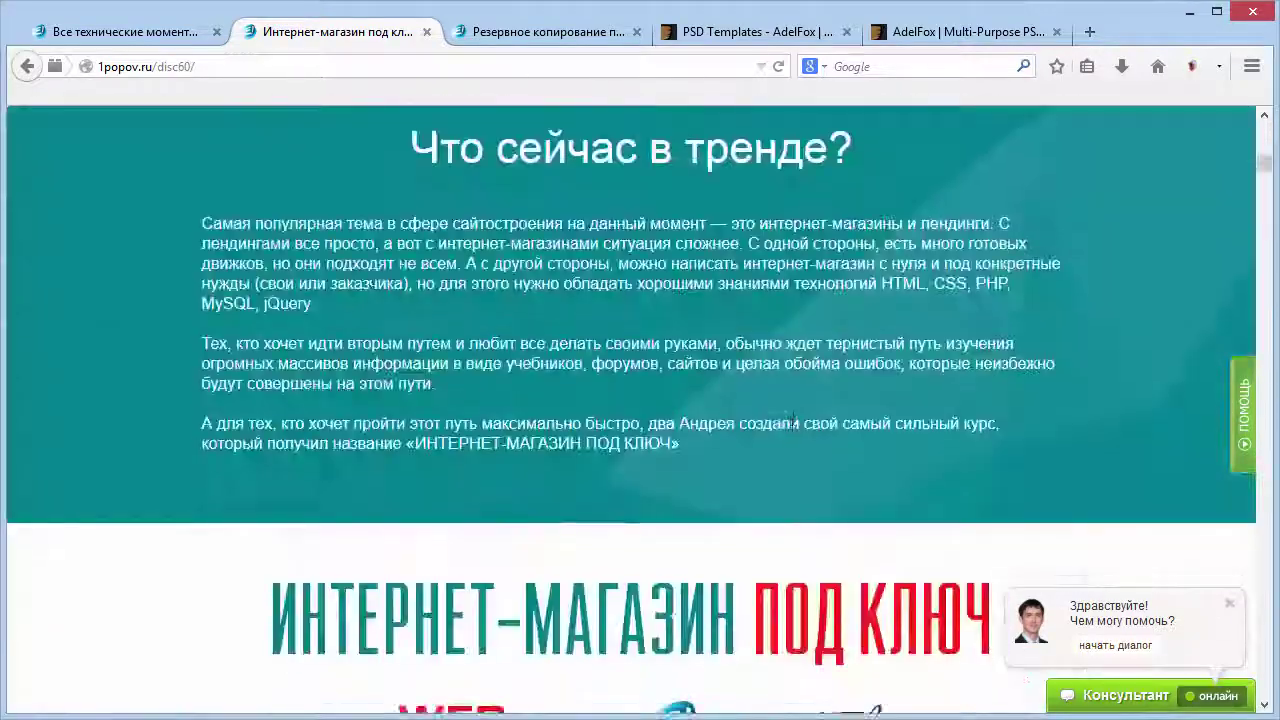
{"action": "scroll", "coordinate": [787, 428], "scroll_direction": "down", "scroll_amount": 15}
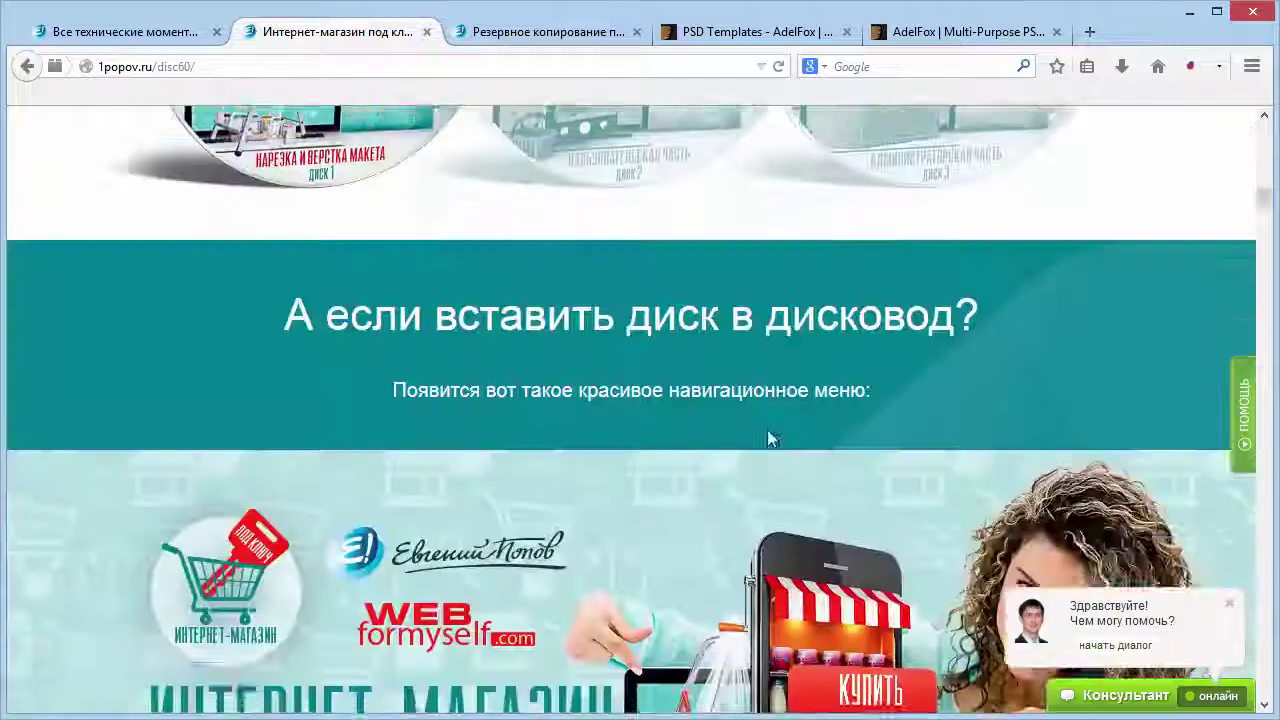
{"action": "scroll", "coordinate": [765, 430], "scroll_direction": "down", "scroll_amount": 5}
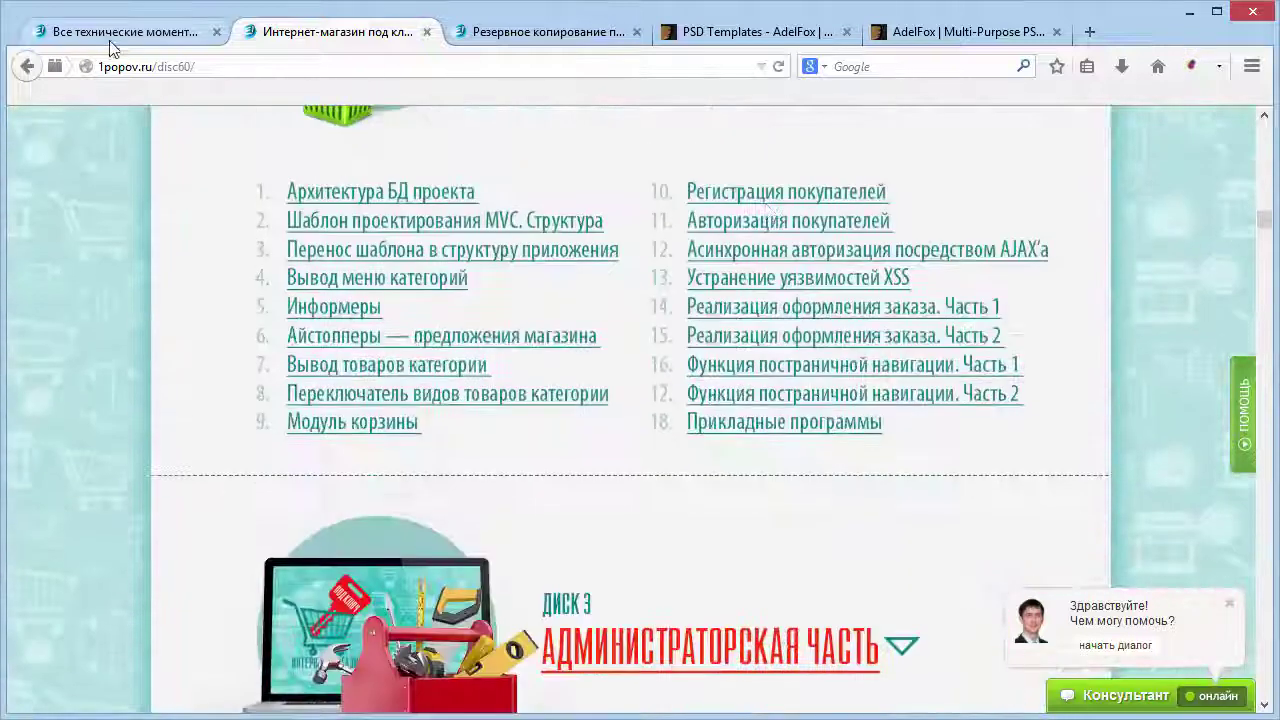
Compare the plain text layout of the disc1 sales page with the disc60 landing page, continuing to the numbered benefits list
{"action": "left_click", "coordinate": [112, 44]}
{"action": "scroll", "coordinate": [586, 398], "scroll_direction": "down", "scroll_amount": 5}
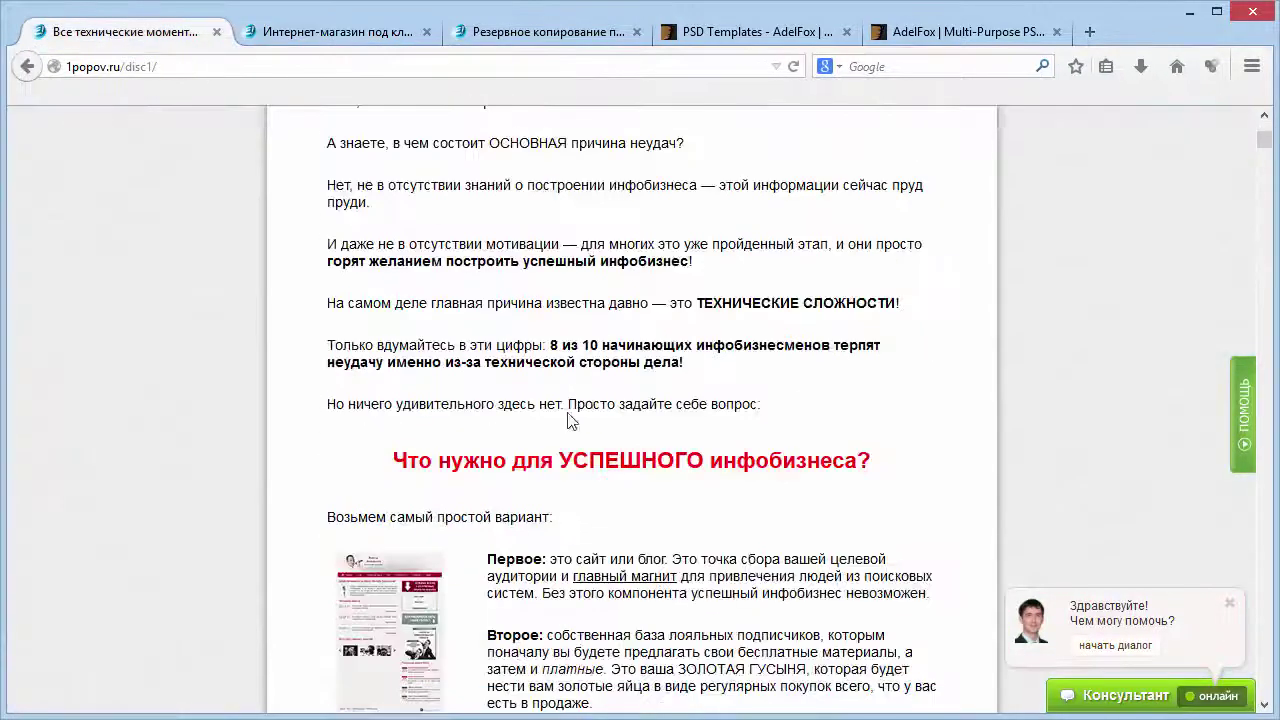
{"action": "scroll", "coordinate": [571, 421], "scroll_direction": "down", "scroll_amount": 2}
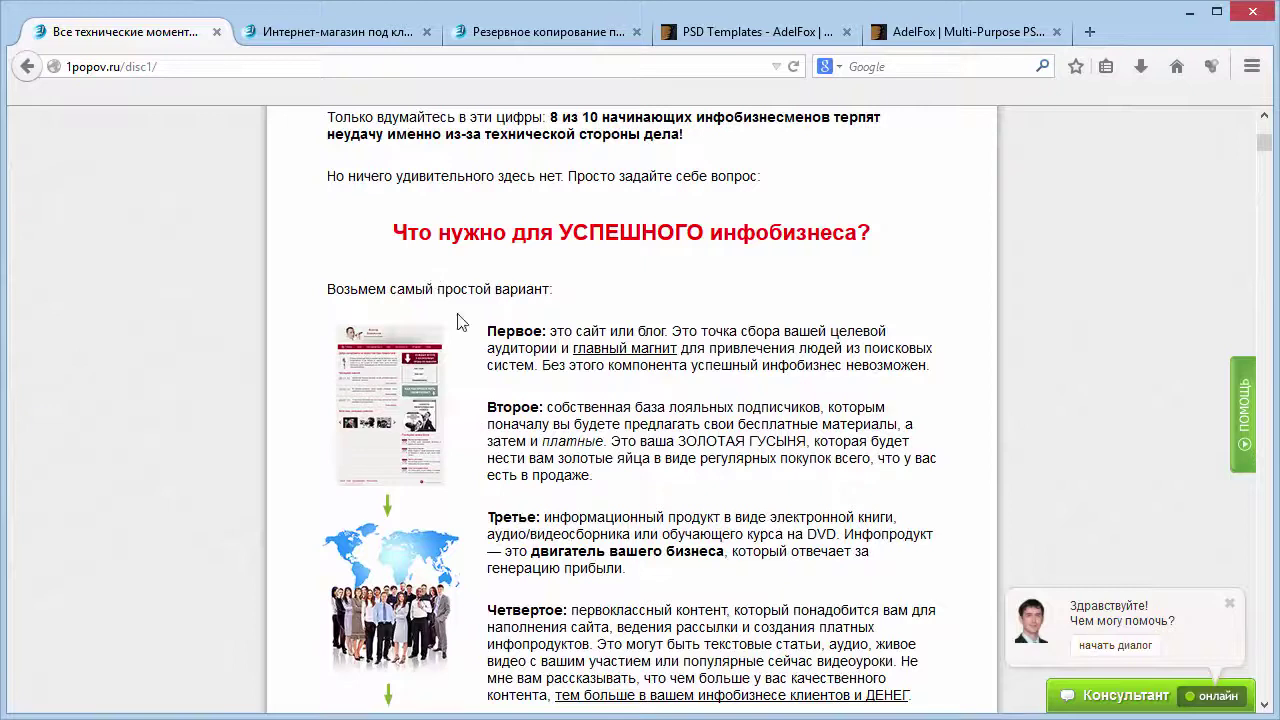
{"action": "left_click", "coordinate": [355, 38]}
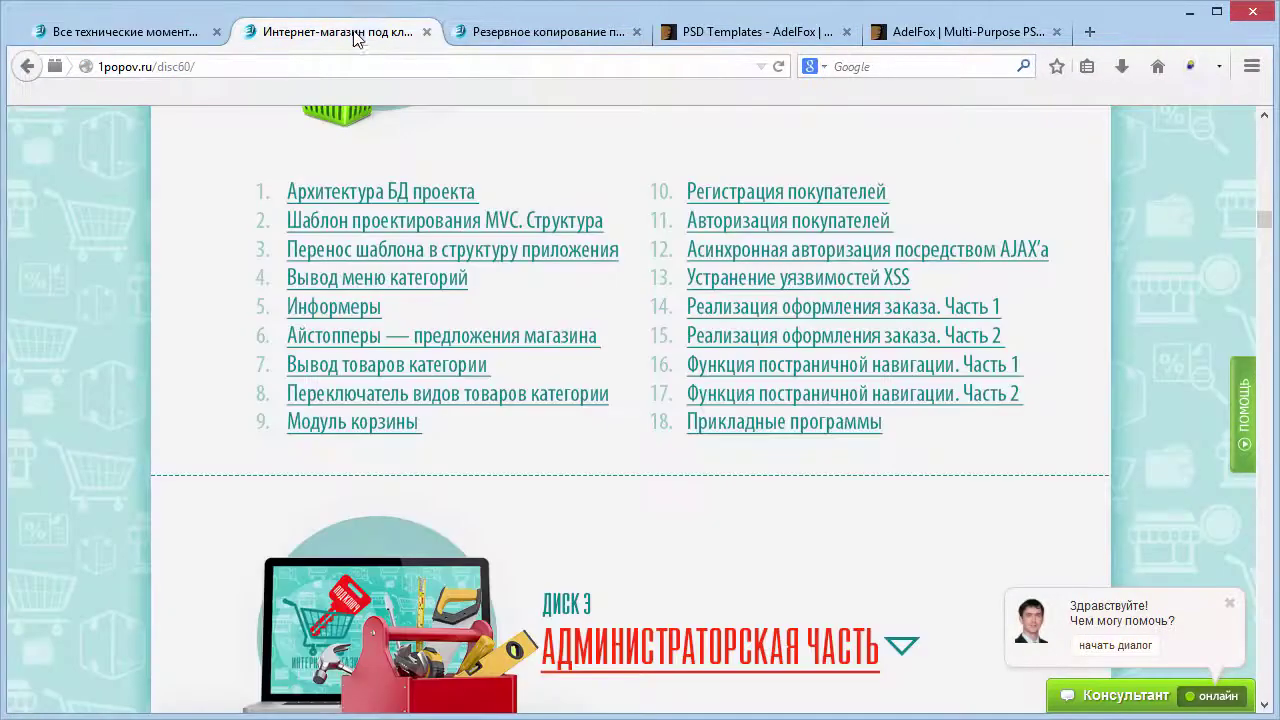
{"action": "left_click_drag", "start_coordinate": [1268, 224], "coordinate": [1265, 276]}
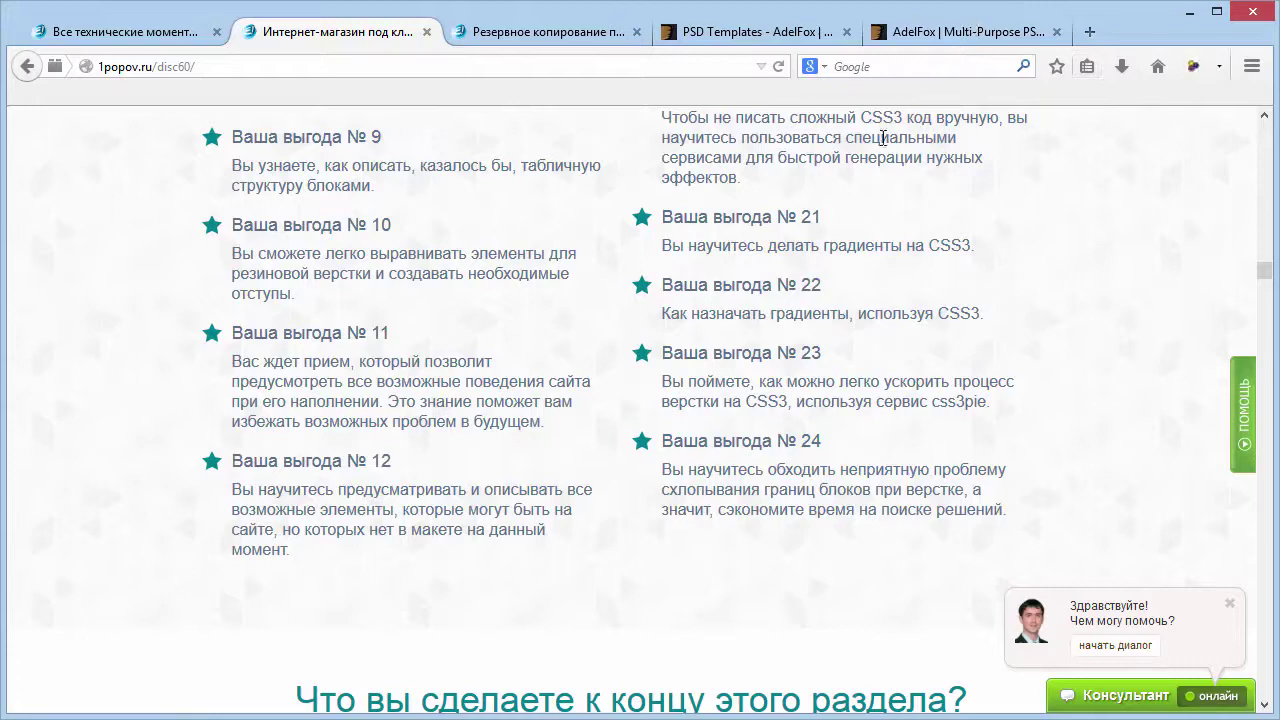
Open the AdelFox Multi-Purpose PSD Template item page on ThemeForest and view its heading and purchase section
{"action": "left_click", "coordinate": [790, 32]}
{"action": "mouse_move", "coordinate": [907, 212]}
{"action": "scroll", "coordinate": [577, 400], "scroll_direction": "up", "scroll_amount": 2}
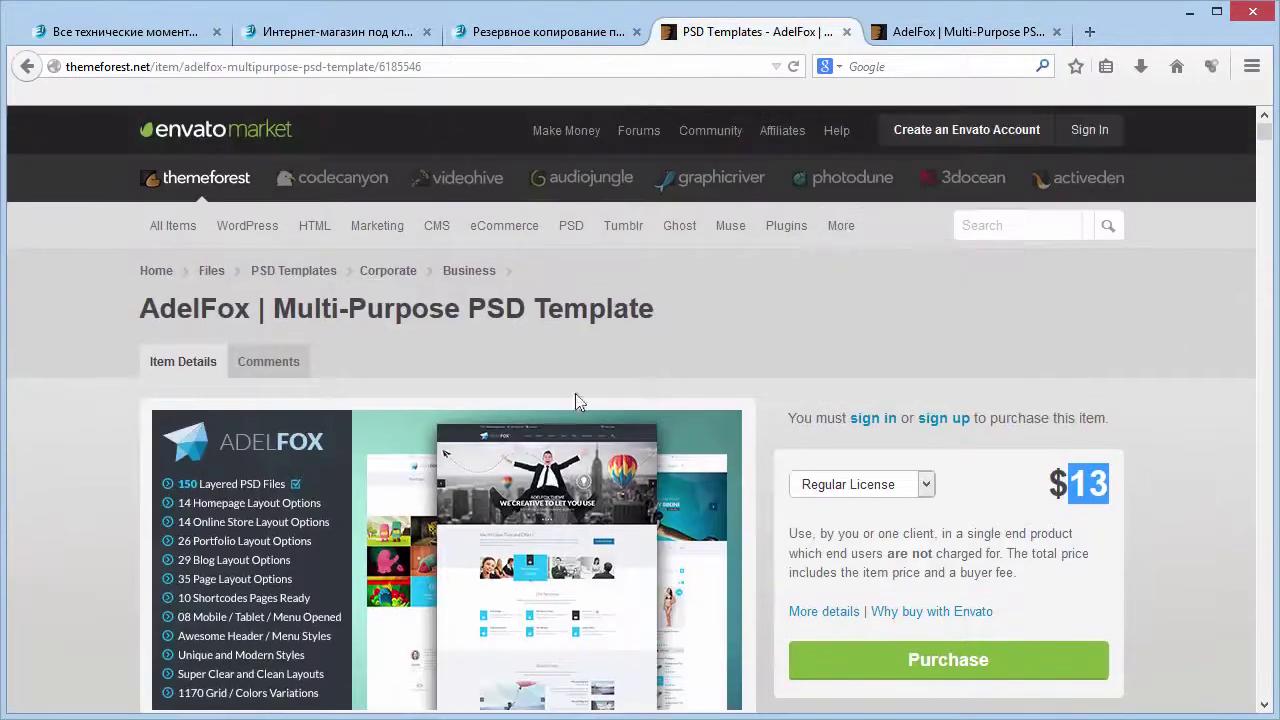